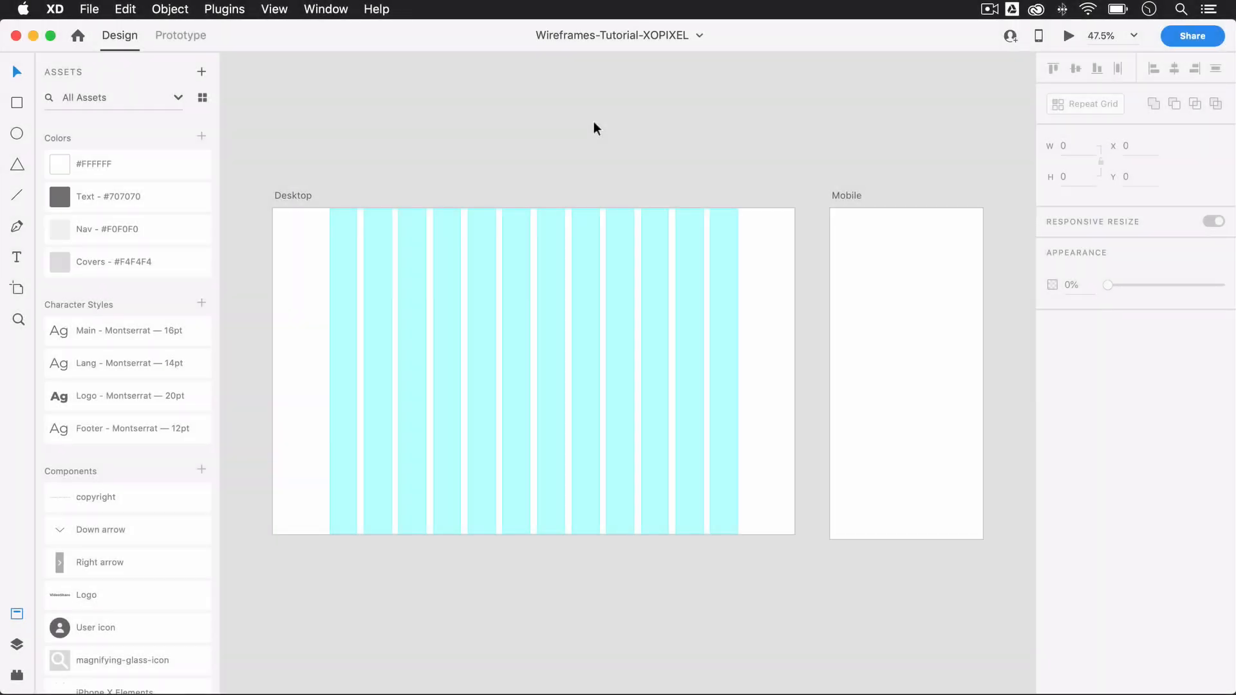
Step: Draw a nav bar rectangle about 1280 × 133 across the Desktop artboard's upper edge, without border and filled with Nav - #F0F0F0
{"action": "left_click", "coordinate": [284, 195]}
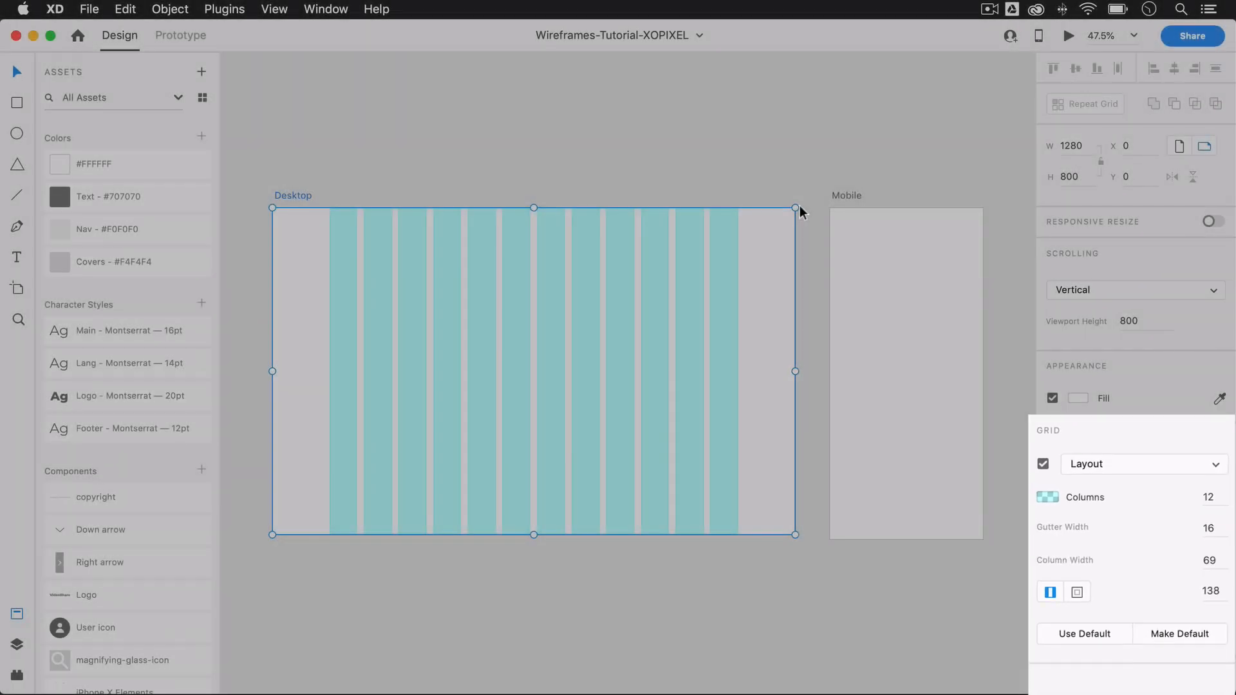
{"action": "left_click", "coordinate": [712, 171]}
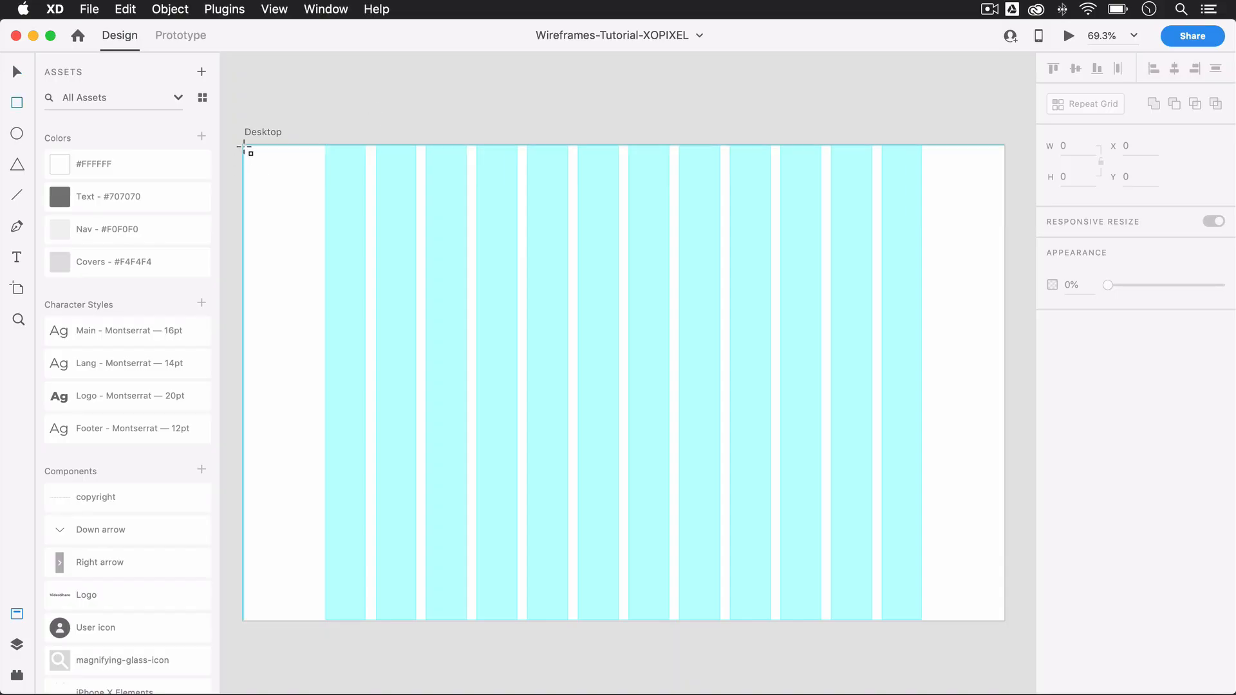
{"action": "left_click_drag", "start_coordinate": [244, 146], "coordinate": [1006, 224]}
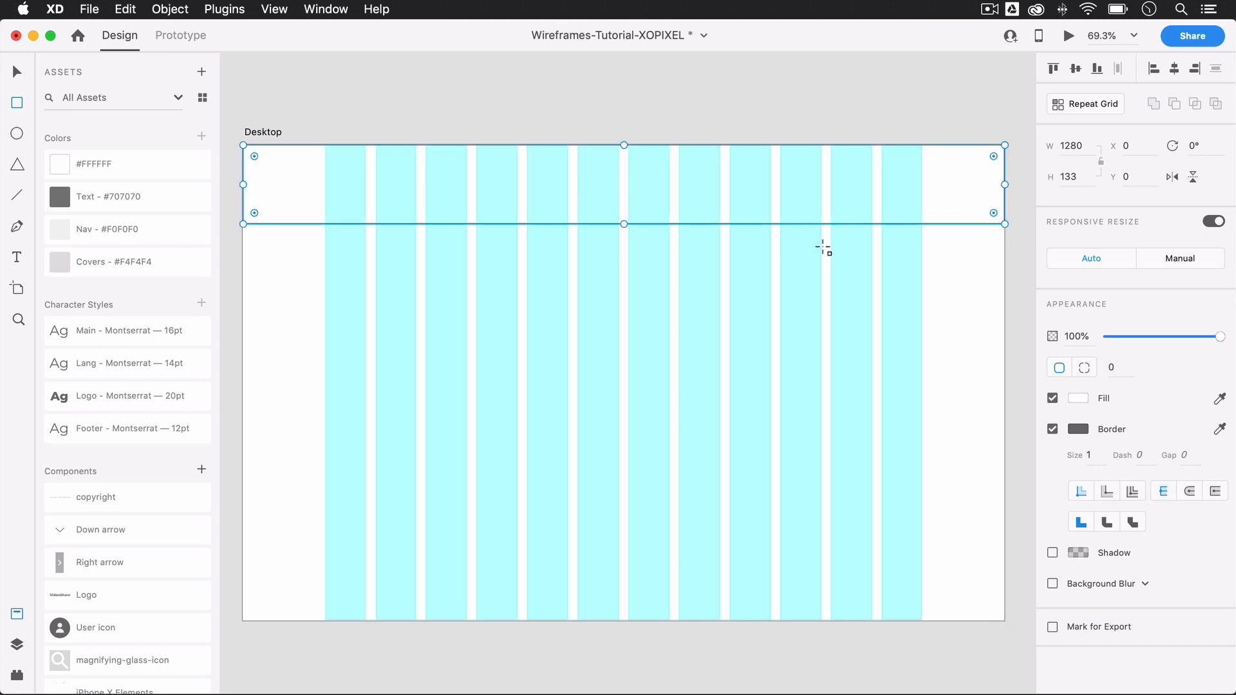
{"action": "left_click", "coordinate": [1052, 429]}
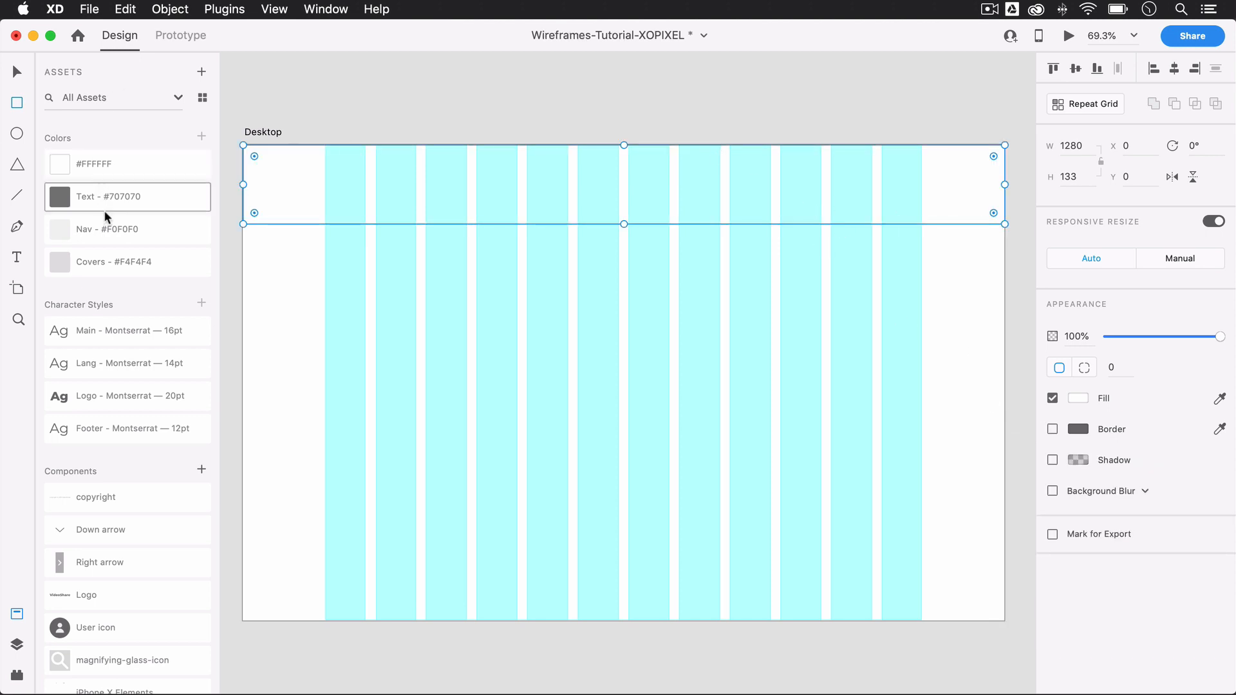
{"action": "left_click", "coordinate": [110, 230]}
{"action": "key", "text": "v"}
{"action": "left_click", "coordinate": [364, 100]}
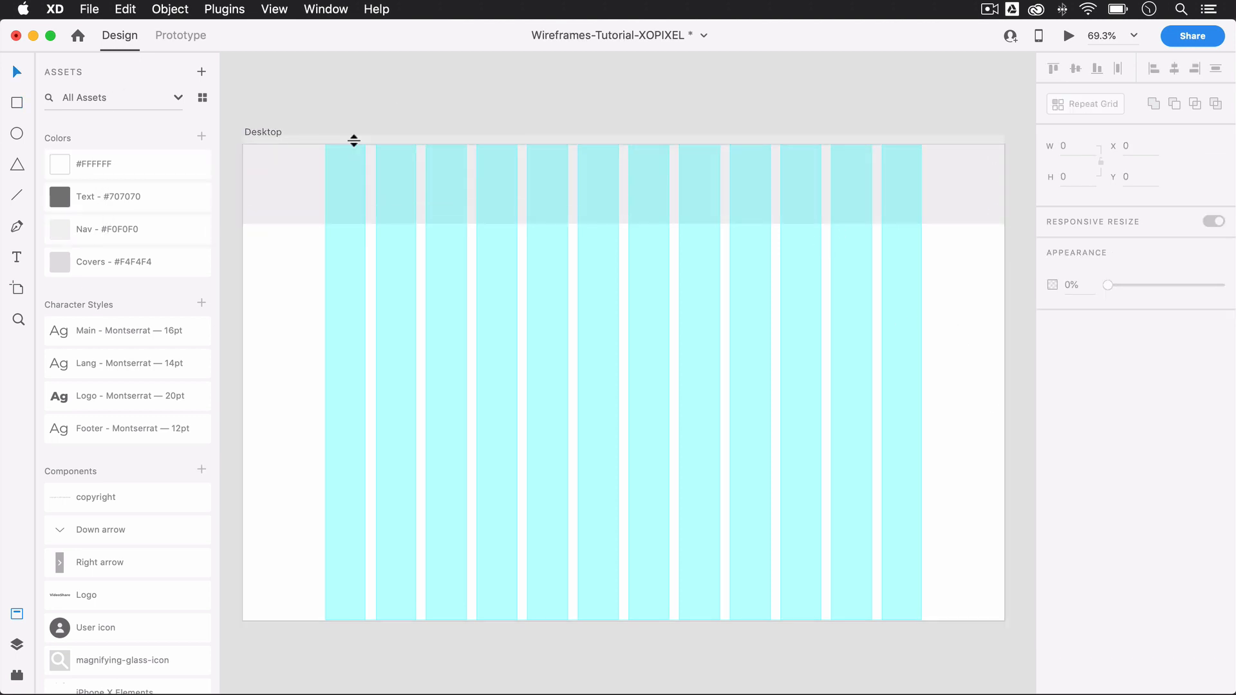
Step: Add a horizontal guide through the middle of the nav bar and place the Logo component above it at the first grid column
{"action": "left_click_drag", "start_coordinate": [354, 141], "coordinate": [354, 185]}
{"action": "scroll", "coordinate": [328, 152], "scroll_direction": "up", "scroll_amount": 5}
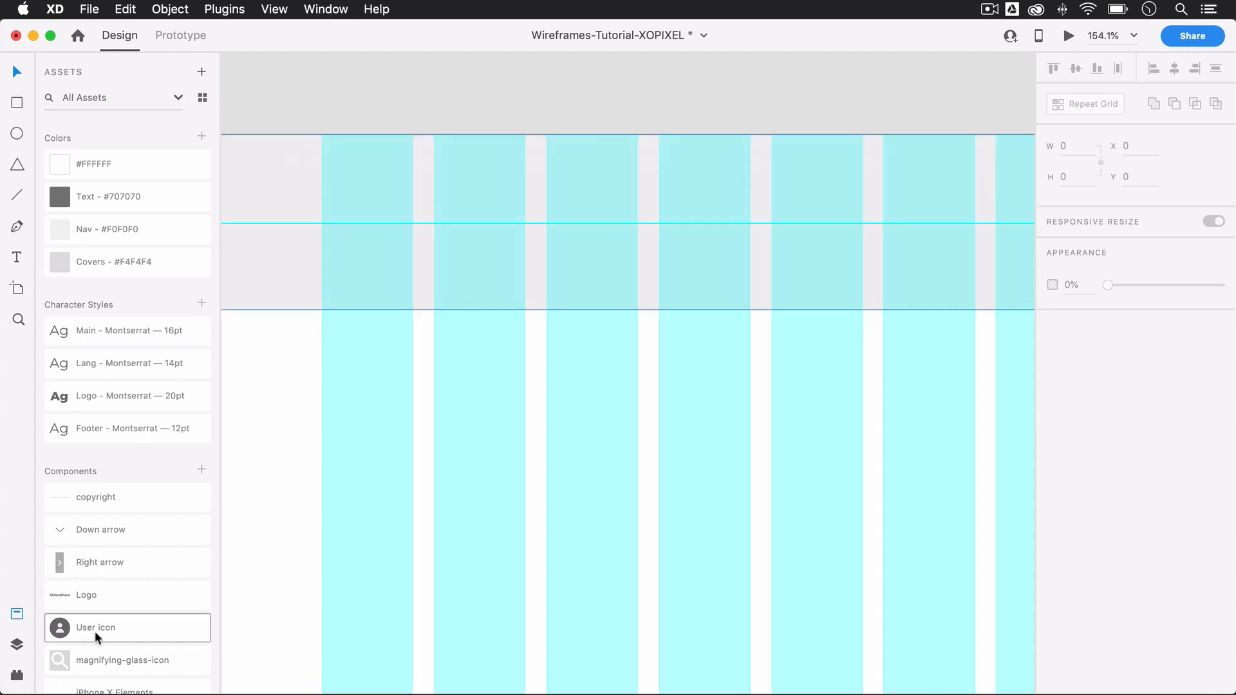
{"action": "scroll", "coordinate": [118, 593], "scroll_direction": "down", "scroll_amount": 3}
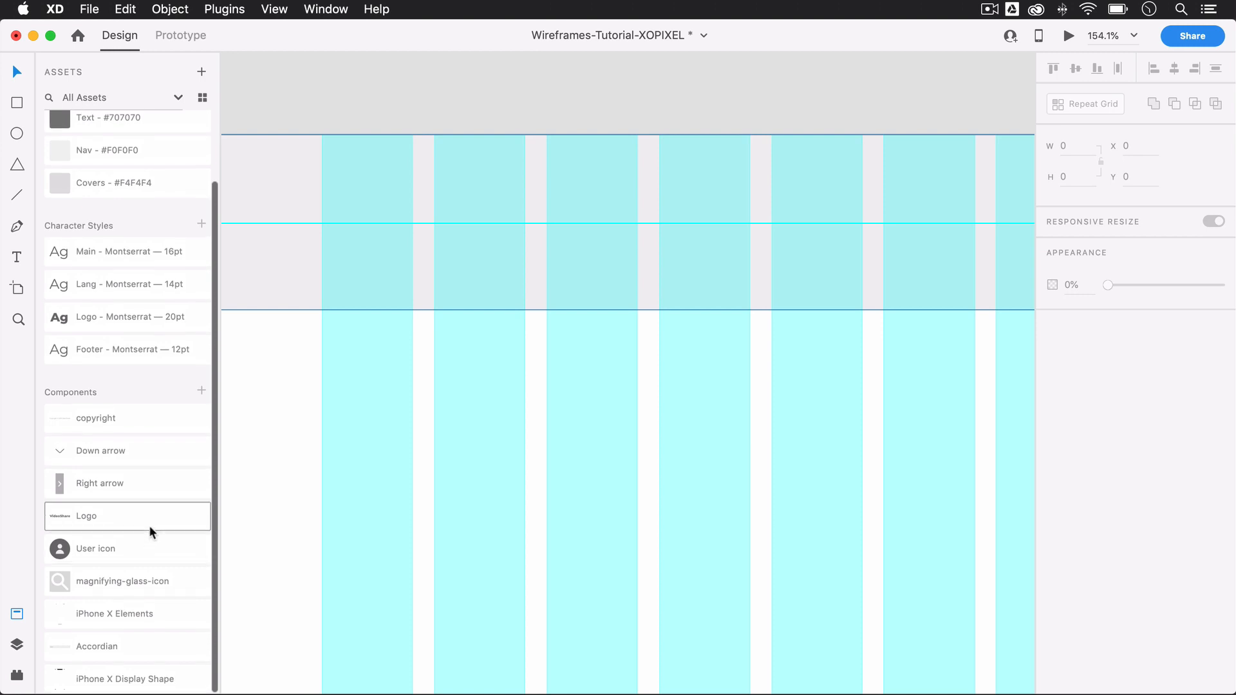
{"action": "left_click_drag", "start_coordinate": [179, 491], "coordinate": [432, 181]}
{"action": "left_click", "coordinate": [524, 70]}
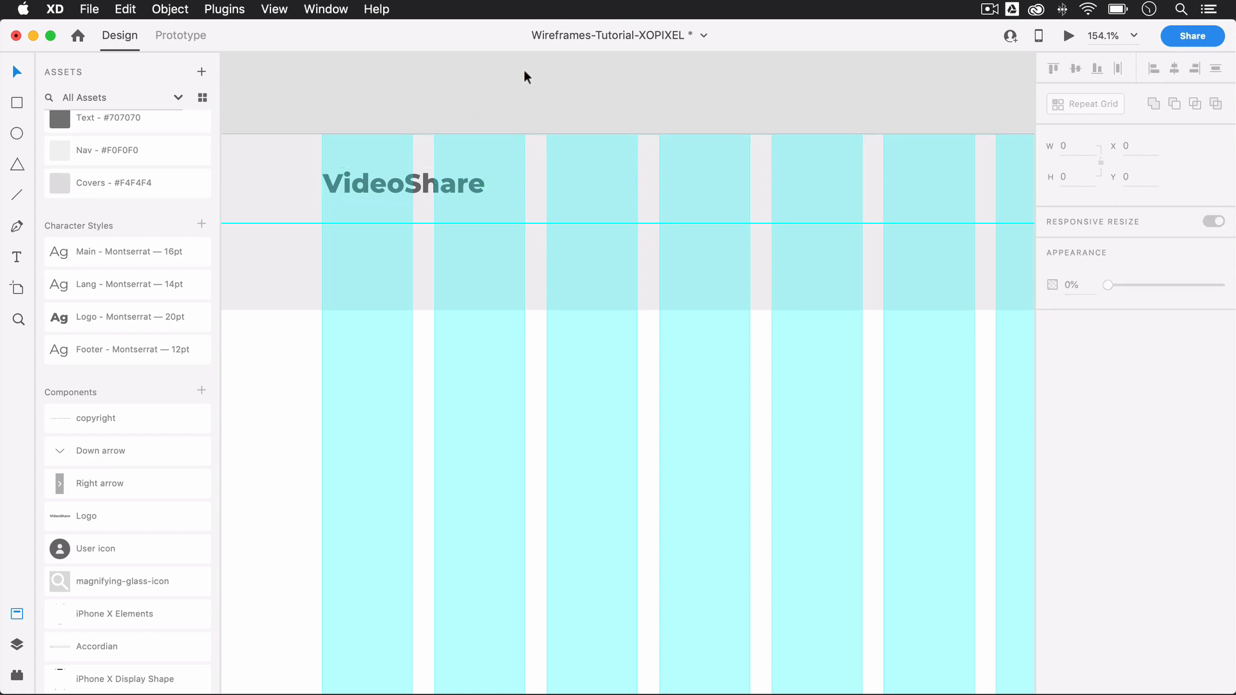
Step: Draw a borderless white search bar about 494 × 42 spanning the fourth to ninth columns and move it to Y 15
{"action": "key", "text": "super+0"}
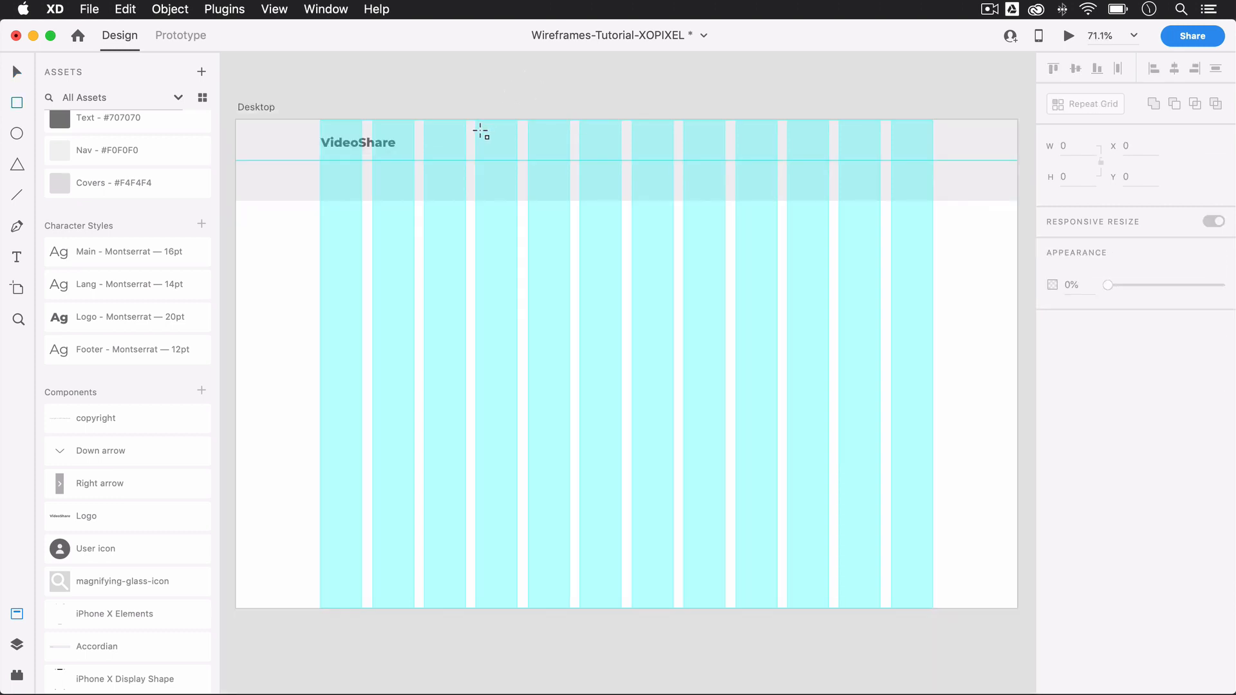
{"action": "left_click_drag", "start_coordinate": [476, 135], "coordinate": [780, 160]}
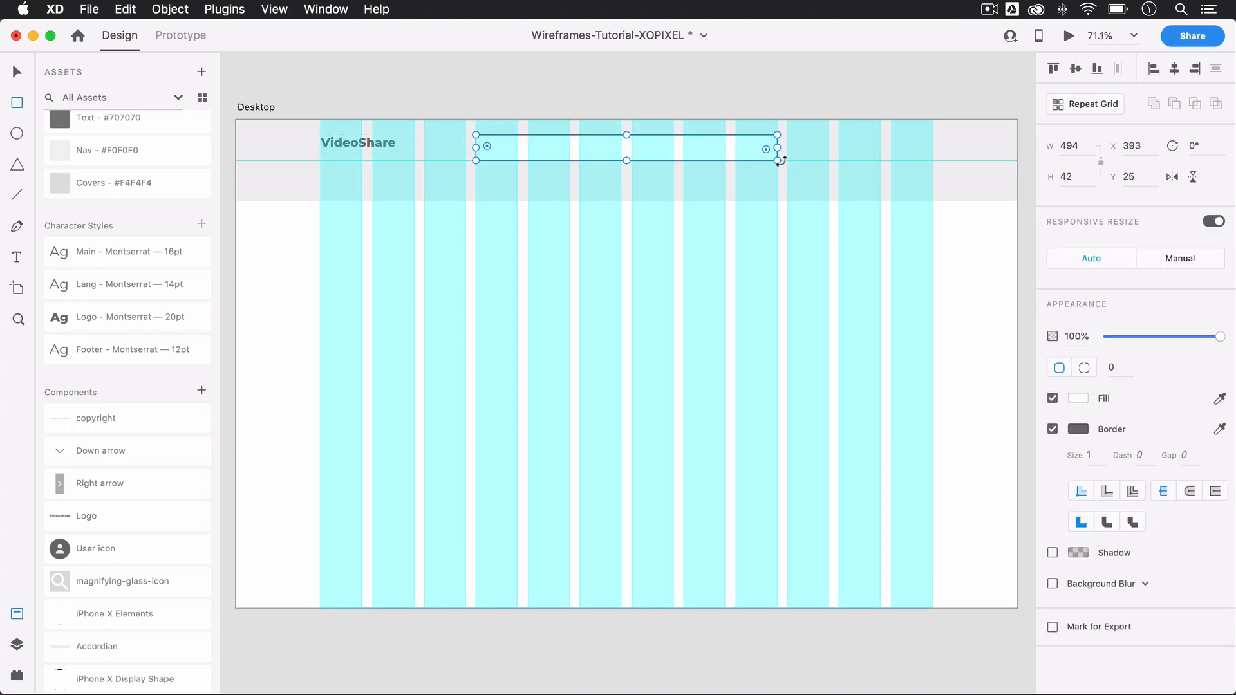
{"action": "left_click", "coordinate": [1053, 429]}
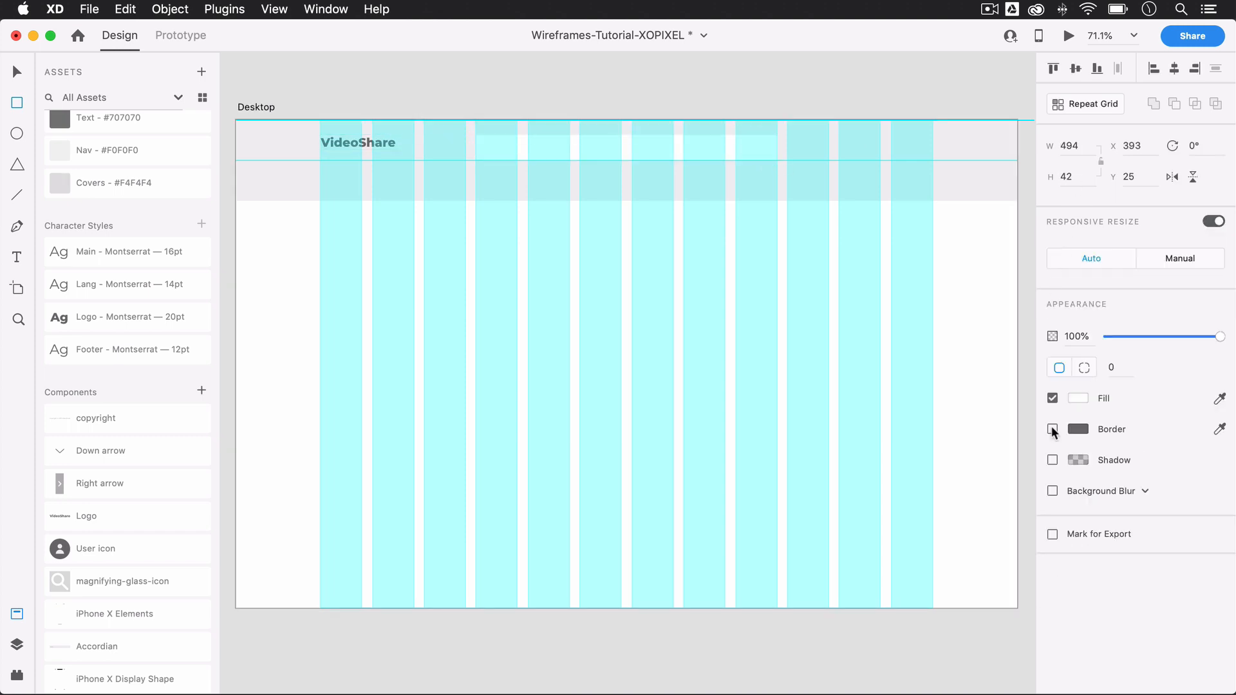
{"action": "key", "text": "v"}
{"action": "left_click_drag", "start_coordinate": [644, 157], "coordinate": [654, 148]}
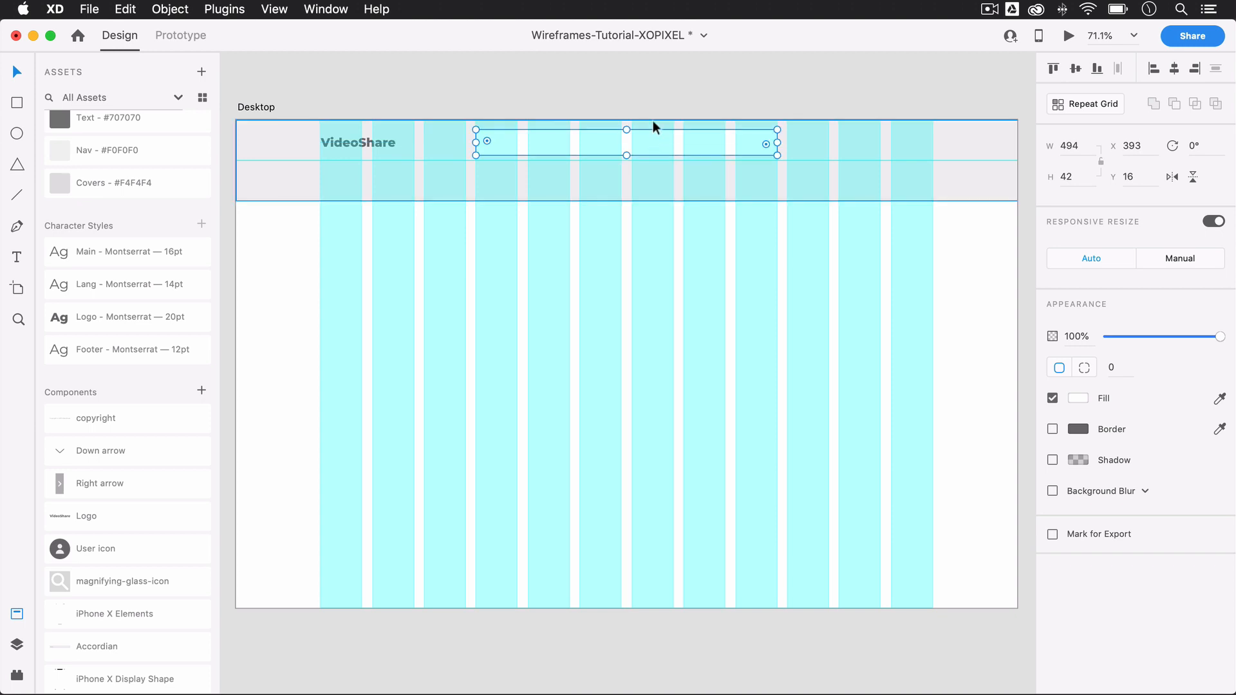
{"action": "key", "text": "Up"}
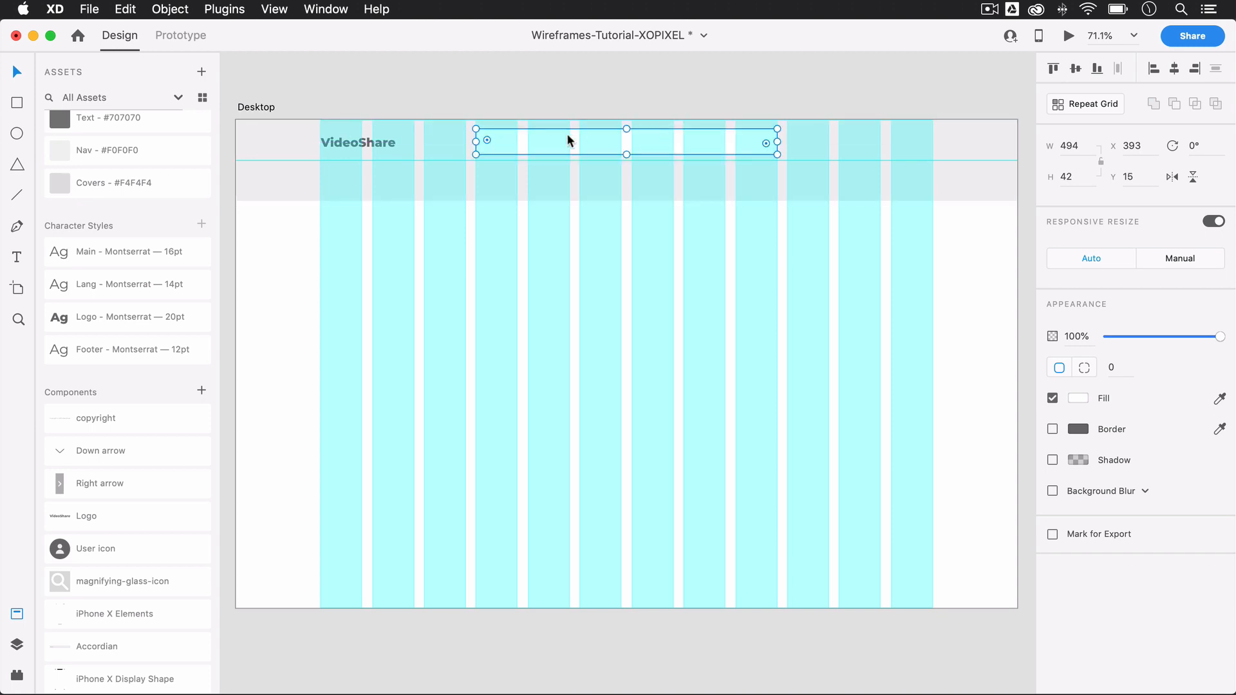
Step: Add the text "Search" at the start of the search bar and position it at X 409, Y 27
{"action": "scroll", "coordinate": [567, 133], "scroll_direction": "up", "scroll_amount": 5}
{"action": "key", "text": "t"}
{"action": "left_click", "coordinate": [384, 157]}
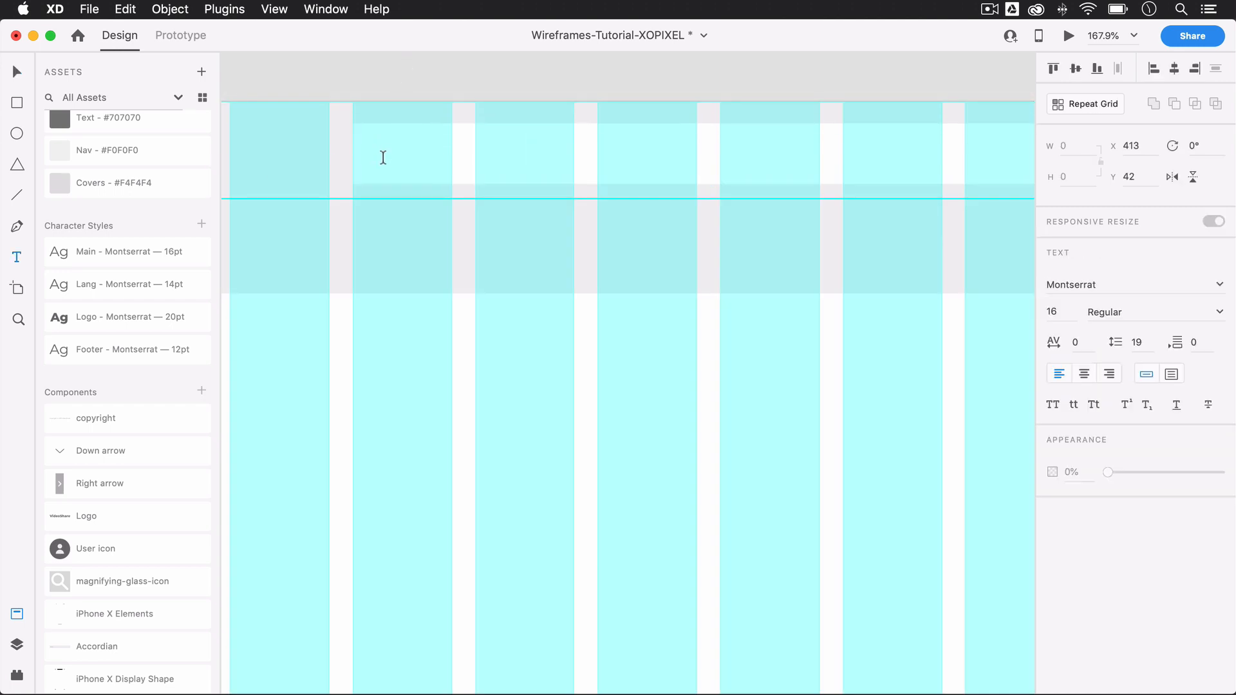
{"action": "type", "text": "Search"}
{"action": "key", "text": "Escape"}
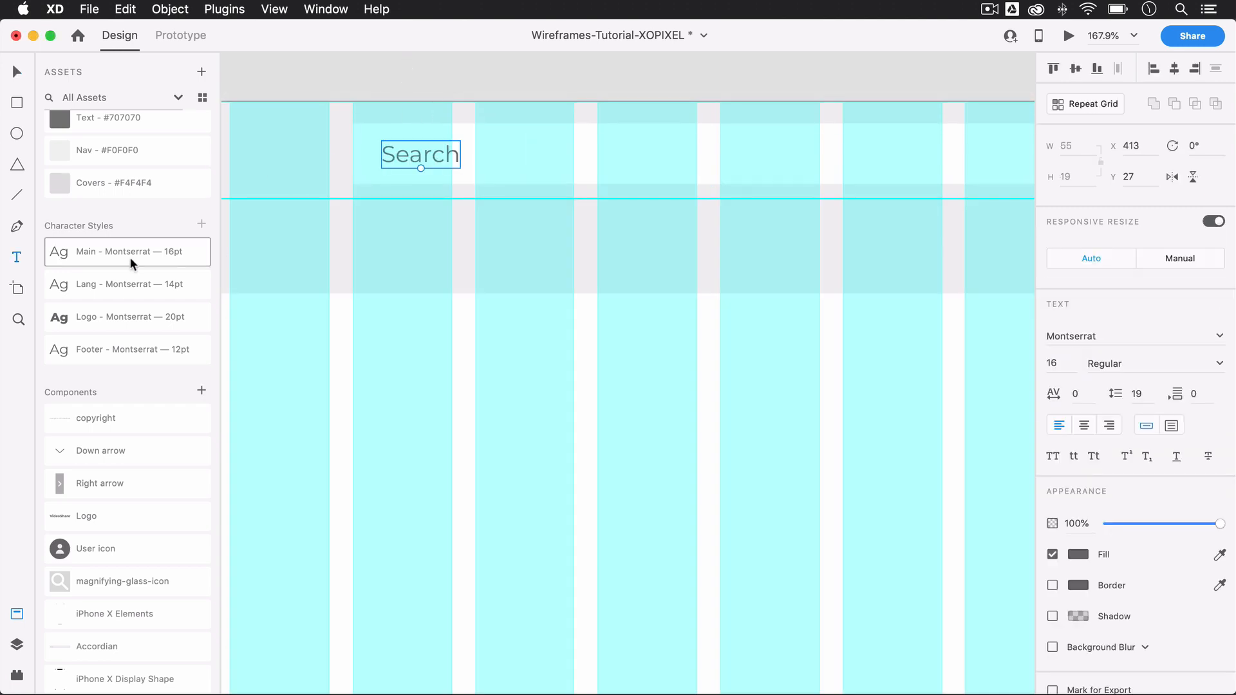
{"action": "left_click_drag", "start_coordinate": [406, 164], "coordinate": [399, 148]}
Step: Duplicate the search bar rectangle, narrow the copy to about 78 wide at the bar's far end, and fill it with Text - #707070
{"action": "scroll", "coordinate": [824, 176], "scroll_direction": "down", "scroll_amount": 3}
{"action": "scroll", "coordinate": [824, 176], "scroll_direction": "up", "scroll_amount": 3}
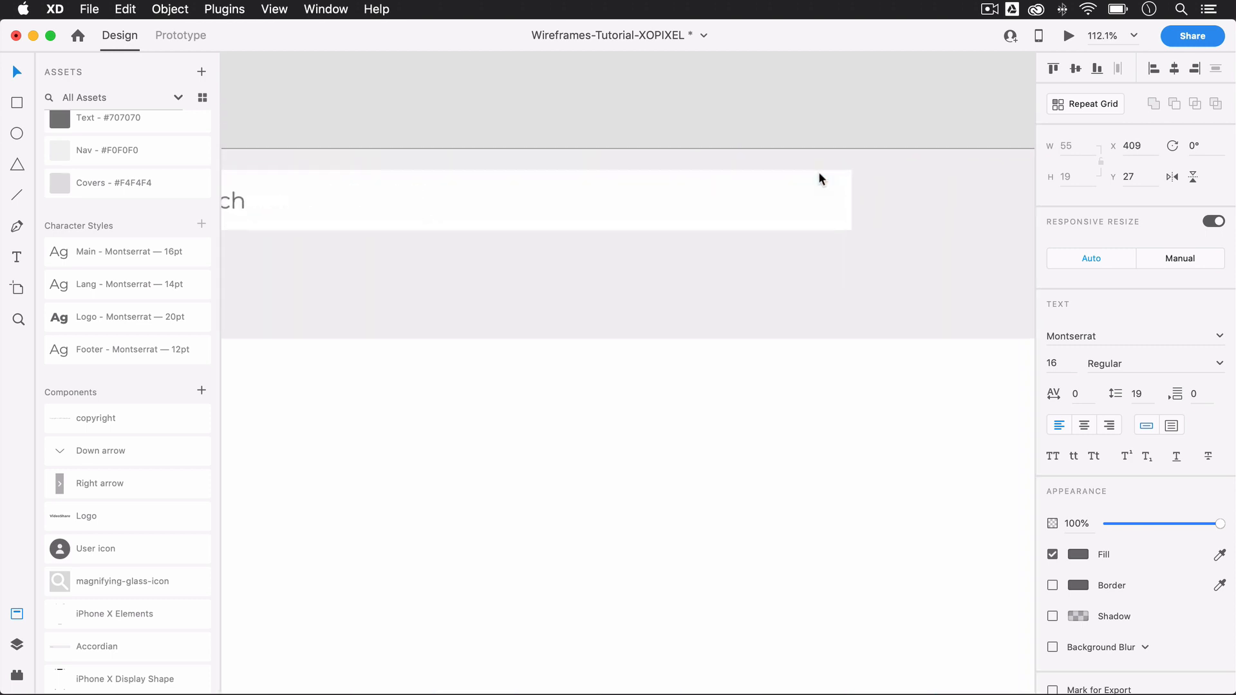
{"action": "left_click", "coordinate": [821, 195]}
{"action": "scroll", "coordinate": [821, 195], "scroll_direction": "up", "scroll_amount": 2}
{"action": "left_click_drag", "start_coordinate": [229, 185], "coordinate": [829, 185]}
{"action": "scroll", "coordinate": [167, 116], "scroll_direction": "up", "scroll_amount": 1}
{"action": "scroll", "coordinate": [167, 116], "scroll_direction": "up", "scroll_amount": 2}
{"action": "left_click", "coordinate": [161, 189]}
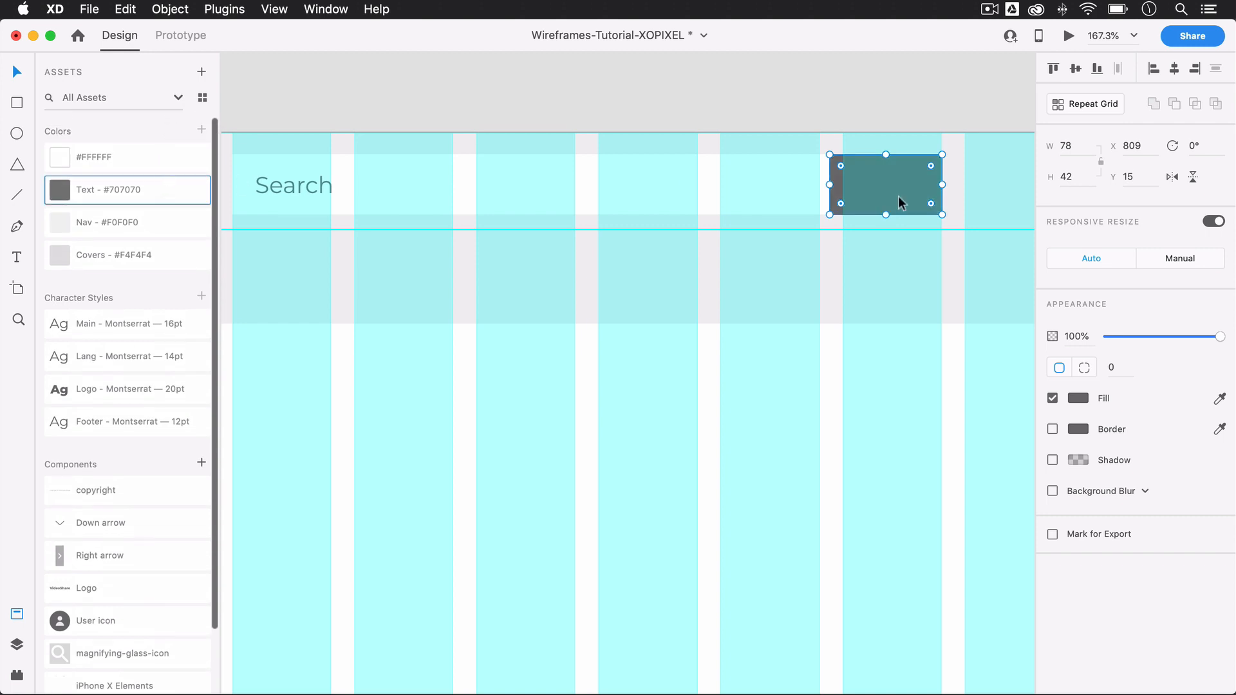
Step: Narrow the dark search button from its inner edge and center the magnifying-glass-icon component on it
{"action": "left_click_drag", "start_coordinate": [829, 184], "coordinate": [866, 184]}
{"action": "left_click", "coordinate": [476, 280]}
{"action": "left_click_drag", "start_coordinate": [122, 654], "coordinate": [909, 183]}
{"action": "left_click", "coordinate": [918, 106]}
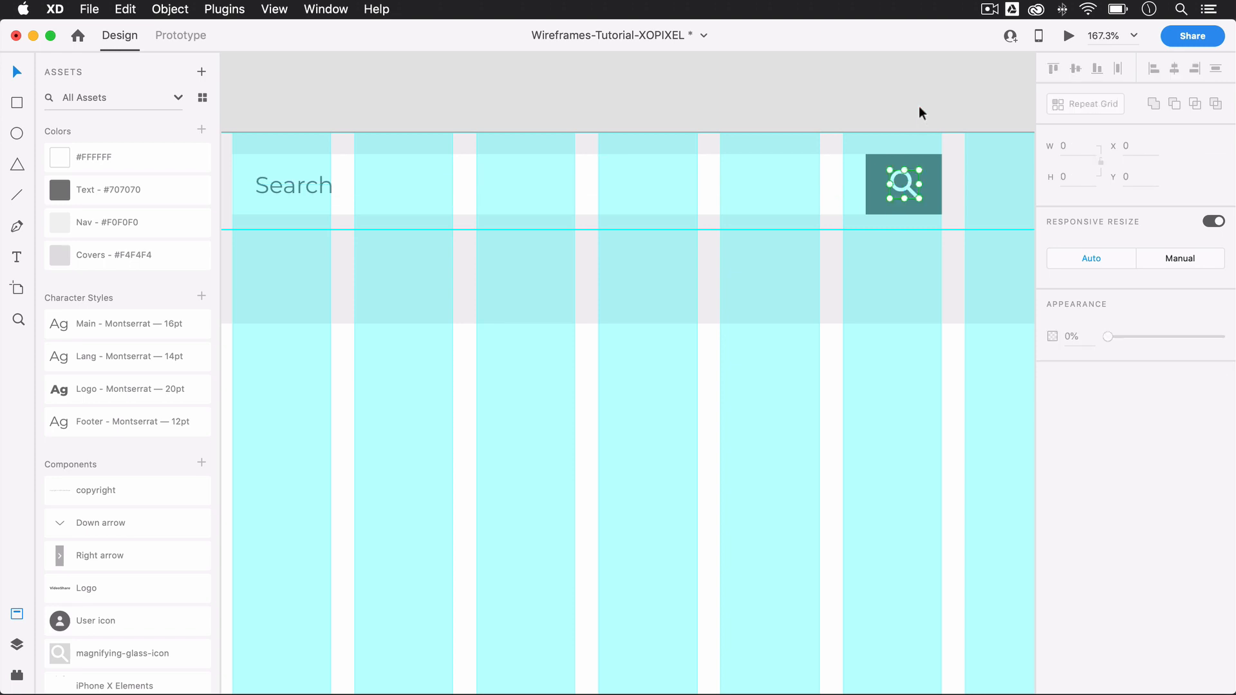
Step: Add the text "English" in the nav bar's eleventh column and apply the Lang - Montserrat 14pt character style
{"action": "scroll", "coordinate": [845, 318], "scroll_direction": "right", "scroll_amount": 10}
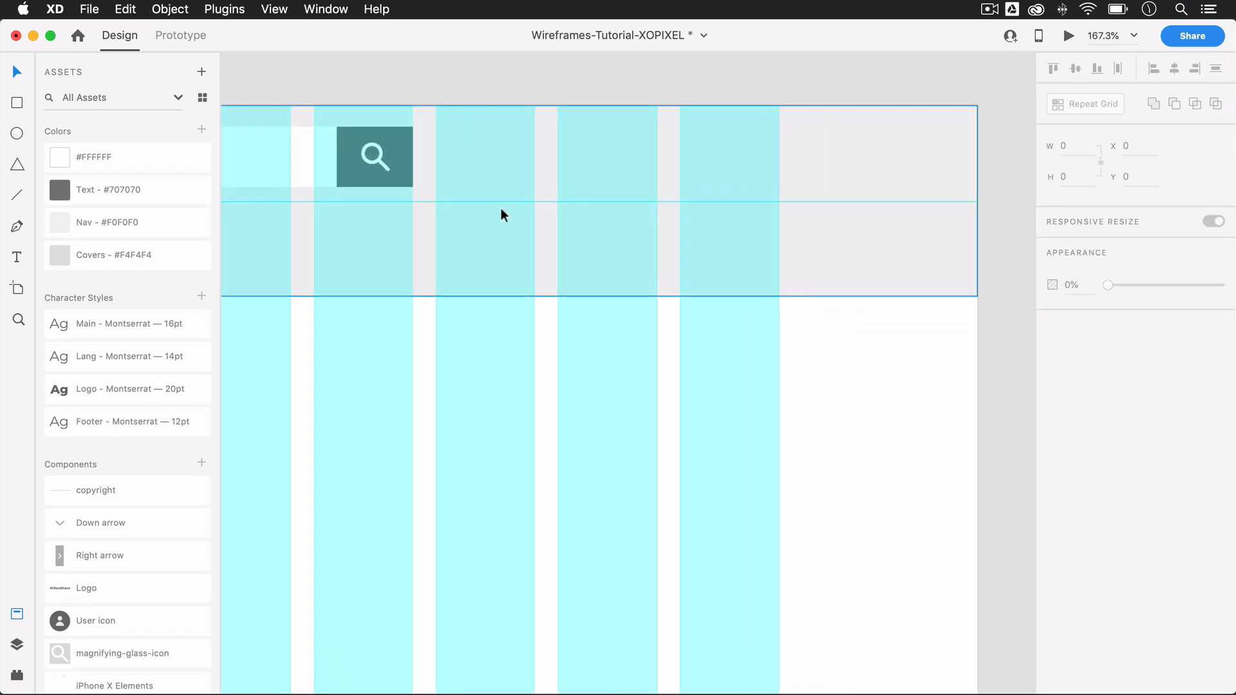
{"action": "key", "text": "t"}
{"action": "left_click", "coordinate": [570, 155]}
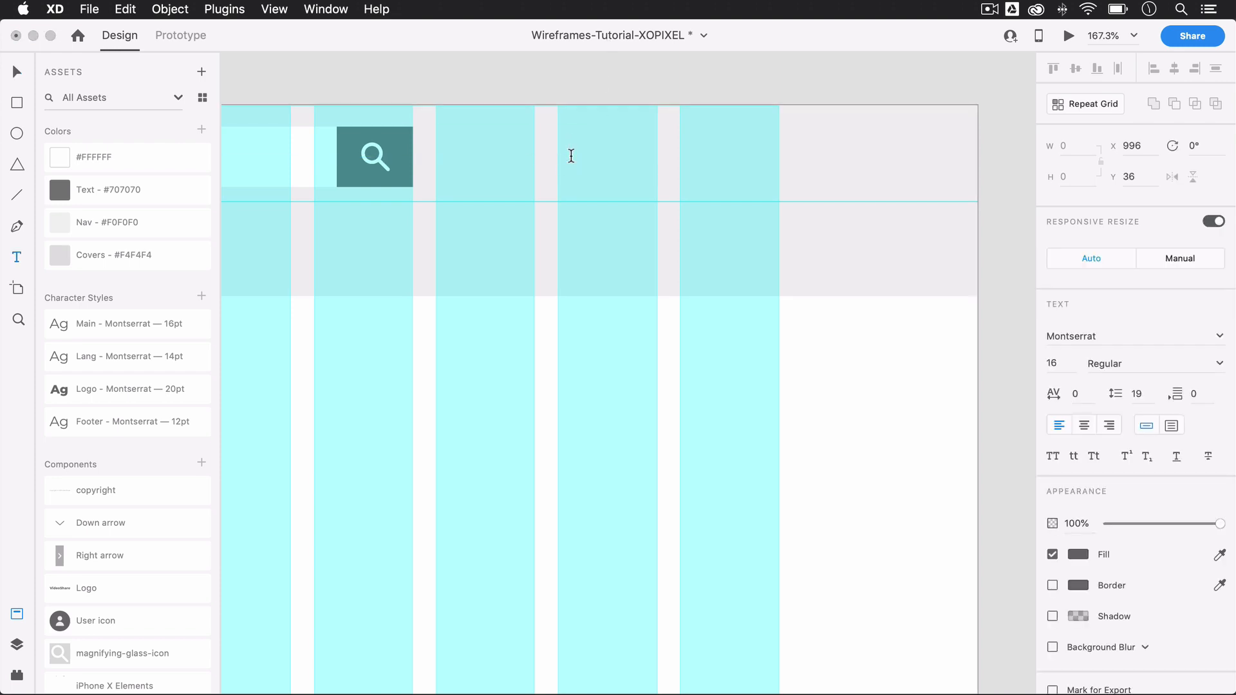
{"action": "type", "text": "English"}
{"action": "key", "text": "Escape"}
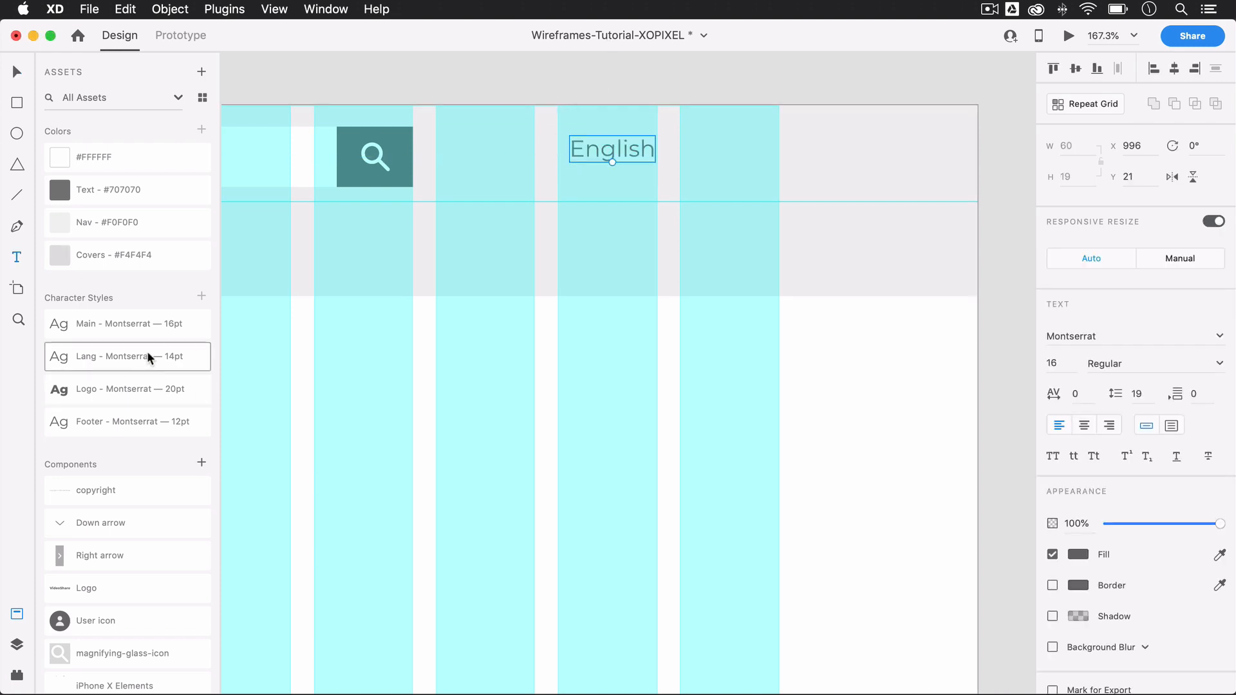
{"action": "left_click", "coordinate": [149, 346]}
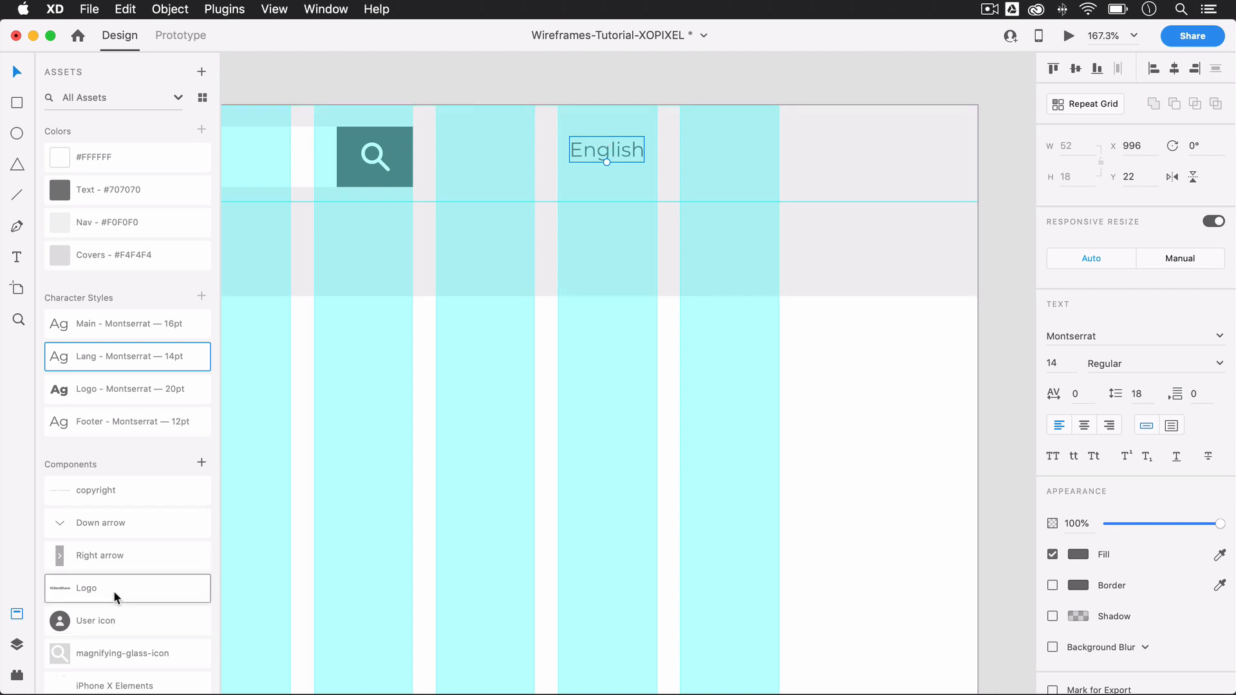
Step: Place the Down arrow component just after the "English" label at X 1055, Y 29
{"action": "left_click_drag", "start_coordinate": [127, 524], "coordinate": [585, 149]}
{"action": "scroll", "coordinate": [701, 155], "scroll_direction": "up", "scroll_amount": 5}
{"action": "key", "text": "super+z"}
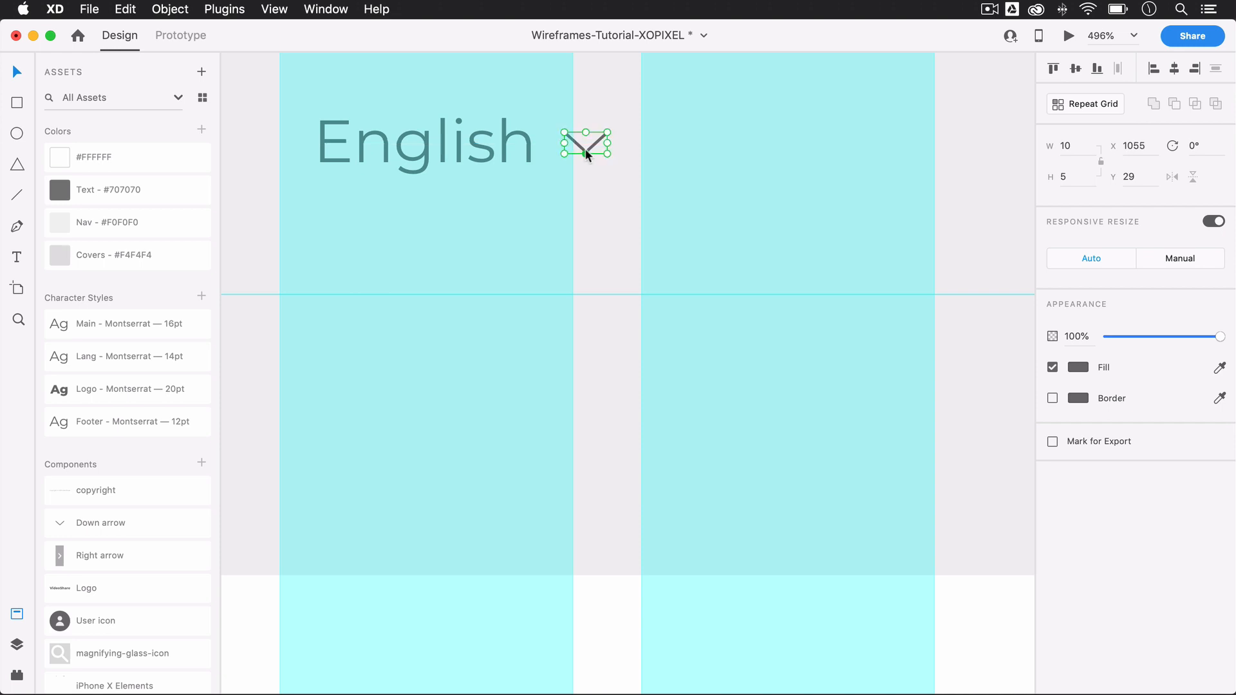
Step: Move the "English" label and its arrow together to X 988 within the eleventh column and group them
{"action": "left_click", "coordinate": [491, 155], "text": "shift"}
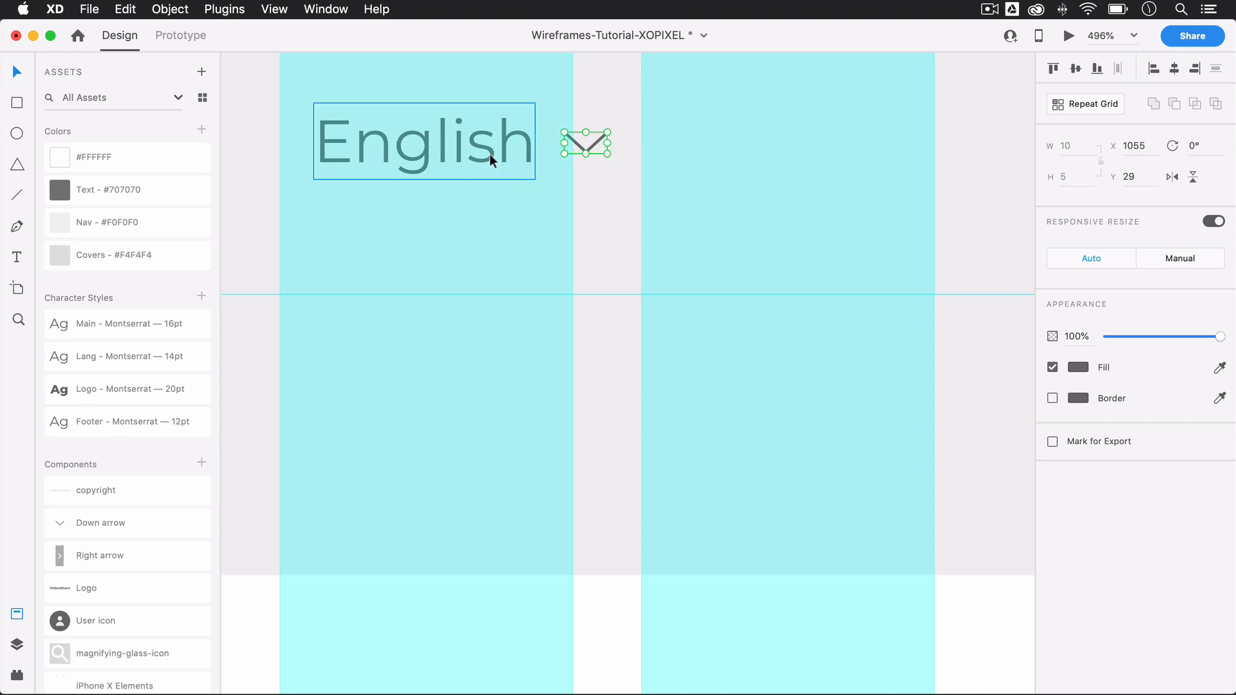
{"action": "left_click_drag", "start_coordinate": [489, 154], "coordinate": [459, 158]}
{"action": "scroll", "coordinate": [460, 154], "scroll_direction": "down", "scroll_amount": 6}
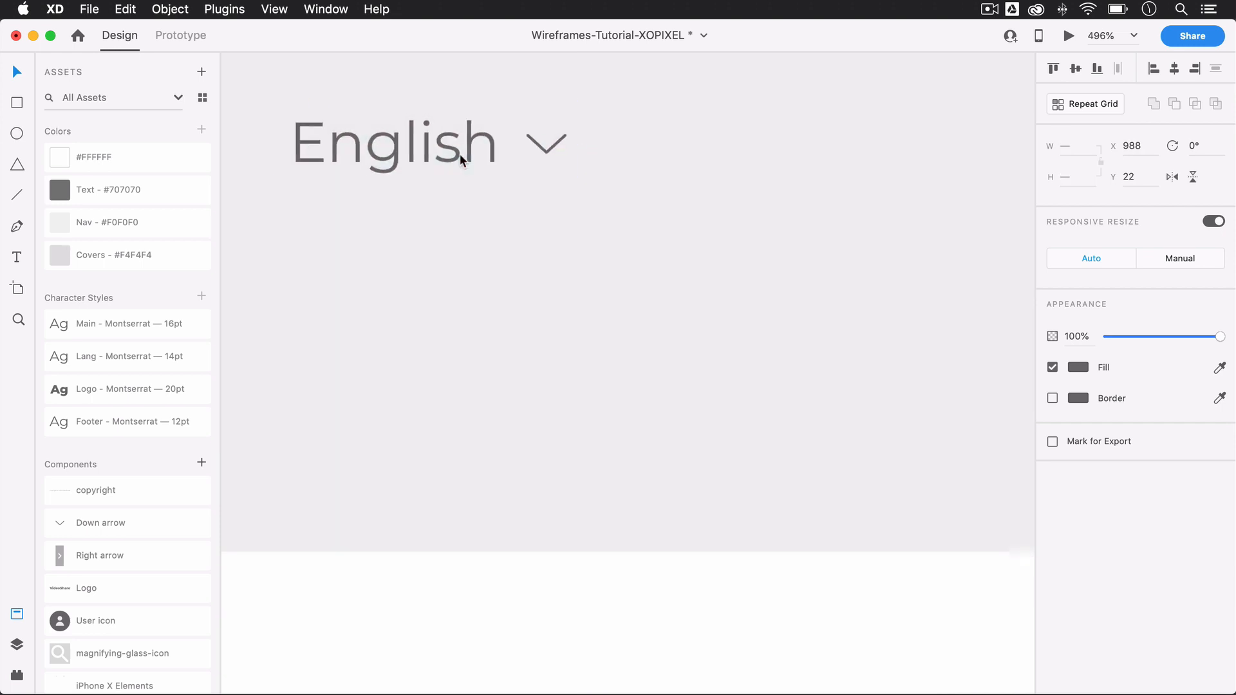
{"action": "key", "text": "super+g"}
{"action": "left_click", "coordinate": [512, 79]}
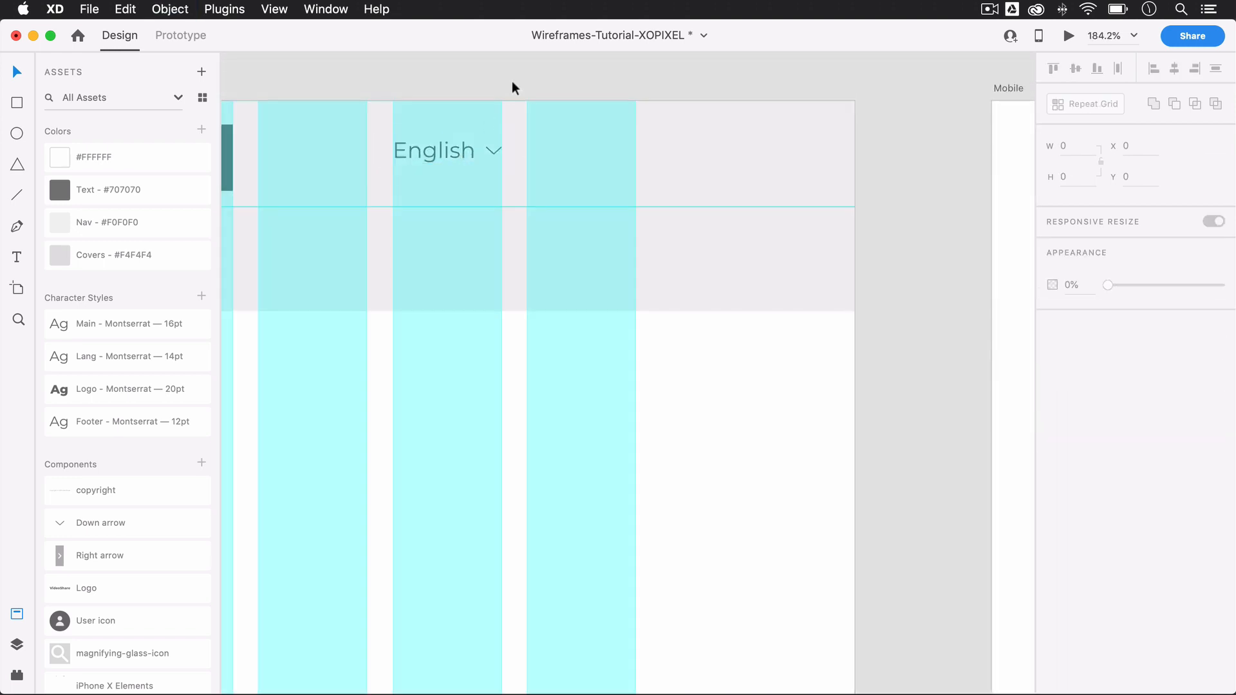
Step: Place the User icon component in the nav bar at X 1100, Y 10, flush with the last column's outer edge
{"action": "scroll", "coordinate": [512, 79], "scroll_direction": "left", "scroll_amount": 3}
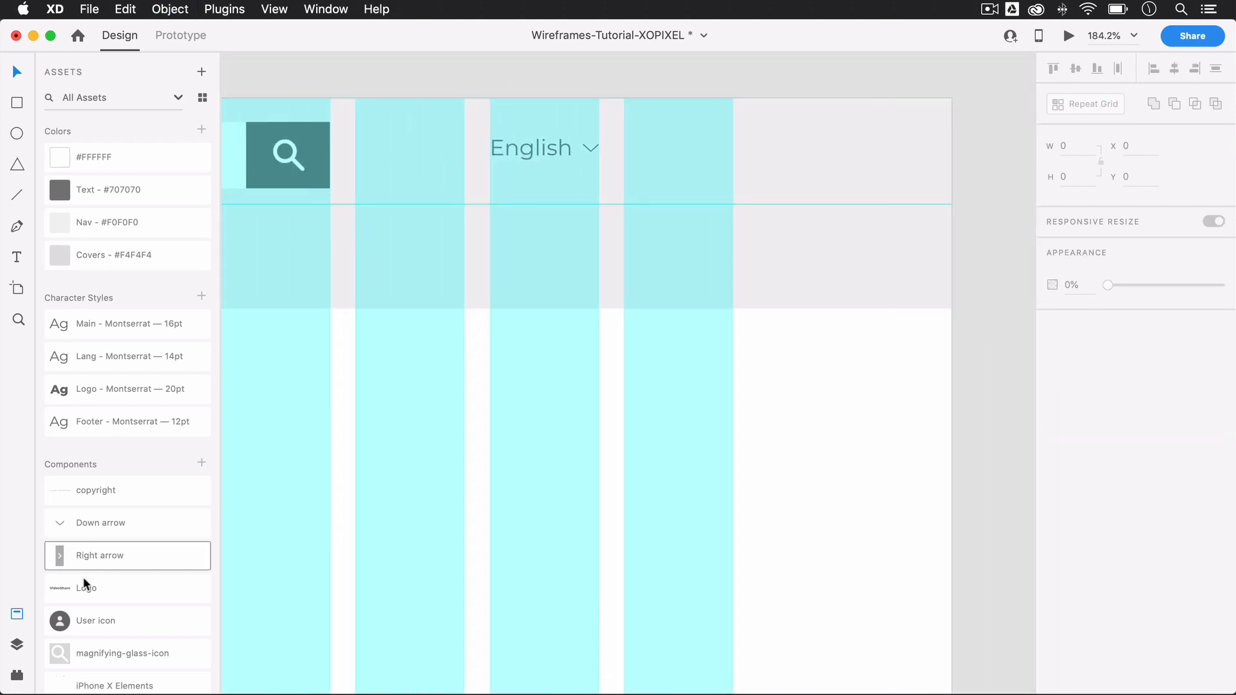
{"action": "left_click_drag", "start_coordinate": [84, 621], "coordinate": [692, 141]}
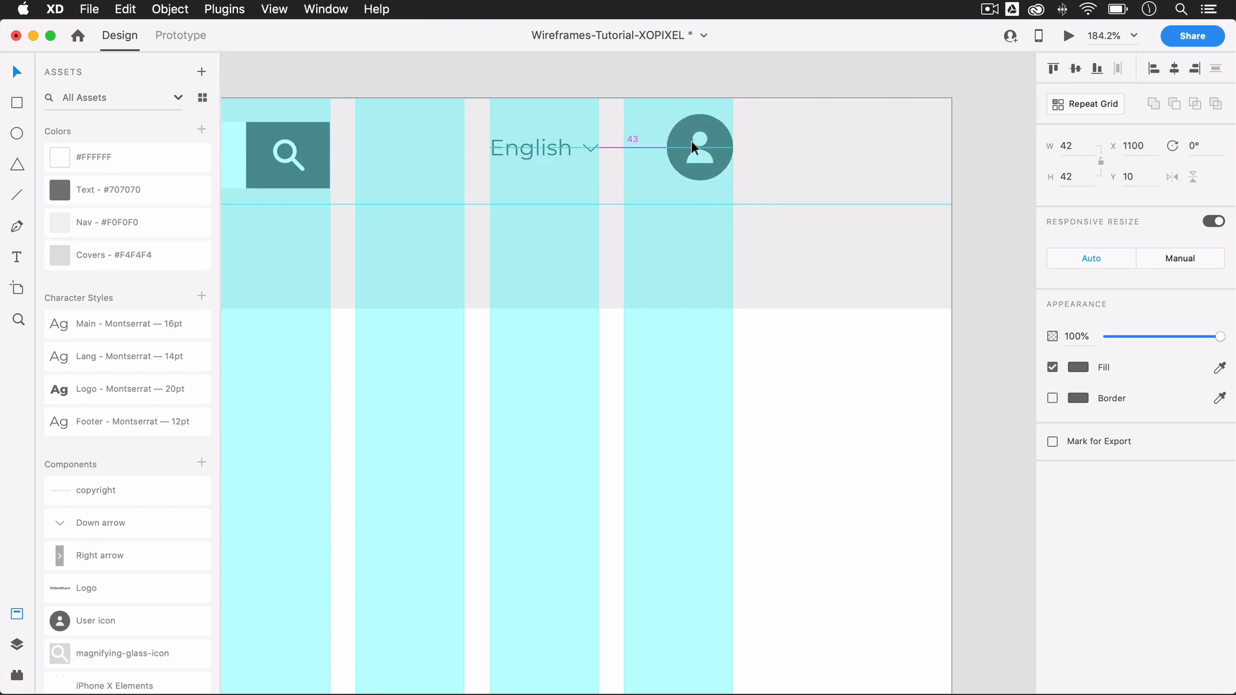
{"action": "left_click_drag", "start_coordinate": [691, 141], "coordinate": [692, 142]}
{"action": "left_click", "coordinate": [681, 69]}
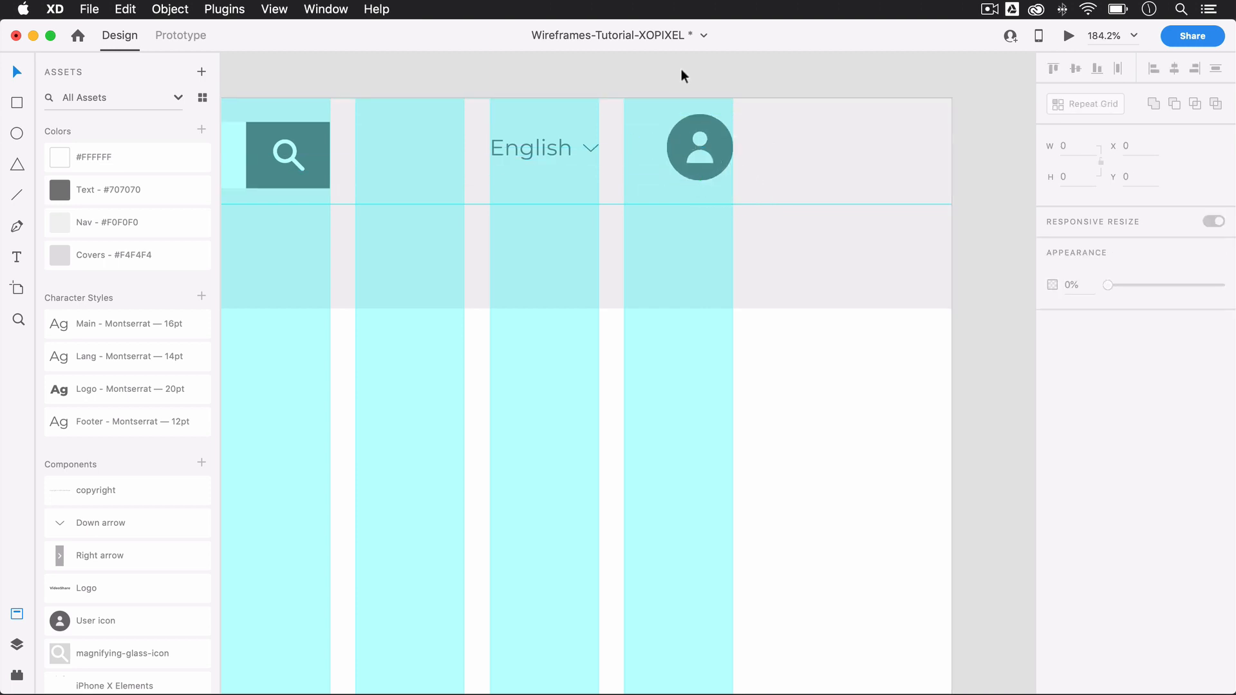
Step: Select the "English" group and the user icon and move them together to Y 15, level with the search bar
{"action": "scroll", "coordinate": [681, 69], "scroll_direction": "down", "scroll_amount": 5}
{"action": "scroll", "coordinate": [681, 69], "scroll_direction": "left", "scroll_amount": 3}
{"action": "left_click_drag", "start_coordinate": [681, 70], "coordinate": [793, 87]}
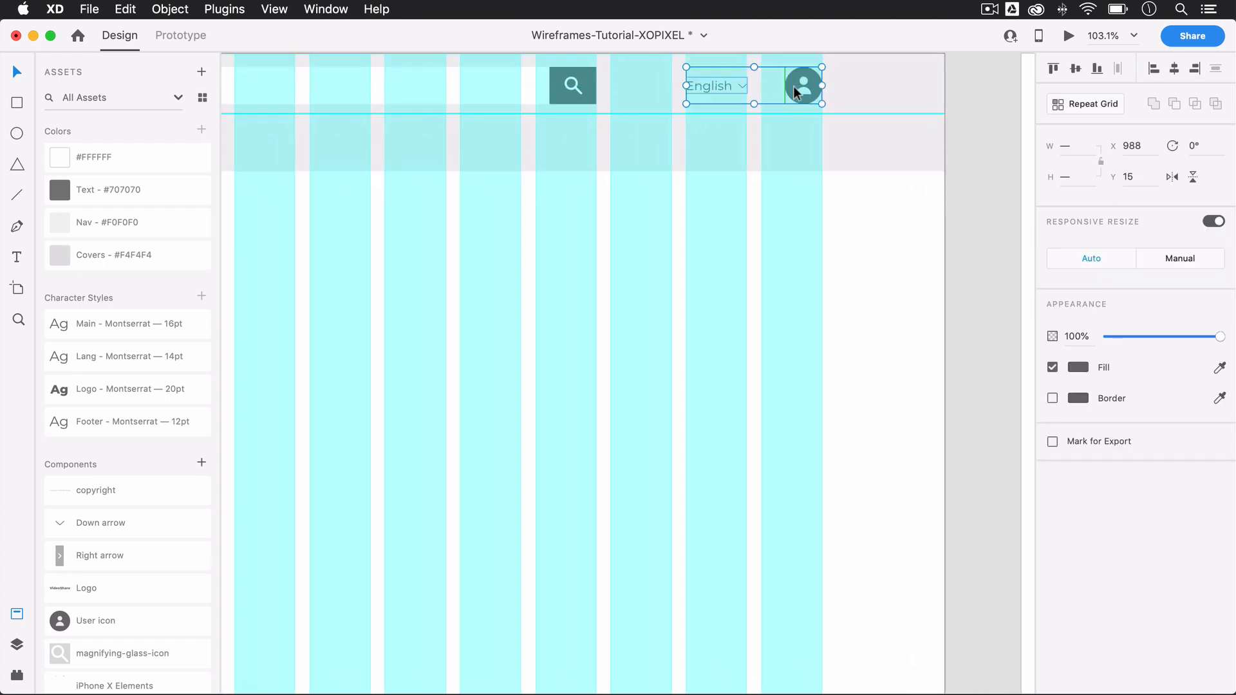
{"action": "scroll", "coordinate": [863, 83], "scroll_direction": "up", "scroll_amount": 3}
{"action": "scroll", "coordinate": [863, 84], "scroll_direction": "left", "scroll_amount": 3}
{"action": "left_click", "coordinate": [863, 84]}
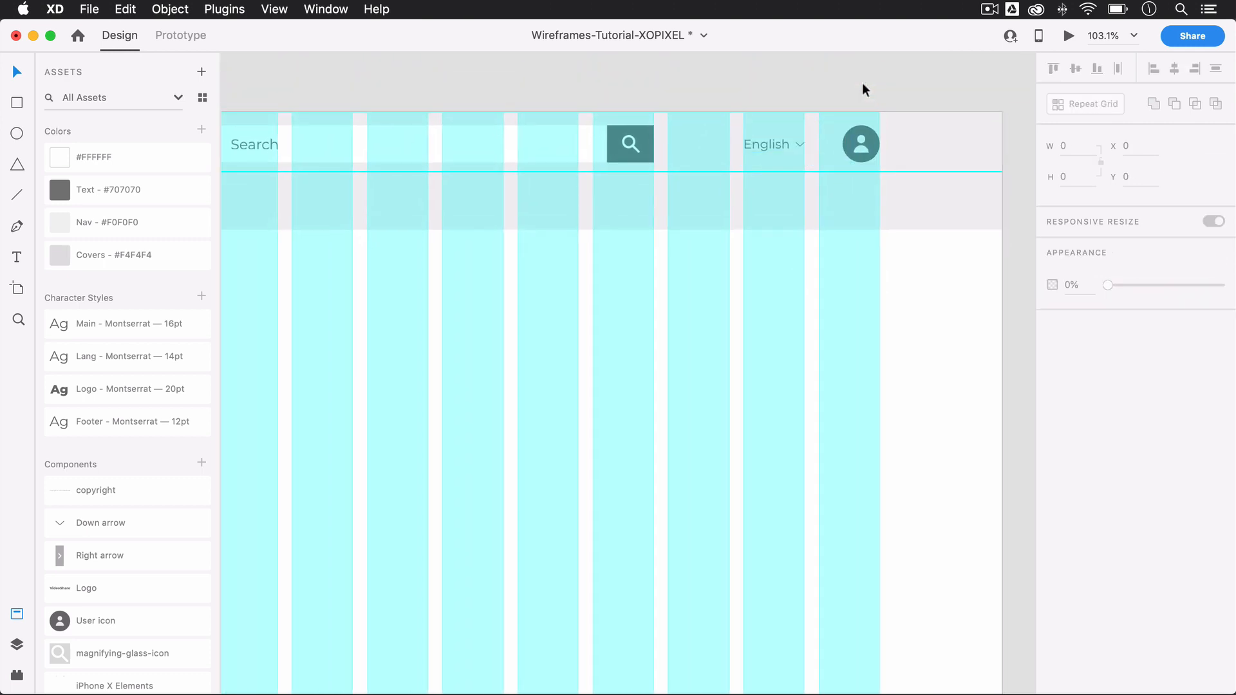
Step: Add the text "Home" in the nav bar's lower half at X 138, using the Main - Montserrat 16pt style
{"action": "key", "text": "super+0"}
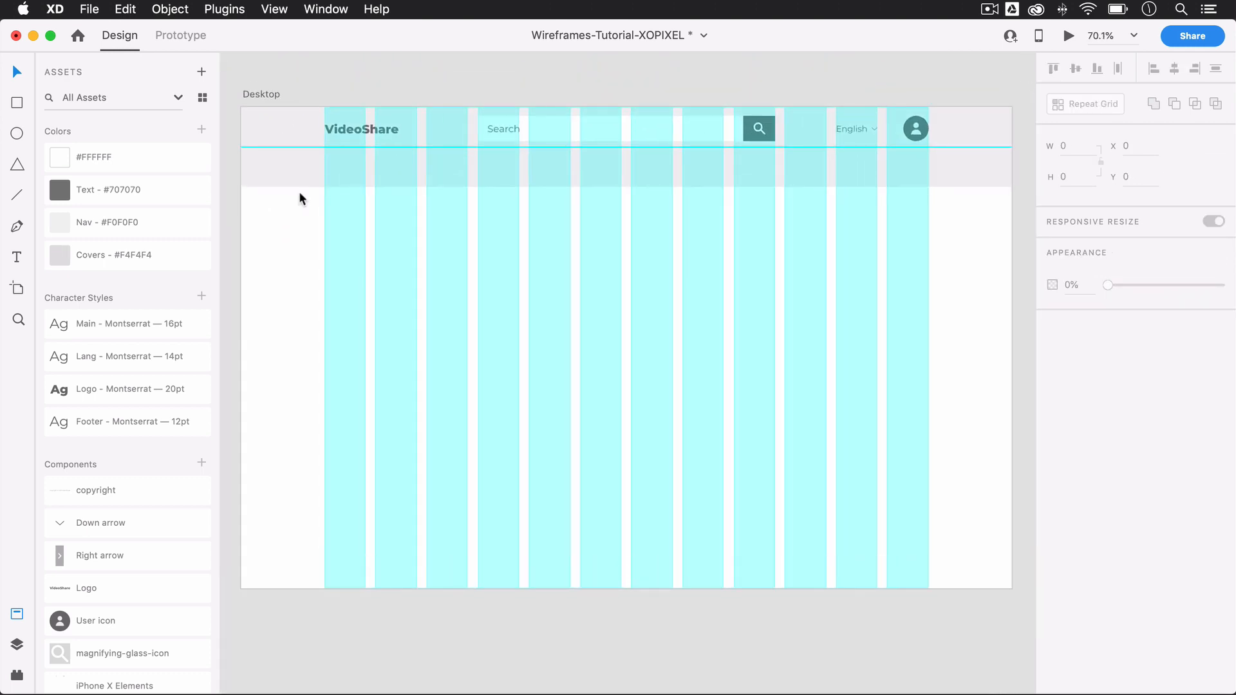
{"action": "key", "text": "t"}
{"action": "left_click", "coordinate": [324, 171]}
{"action": "type", "text": "Home"}
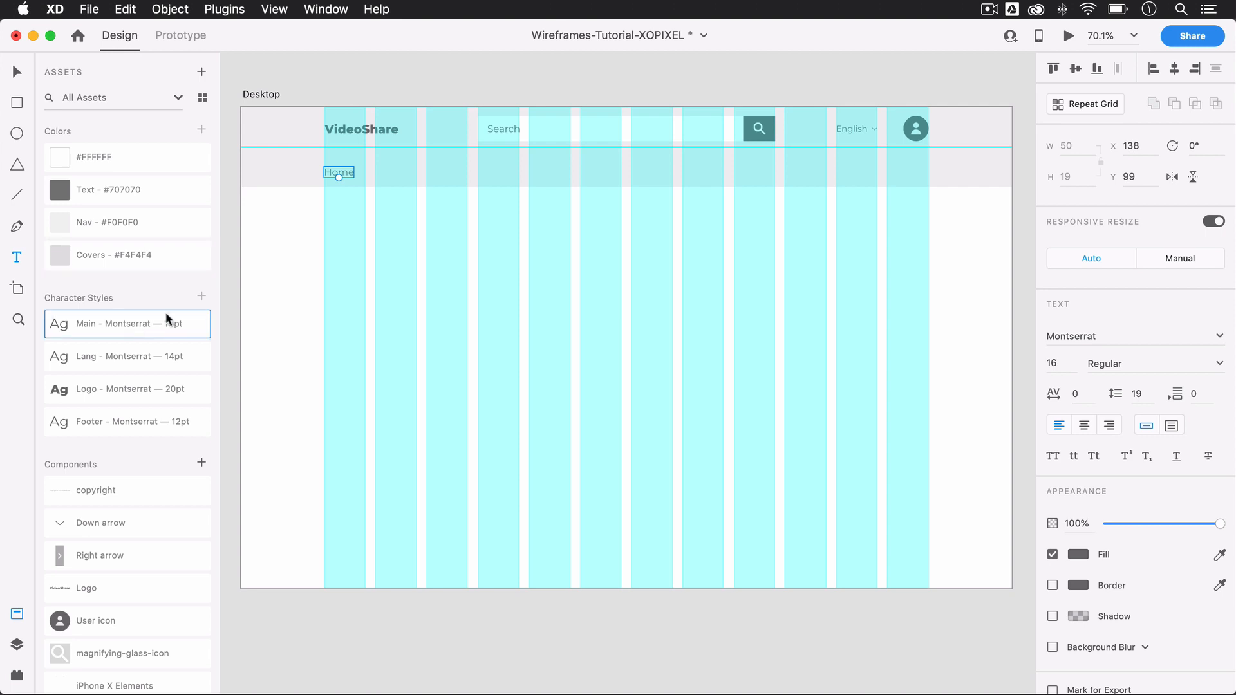
Step: Duplicate the "Home" link to X 230 with a gap of 42 and change the copy's text to "TV Shows"
{"action": "scroll", "coordinate": [343, 172], "scroll_direction": "up", "scroll_amount": 5}
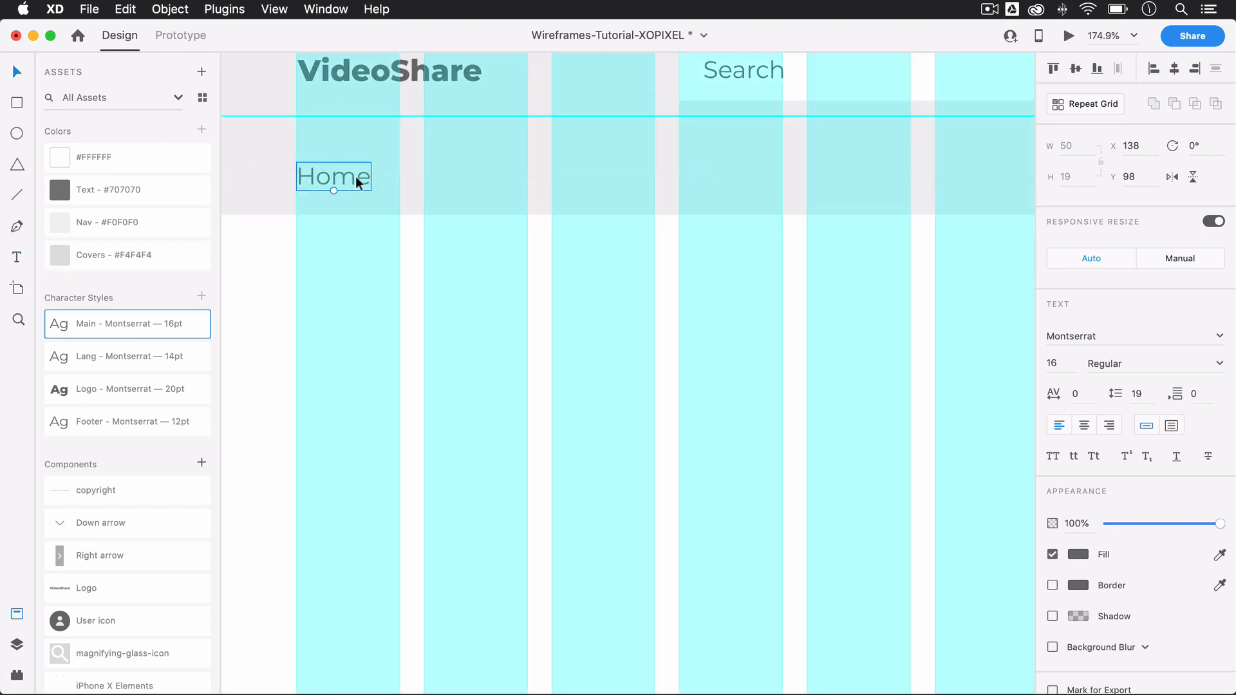
{"action": "left_click_drag", "start_coordinate": [361, 176], "coordinate": [493, 173]}
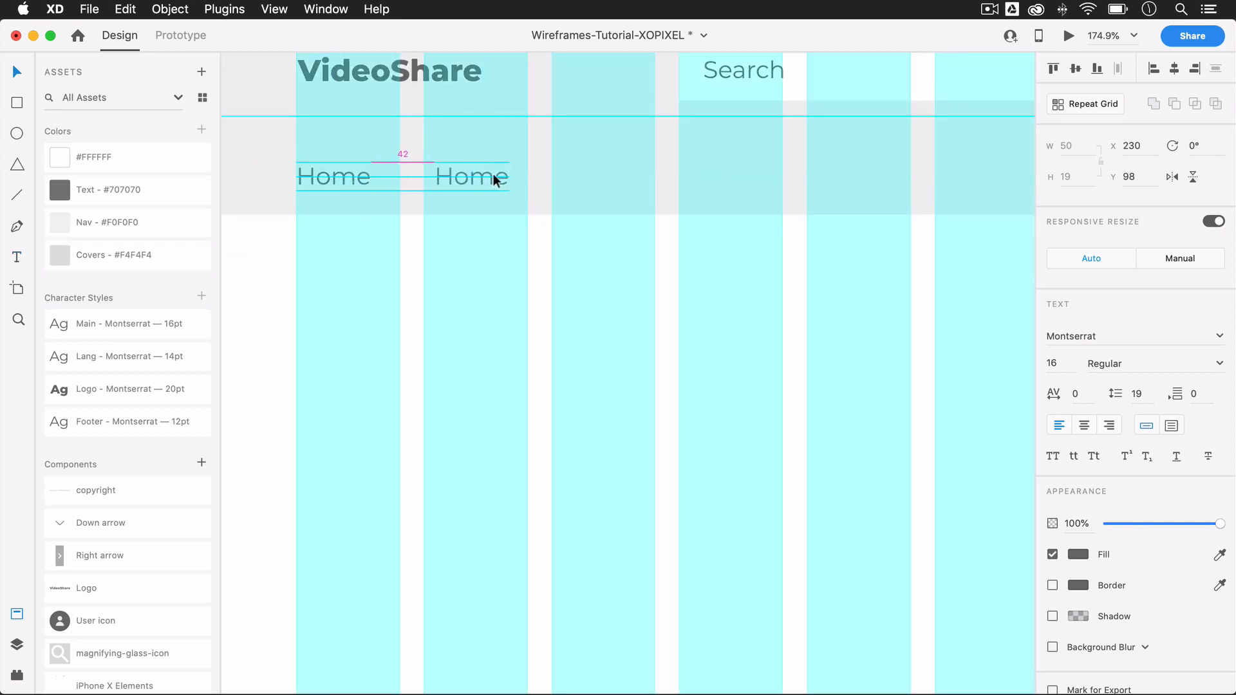
{"action": "double_click", "coordinate": [493, 174]}
{"action": "type", "text": "TV Sho"}
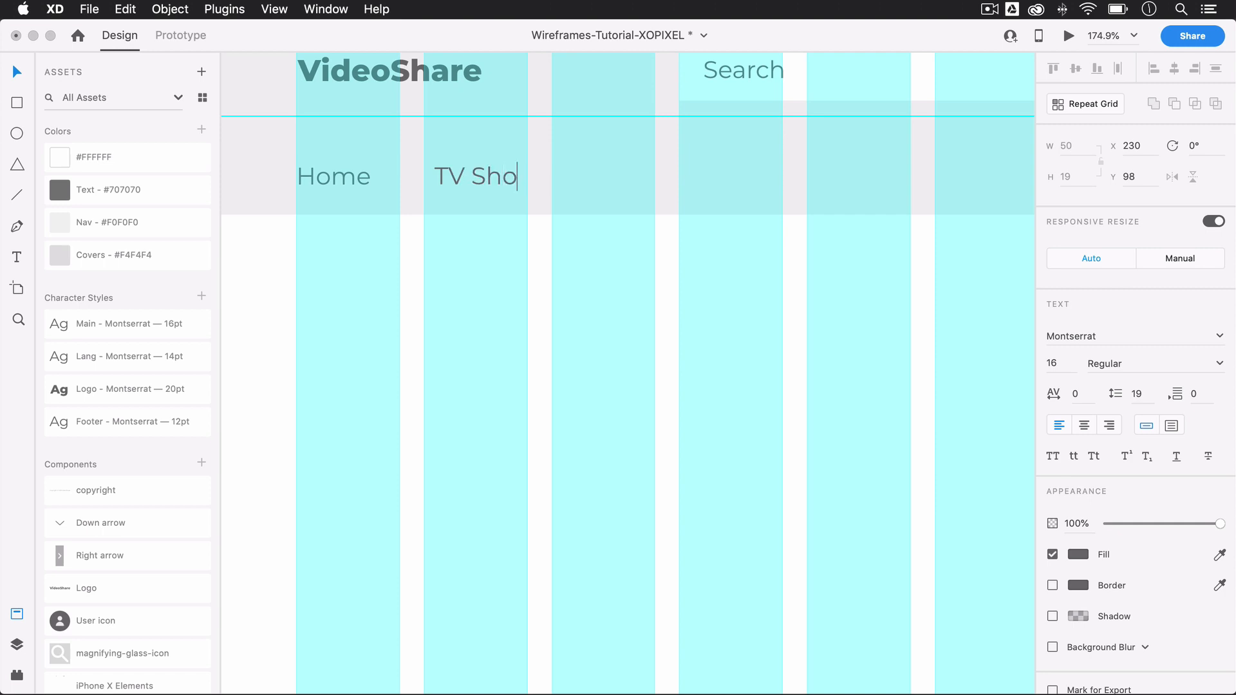
{"action": "type", "text": "ws"}
{"action": "key", "text": "Escape"}
{"action": "key", "text": "super+z"}
{"action": "key", "text": "super+z"}
{"action": "key", "text": "super+z"}
{"action": "left_click_drag", "start_coordinate": [350, 180], "coordinate": [821, 191]}
{"action": "double_click", "coordinate": [489, 178]}
{"action": "type", "text": "TV Shows"}
{"action": "key", "text": "Escape"}
Step: Add the links "Movies" and "Music" in line after "TV Shows", keeping gaps of 42 between them
{"action": "double_click", "coordinate": [703, 184]}
{"action": "type", "text": "Movies"}
{"action": "key", "text": "Escape"}
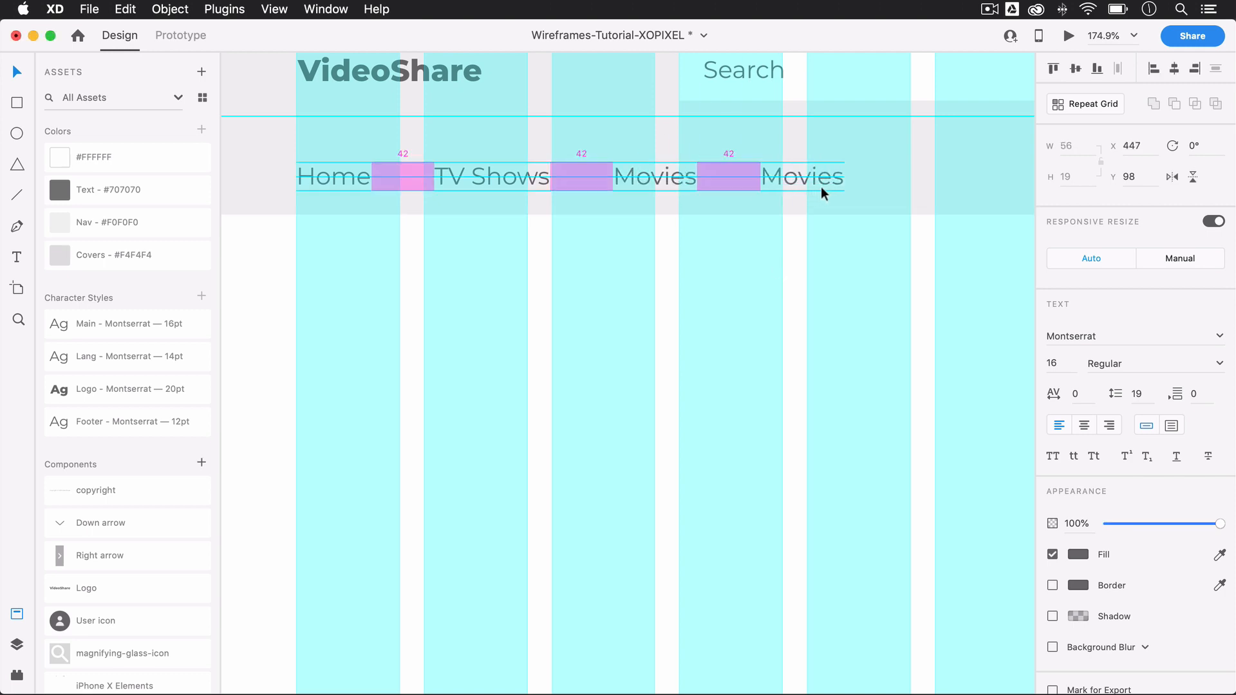
{"action": "double_click", "coordinate": [798, 177]}
{"action": "type", "text": "Music"}
{"action": "key", "text": "Escape"}
Step: Duplicate the "Music" link to X 536 and change the copy's text to "Recently Added"
{"action": "scroll", "coordinate": [929, 307], "scroll_direction": "right", "scroll_amount": 5}
{"action": "left_click_drag", "start_coordinate": [565, 192], "coordinate": [698, 193]}
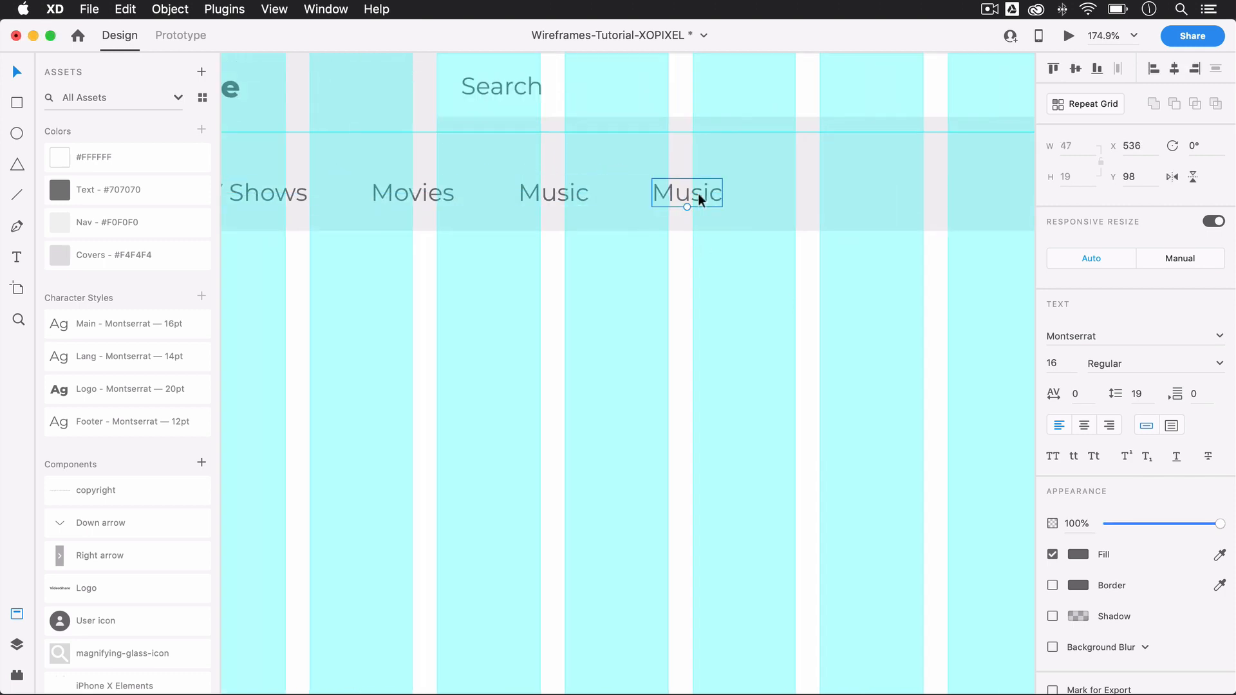
{"action": "double_click", "coordinate": [698, 193]}
{"action": "type", "text": "Recently Added"}
{"action": "key", "text": "Escape"}
Step: Duplicate the "Recently Added" link one spacing further along the nav row and change the copy's text to "My List"
{"action": "scroll", "coordinate": [748, 309], "scroll_direction": "right", "scroll_amount": 5}
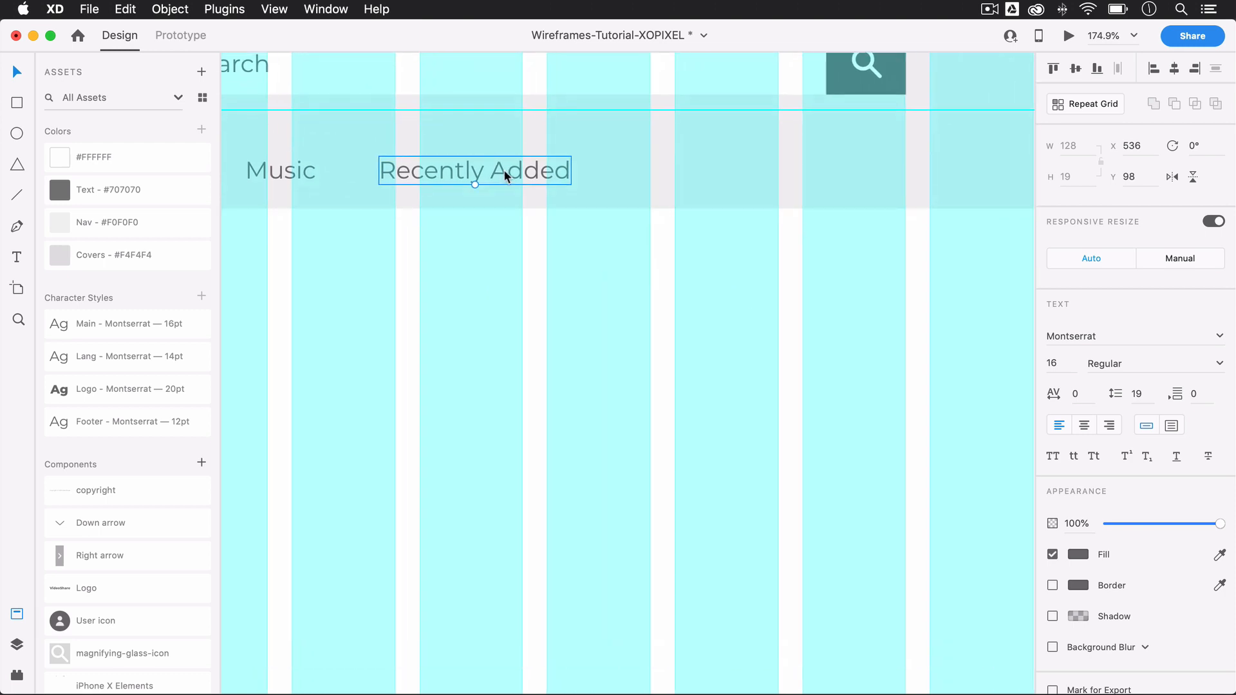
{"action": "left_click_drag", "start_coordinate": [506, 177], "coordinate": [761, 178]}
{"action": "double_click", "coordinate": [809, 171]}
{"action": "type", "text": "My List"}
{"action": "left_click", "coordinate": [811, 348]}
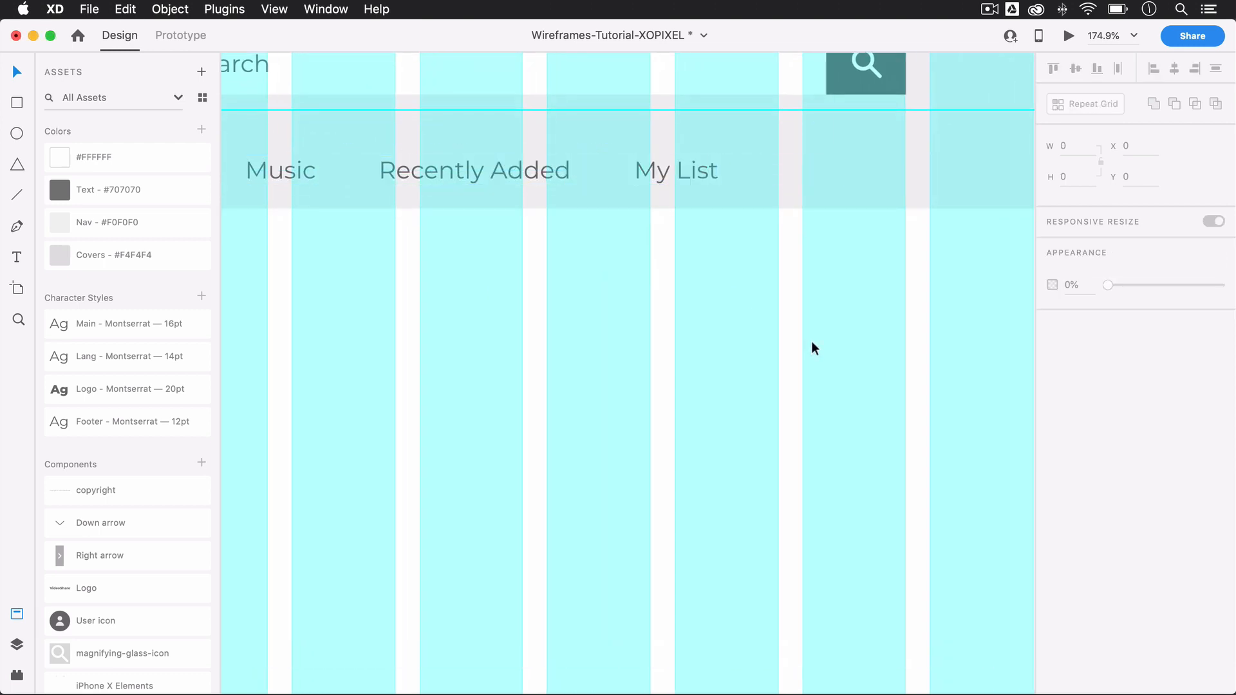
Step: Make the "Home" link in the nav bar bold to mark it as the active page
{"action": "scroll", "coordinate": [811, 346], "scroll_direction": "left", "scroll_amount": 10}
{"action": "left_click", "coordinate": [552, 173]}
{"action": "key", "text": "super+b"}
{"action": "left_click", "coordinate": [275, 277]}
{"action": "scroll", "coordinate": [275, 307], "scroll_direction": "down", "scroll_amount": 5}
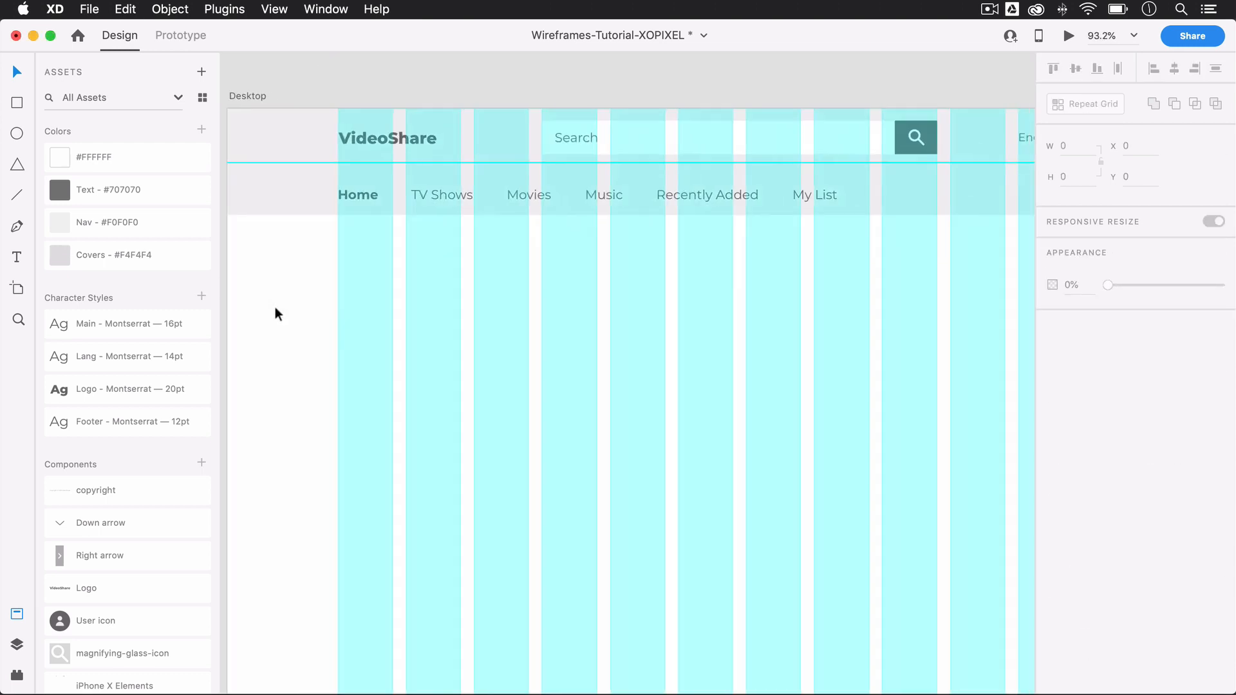
{"action": "scroll", "coordinate": [276, 308], "scroll_direction": "down", "scroll_amount": 3}
{"action": "left_click", "coordinate": [264, 119]}
{"action": "key", "text": "super+shift+apostrophe"}
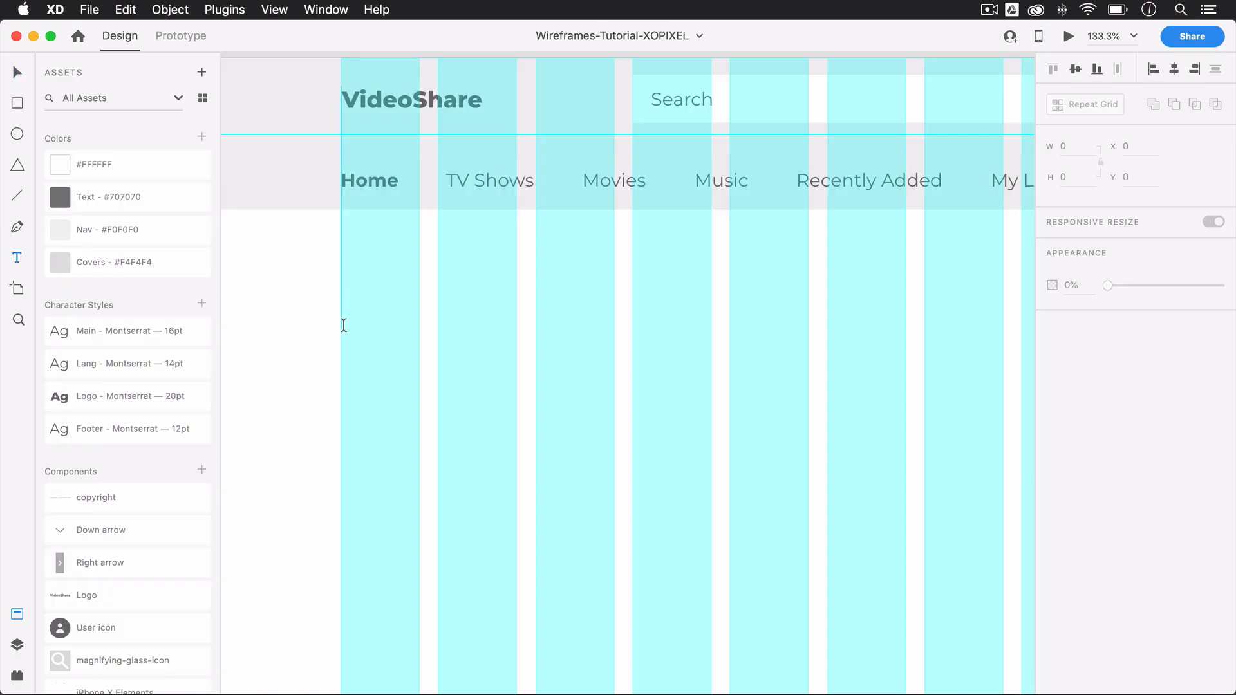
Step: Add the text "Action" below the nav bar at X 138 and move it to Y 163
{"action": "left_click", "coordinate": [344, 325]}
{"action": "type", "text": "Action"}
{"action": "key", "text": "Escape"}
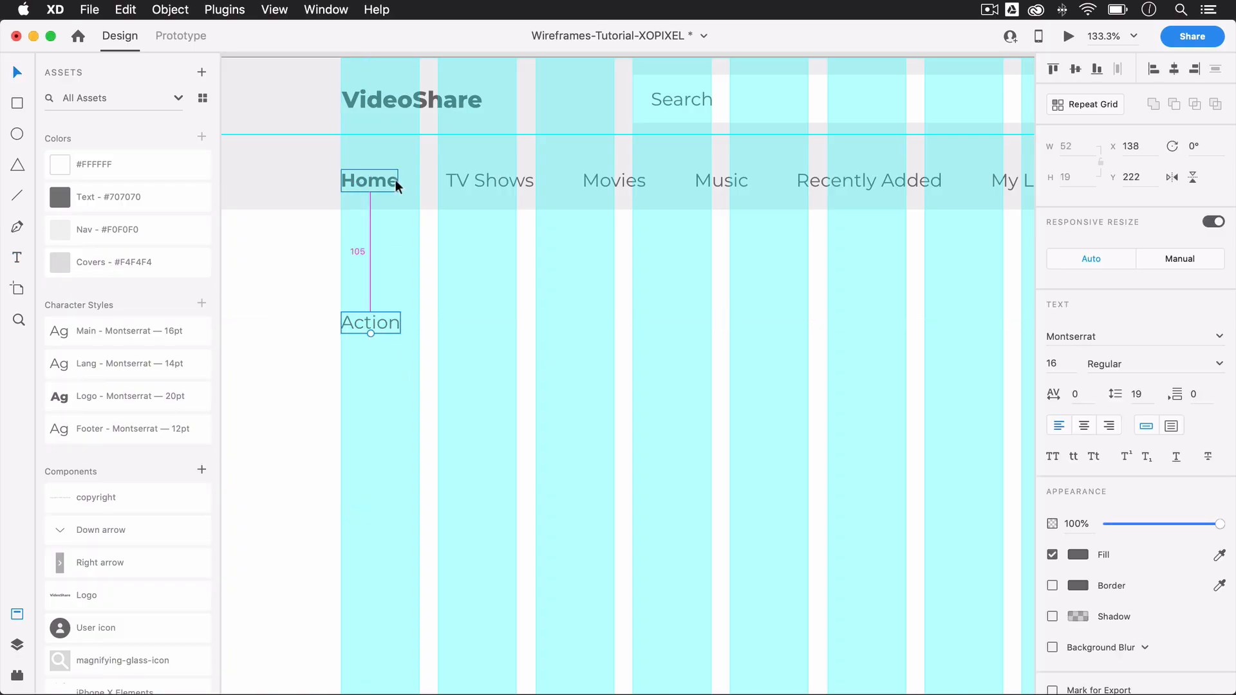
{"action": "left_click_drag", "start_coordinate": [370, 318], "coordinate": [374, 246]}
{"action": "key", "text": "Down"}
{"action": "key", "text": "Down"}
{"action": "key", "text": "Down"}
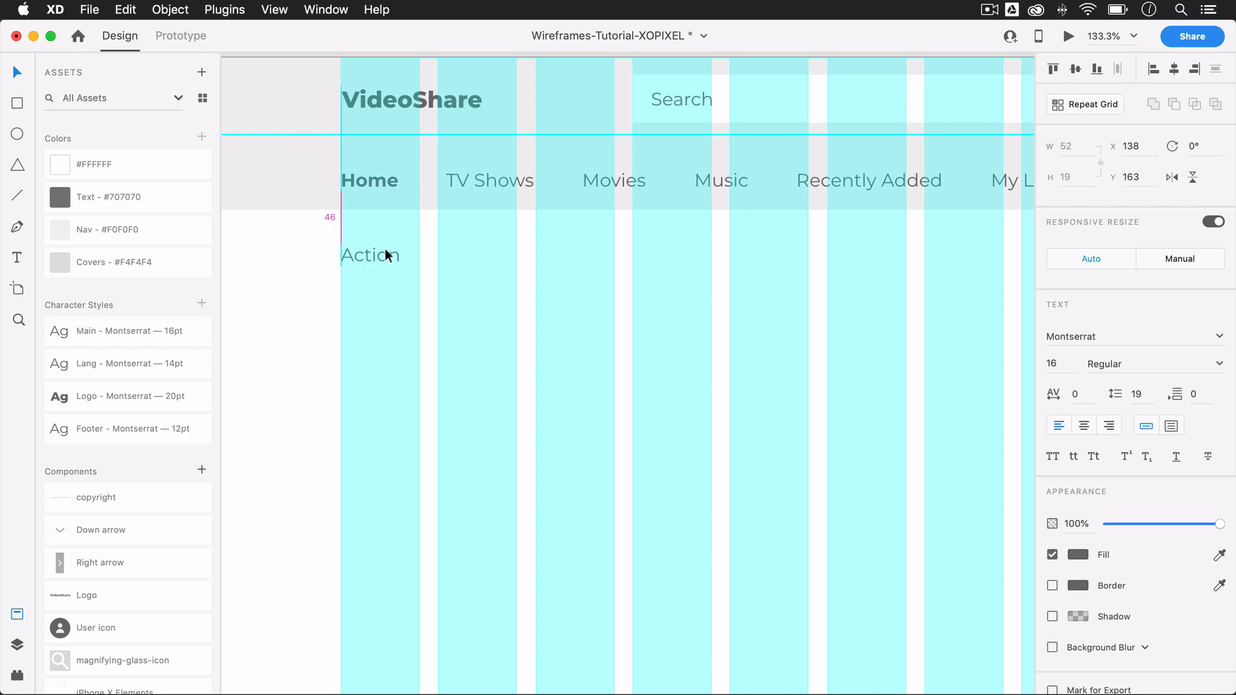
{"action": "left_click", "coordinate": [360, 323]}
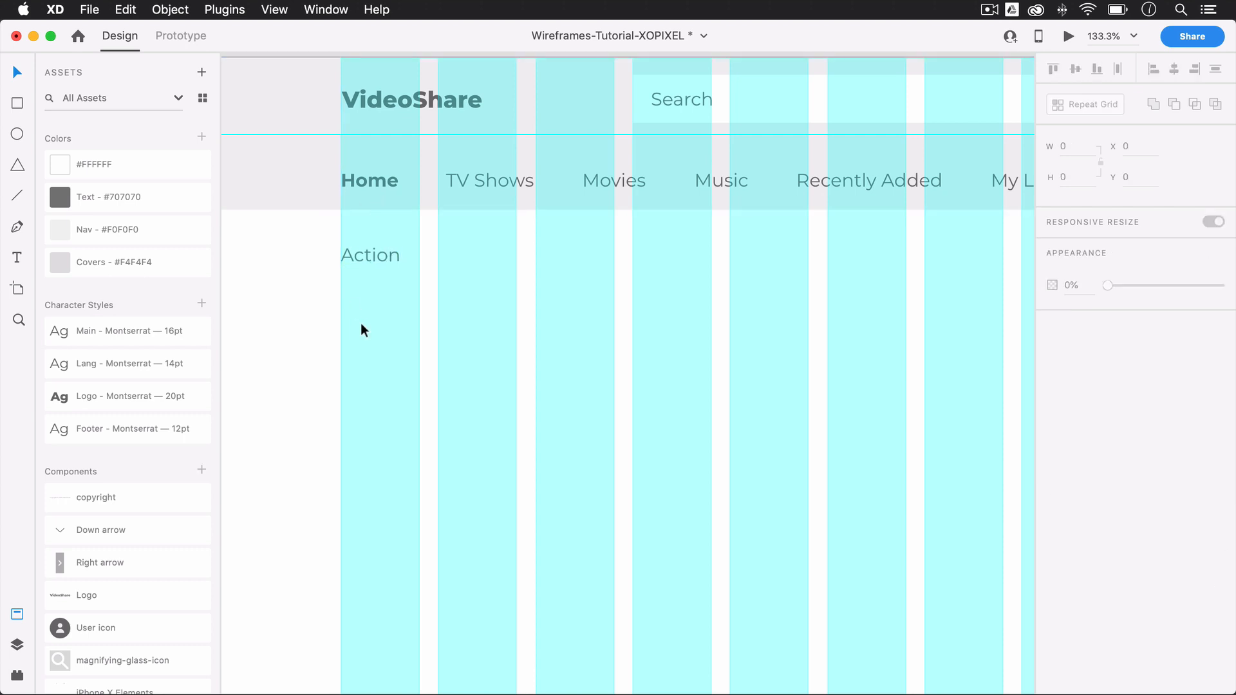
Step: Draw a 154 by 87 borderless rectangle under "Action" at X 138, Y 198, filled with the Covers - #F4F4F4 color
{"action": "key", "text": "super+0"}
{"action": "key", "text": "r"}
{"action": "left_click_drag", "start_coordinate": [333, 288], "coordinate": [431, 344]}
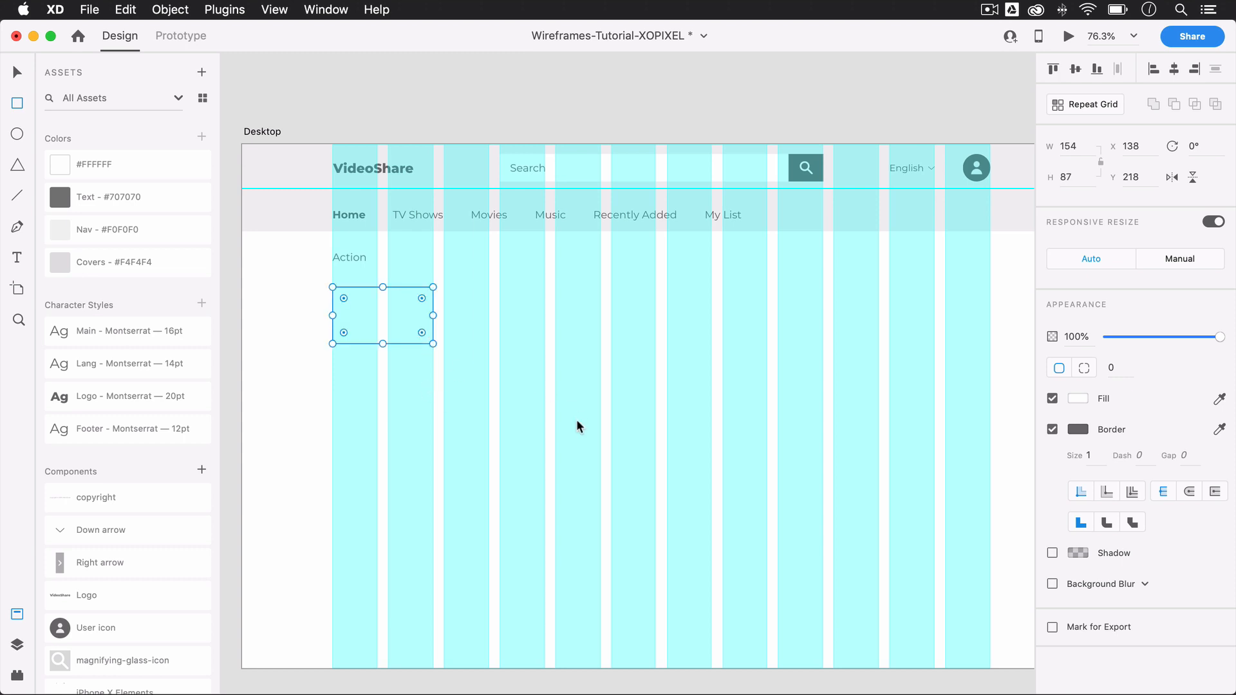
{"action": "left_click_drag", "start_coordinate": [201, 275], "coordinate": [361, 304]}
{"action": "scroll", "coordinate": [334, 268], "scroll_direction": "up", "scroll_amount": 5}
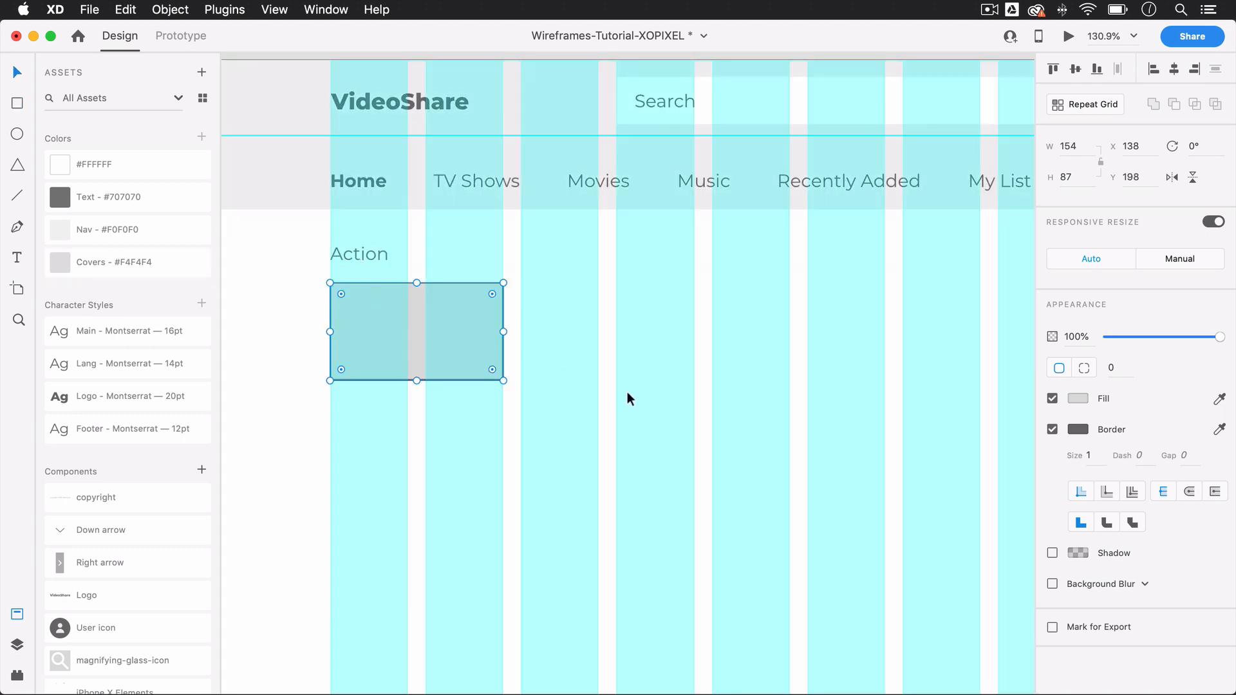
{"action": "left_click", "coordinate": [1052, 430]}
{"action": "left_click", "coordinate": [592, 385]}
Step: Turn the cover rectangle into a Repeat Grid and extend it across all columns to a width of 1004
{"action": "scroll", "coordinate": [593, 386], "scroll_direction": "down", "scroll_amount": 5}
{"action": "scroll", "coordinate": [592, 386], "scroll_direction": "down", "scroll_amount": 3}
{"action": "scroll", "coordinate": [592, 386], "scroll_direction": "right", "scroll_amount": 3}
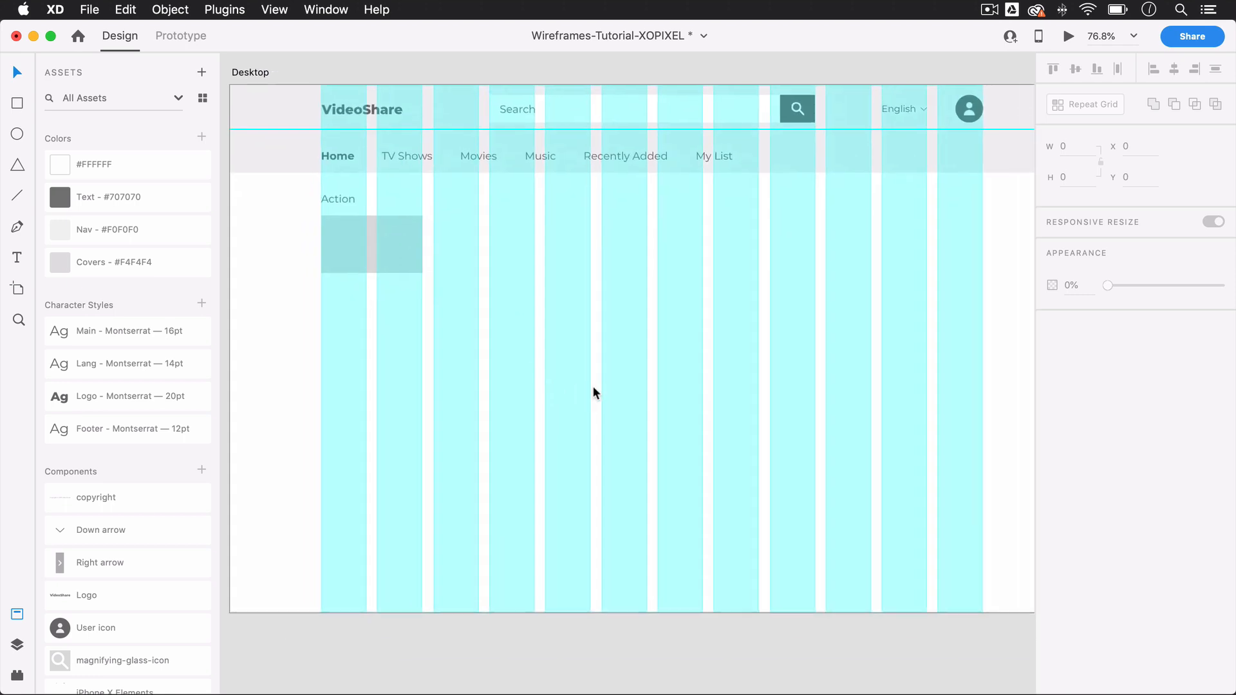
{"action": "scroll", "coordinate": [592, 386], "scroll_direction": "left", "scroll_amount": 1}
{"action": "left_click", "coordinate": [386, 254]}
{"action": "key", "text": "super+r"}
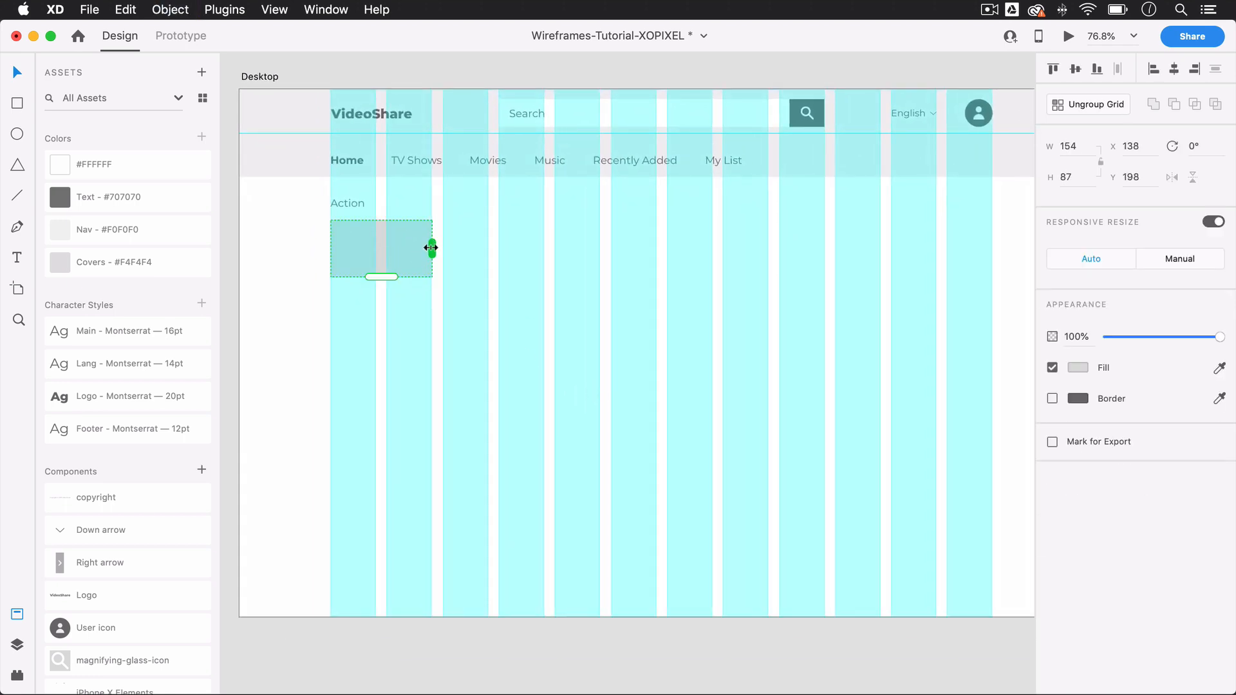
{"action": "left_click_drag", "start_coordinate": [431, 248], "coordinate": [993, 276]}
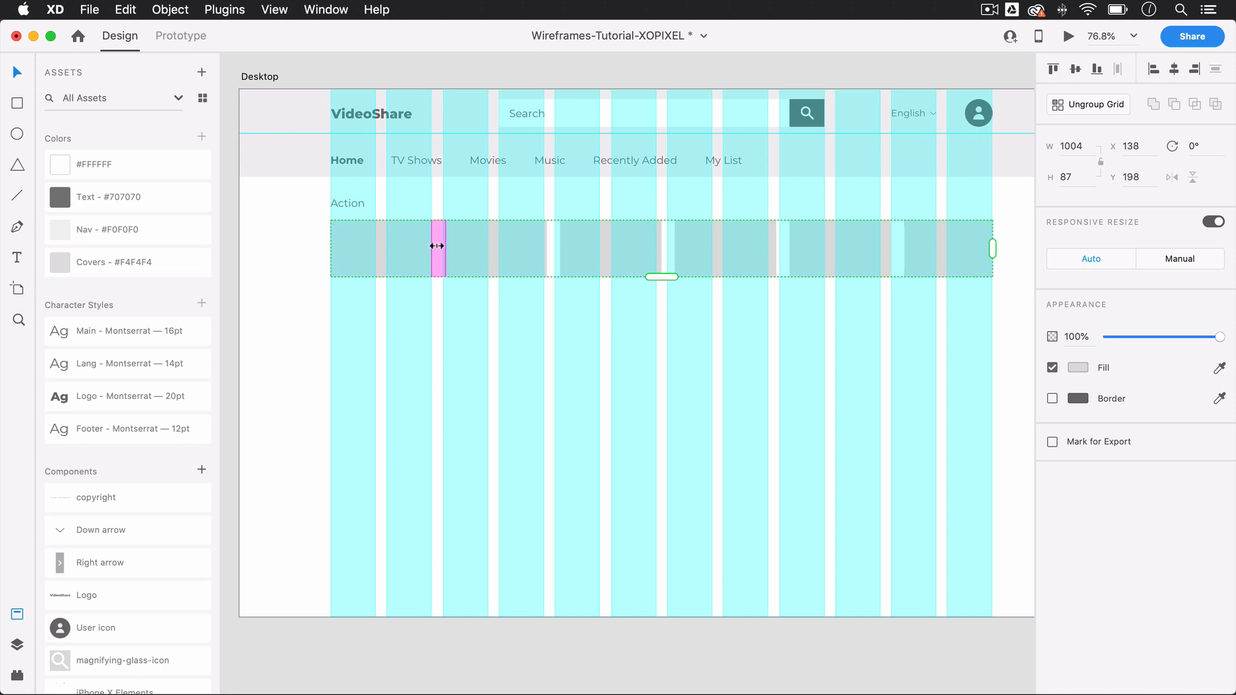
Step: Reduce the spacing between the repeated cover rectangles to match the layout grid's gutter
{"action": "scroll", "coordinate": [438, 245], "scroll_direction": "up", "scroll_amount": 5}
{"action": "scroll", "coordinate": [424, 274], "scroll_direction": "up", "scroll_amount": 4}
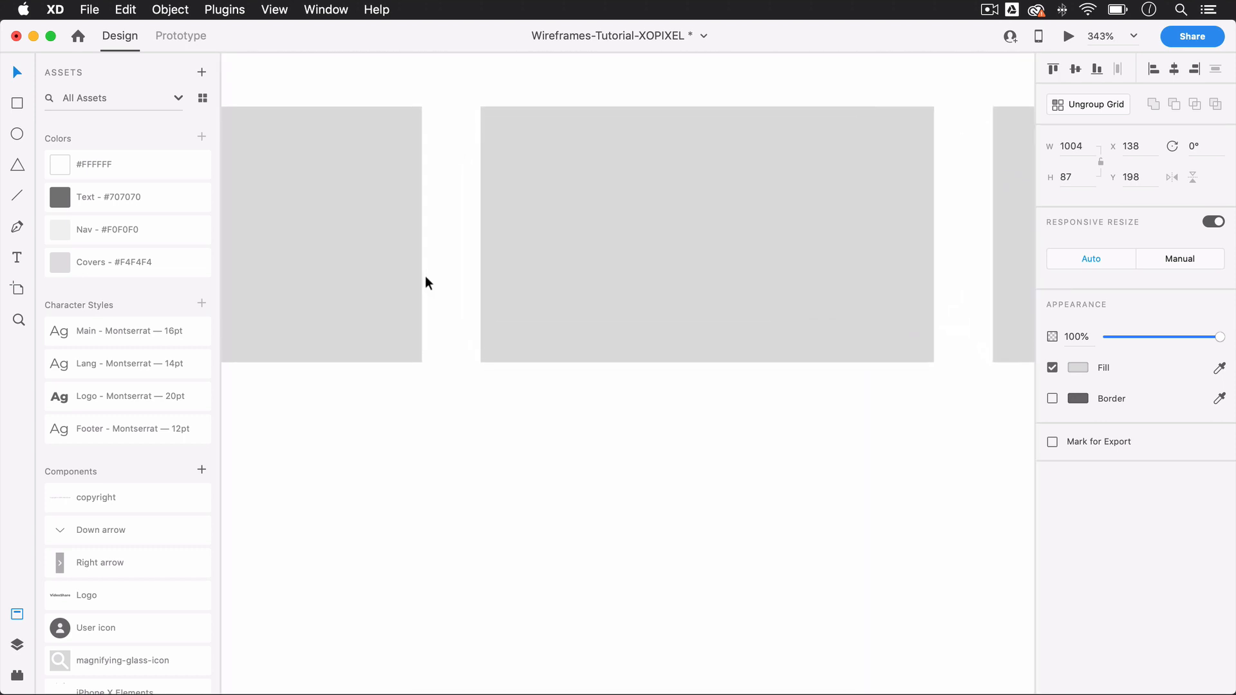
{"action": "scroll", "coordinate": [439, 216], "scroll_direction": "up", "scroll_amount": 1}
{"action": "scroll", "coordinate": [439, 216], "scroll_direction": "left", "scroll_amount": 1}
{"action": "left_click_drag", "start_coordinate": [520, 243], "coordinate": [508, 239]}
{"action": "left_click", "coordinate": [528, 496]}
{"action": "scroll", "coordinate": [537, 529], "scroll_direction": "down", "scroll_amount": 5}
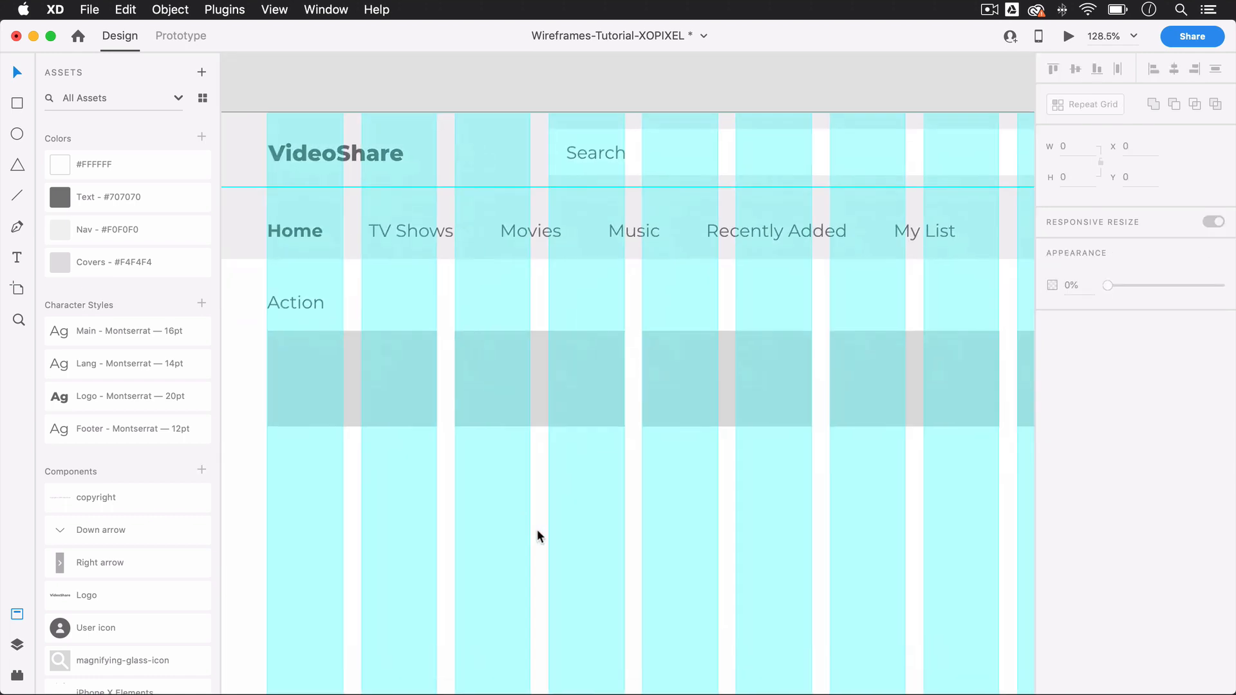
Step: Extend the cover Repeat Grid to a width of 1004 so it ends at the last column's outer edge
{"action": "scroll", "coordinate": [537, 529], "scroll_direction": "down", "scroll_amount": 3}
{"action": "scroll", "coordinate": [537, 530], "scroll_direction": "down", "scroll_amount": 2}
{"action": "scroll", "coordinate": [537, 530], "scroll_direction": "right", "scroll_amount": 1}
{"action": "scroll", "coordinate": [592, 513], "scroll_direction": "down", "scroll_amount": 1}
{"action": "left_click", "coordinate": [898, 388]}
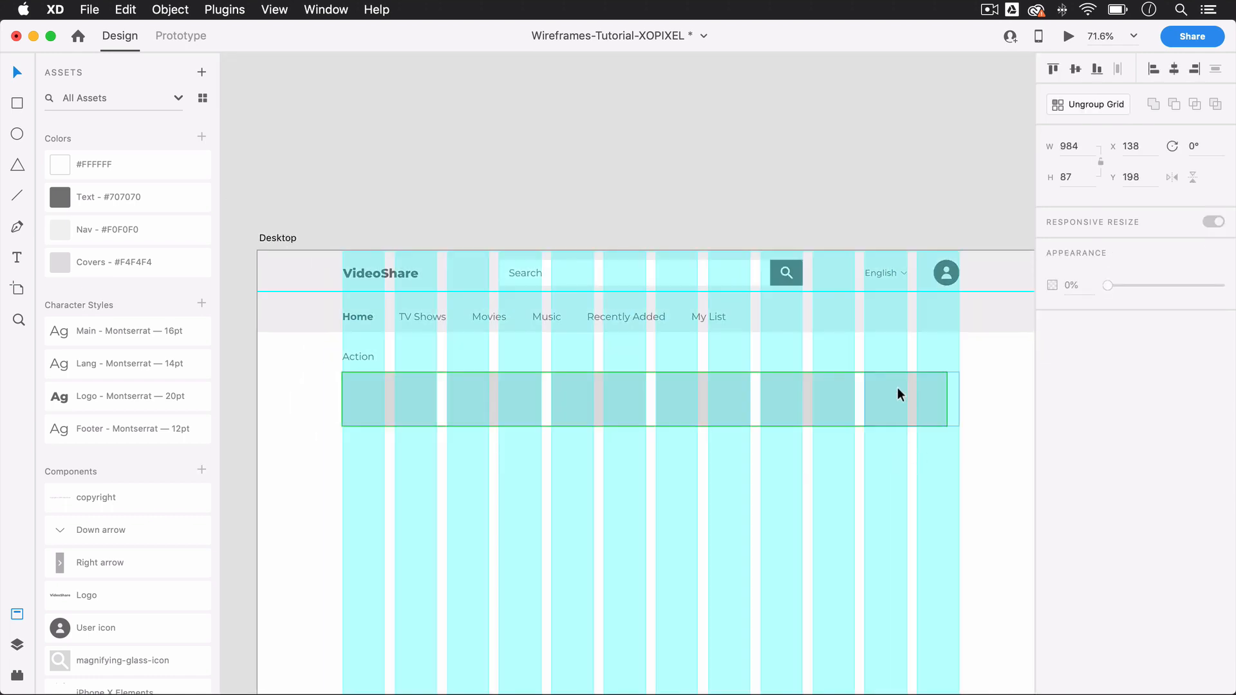
{"action": "left_click_drag", "start_coordinate": [949, 399], "coordinate": [962, 400]}
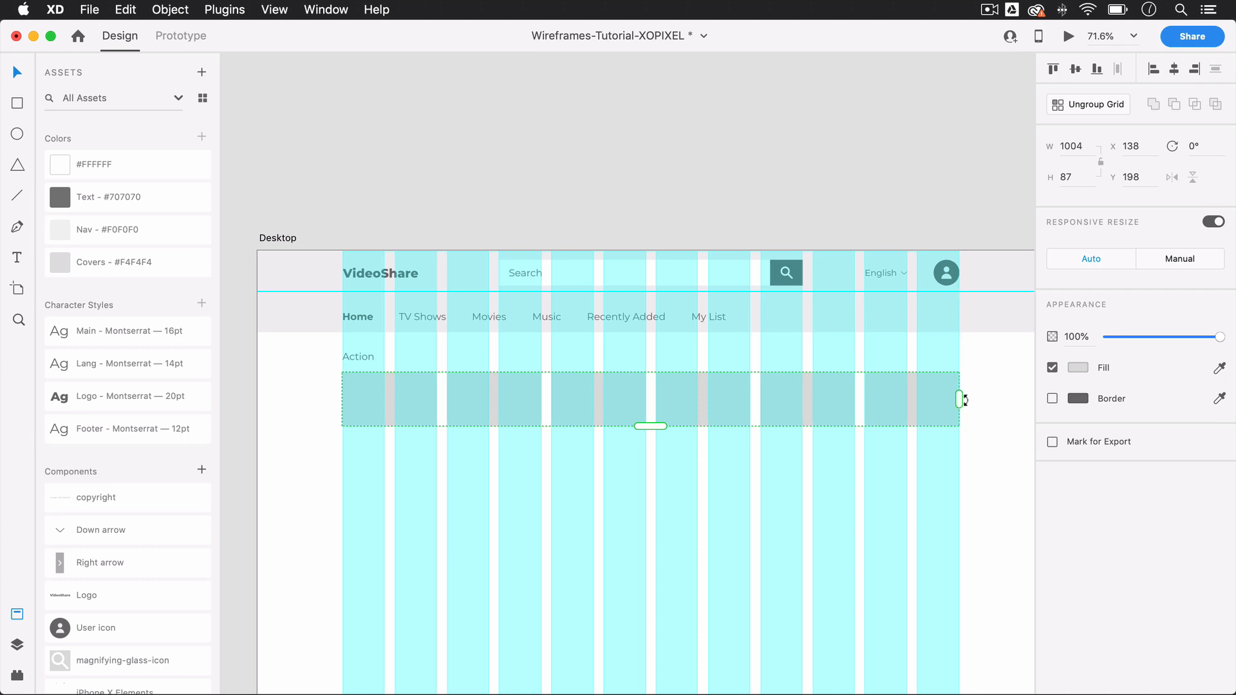
{"action": "left_click", "coordinate": [994, 397]}
Step: Place the Right arrow component over the end of the "Action" row's last cover at X 1107, Y 198
{"action": "scroll", "coordinate": [994, 397], "scroll_direction": "down", "scroll_amount": 3}
{"action": "scroll", "coordinate": [994, 397], "scroll_direction": "right", "scroll_amount": 1}
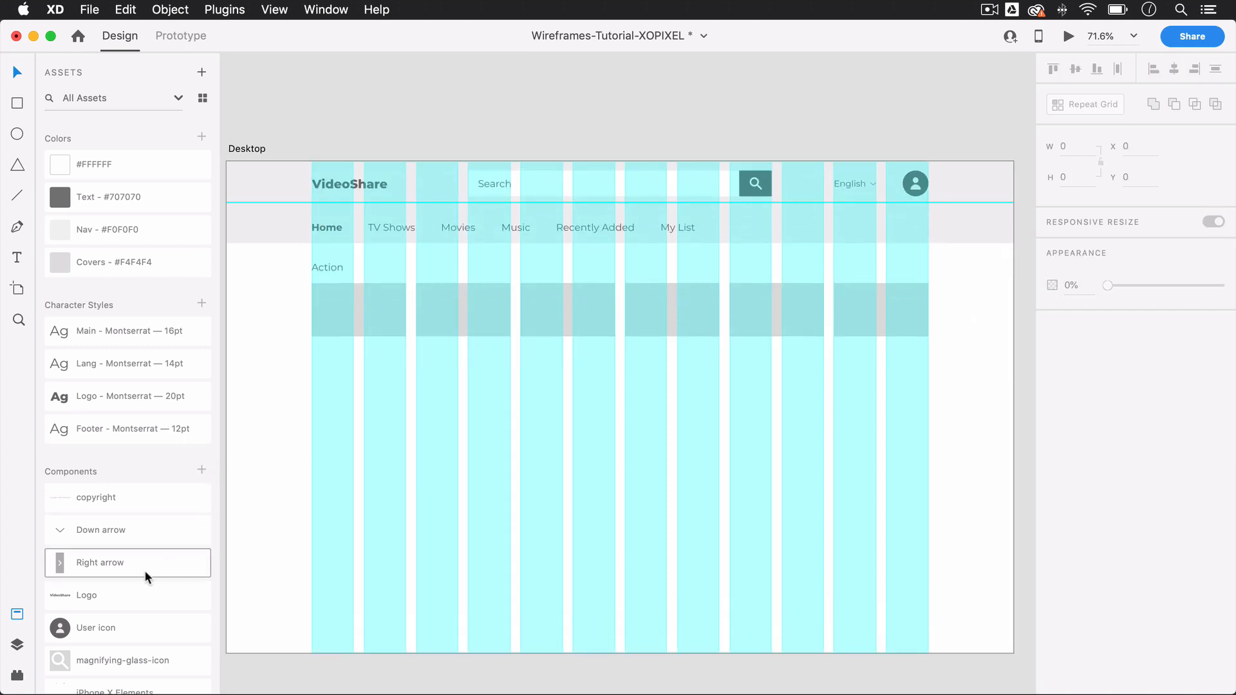
{"action": "left_click_drag", "start_coordinate": [146, 567], "coordinate": [924, 322]}
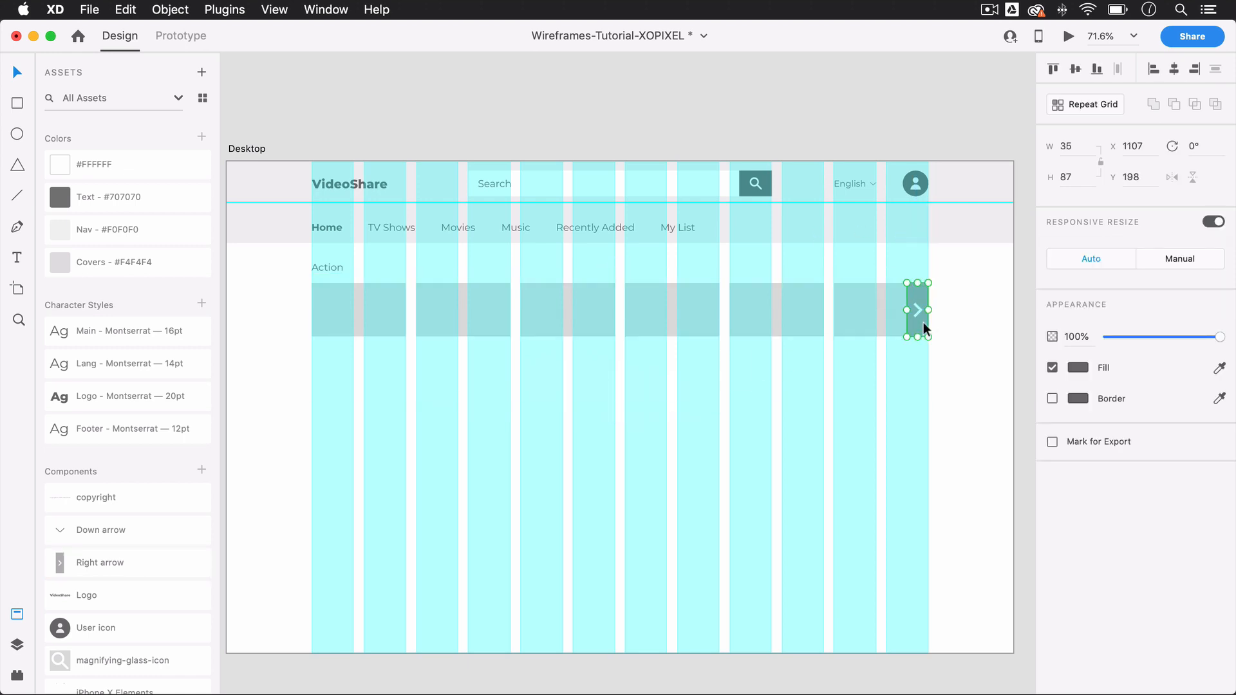
{"action": "left_click", "coordinate": [971, 319]}
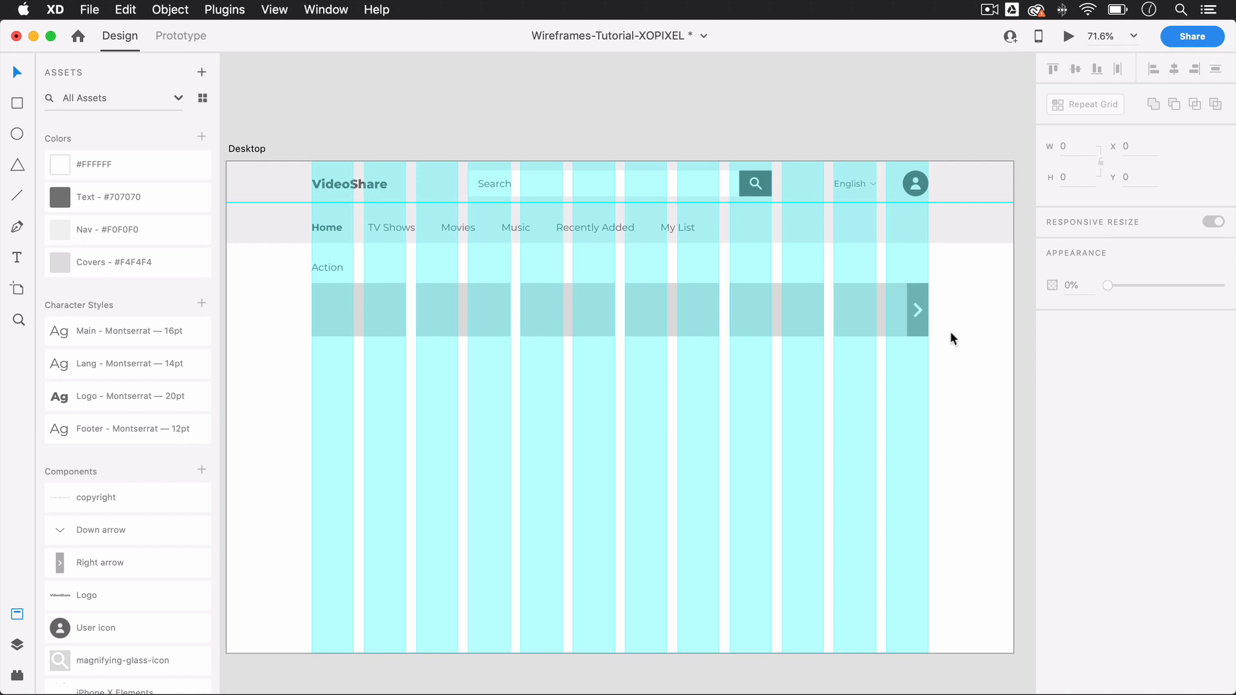
Step: Duplicate the "Action" label together with its cover row and place the copy below it at Y 315
{"action": "left_click", "coordinate": [346, 304]}
{"action": "left_click", "coordinate": [331, 268], "text": "shift"}
{"action": "key", "text": "super+d"}
{"action": "left_click_drag", "start_coordinate": [331, 287], "coordinate": [336, 377]}
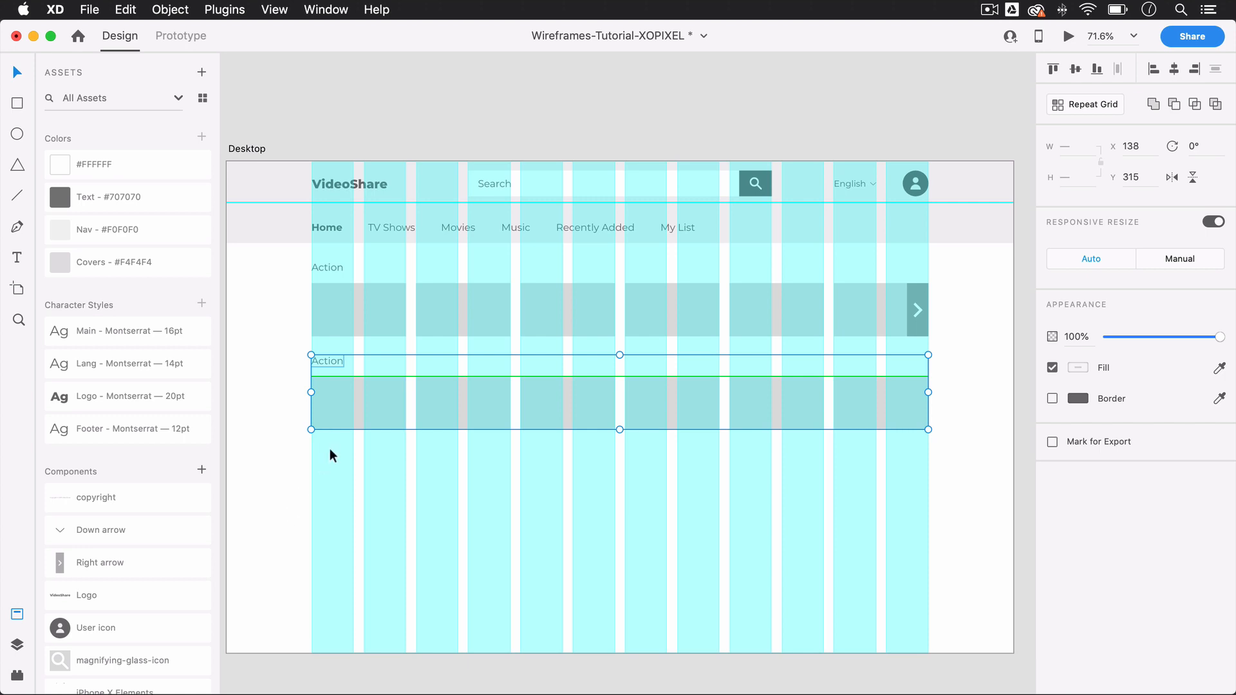
Step: Duplicate the second label and cover row together and place the copy as a third row at Y 467
{"action": "left_click", "coordinate": [298, 387]}
{"action": "left_click", "coordinate": [325, 361]}
{"action": "left_click", "coordinate": [340, 385], "text": "shift"}
{"action": "key", "text": "super+d"}
{"action": "left_click_drag", "start_coordinate": [341, 387], "coordinate": [339, 483]}
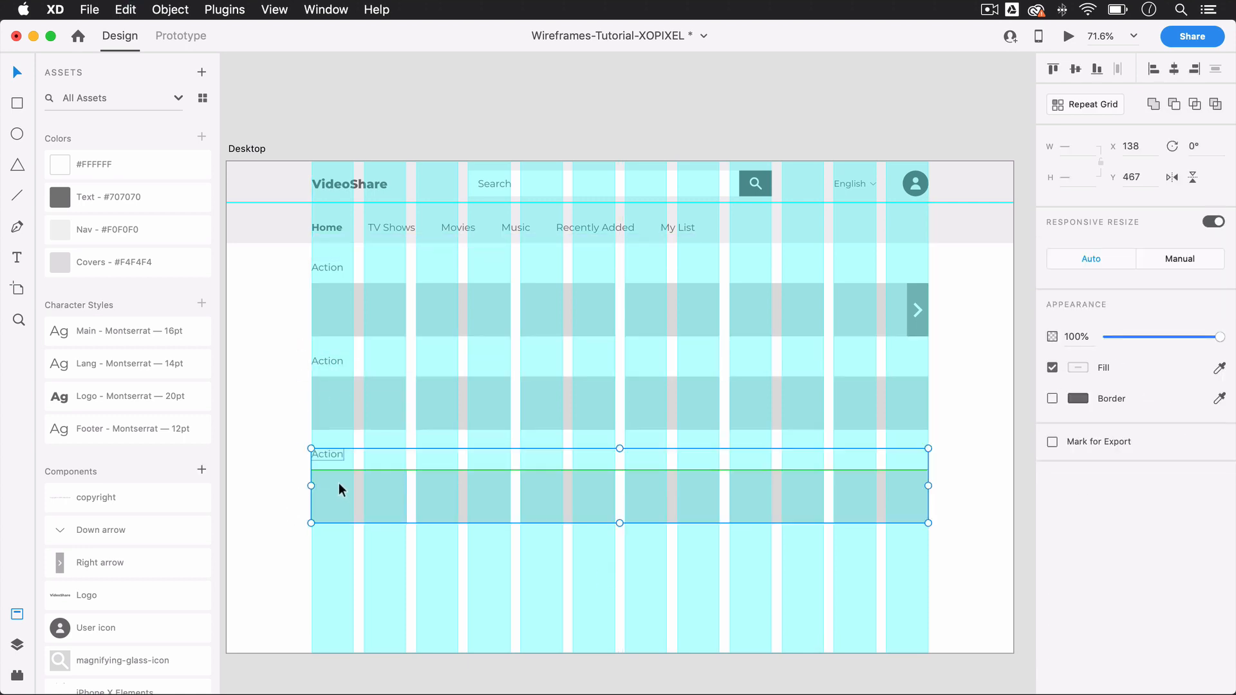
Step: Change the second row's label to "Adventure" and the third row's label to "Comedy"
{"action": "left_click", "coordinate": [326, 362]}
{"action": "double_click", "coordinate": [326, 358]}
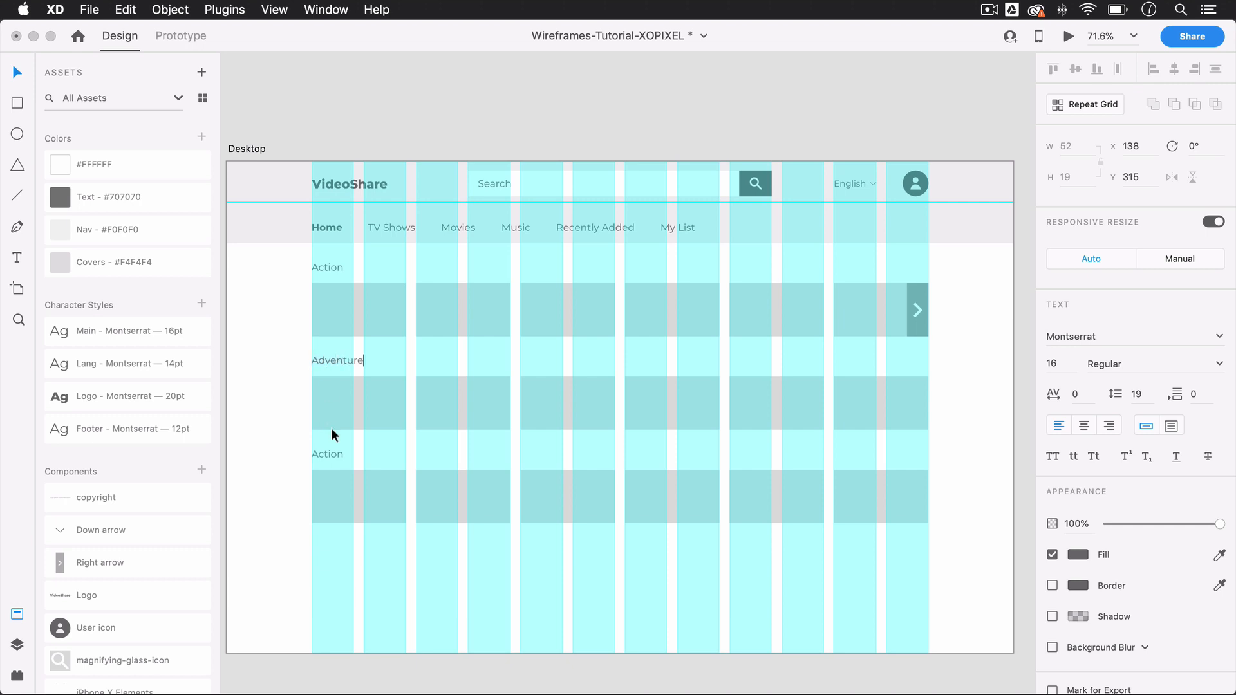
{"action": "left_click", "coordinate": [371, 604]}
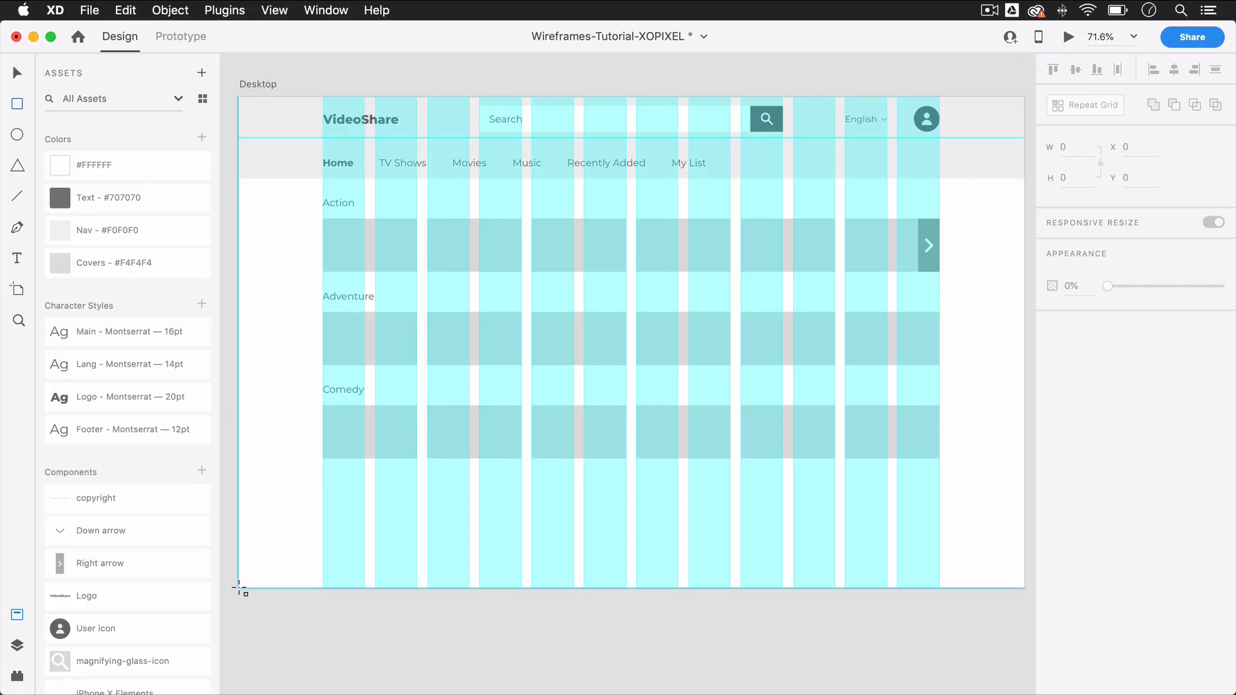
Step: Draw a borderless 1280 by 240 footer rectangle at the artboard's bottom edge, filled with the Nav - #F0F0F0 color
{"action": "mouse_move", "coordinate": [239, 588]}
{"action": "left_mouse_down"}
{"action": "mouse_move", "coordinate": [276, 563]}
{"action": "mouse_move", "coordinate": [805, 497]}
{"action": "mouse_move", "coordinate": [1014, 441]}
{"action": "left_mouse_up"}
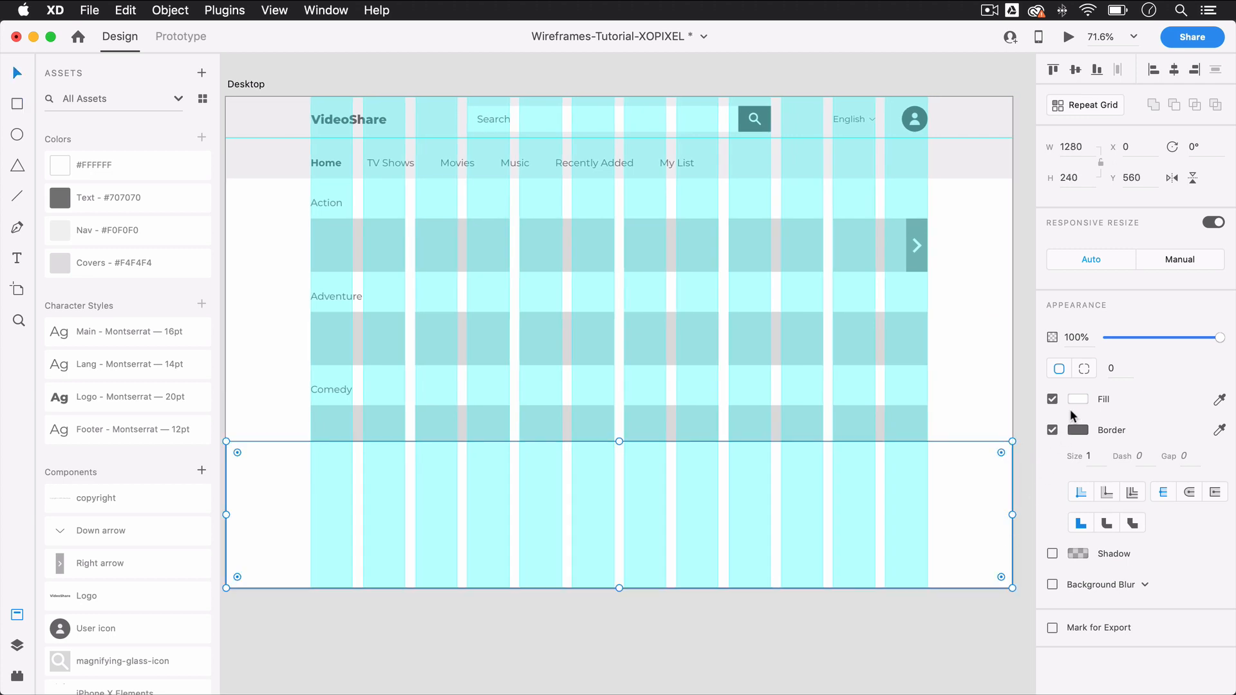
{"action": "left_click", "coordinate": [1053, 430]}
{"action": "left_click", "coordinate": [123, 230]}
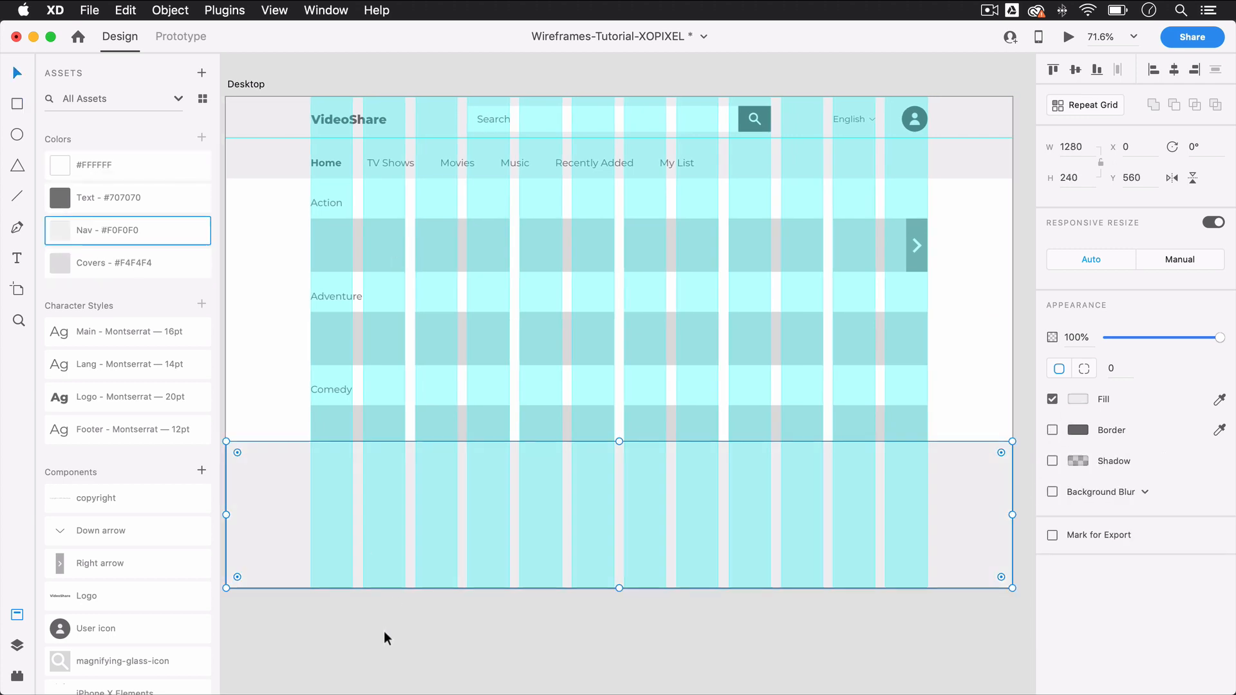
{"action": "left_click", "coordinate": [383, 633]}
Step: Add the text "About" in the footer at X 138 and move it up to Y 594
{"action": "scroll", "coordinate": [384, 632], "scroll_direction": "down", "scroll_amount": 1}
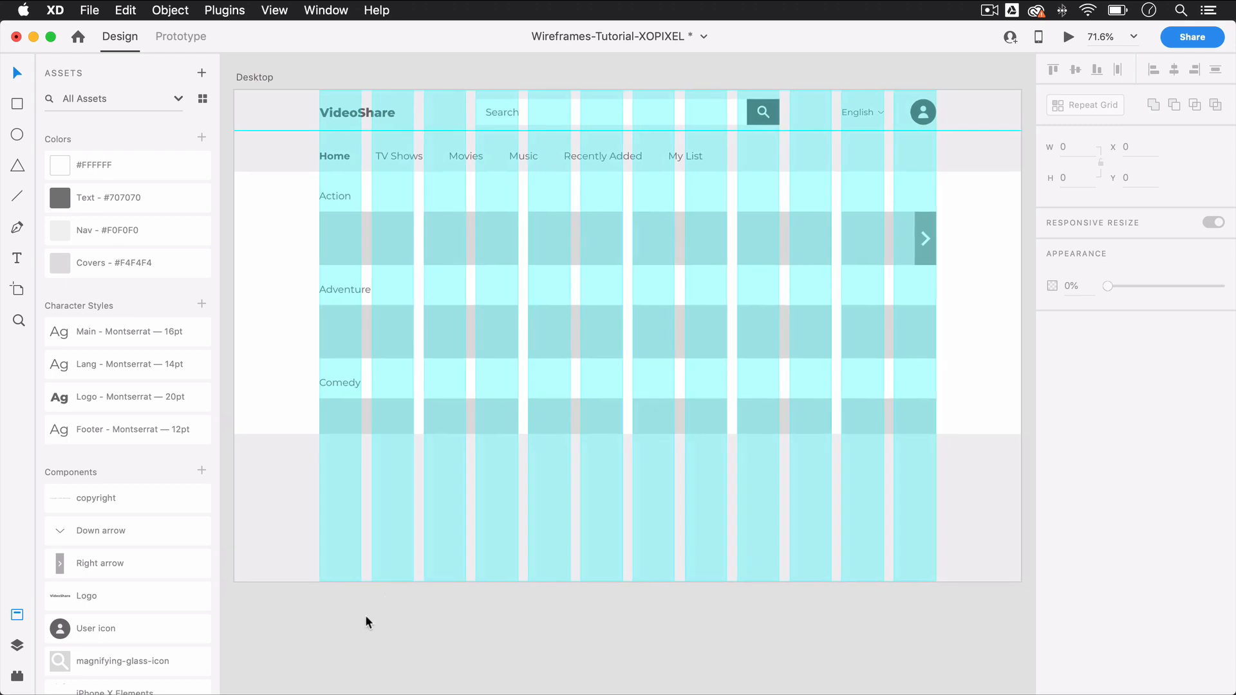
{"action": "scroll", "coordinate": [365, 615], "scroll_direction": "up", "scroll_amount": 5}
{"action": "key", "text": "t"}
{"action": "left_click", "coordinate": [371, 364]}
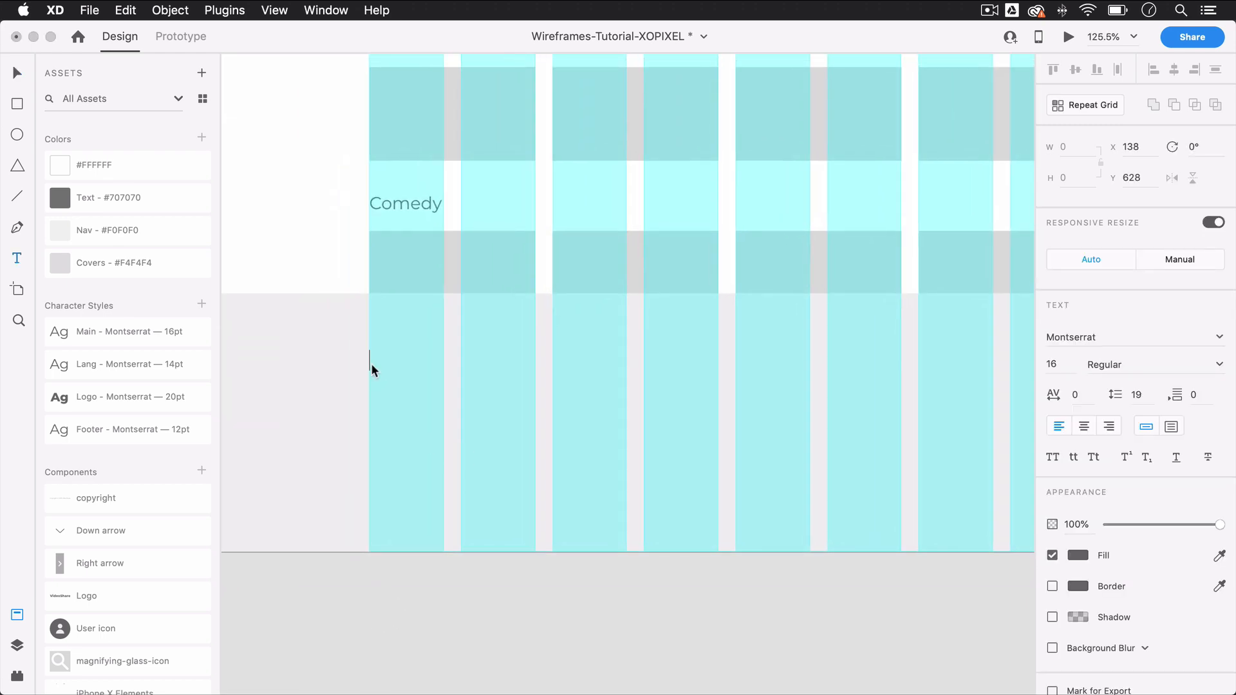
{"action": "type", "text": "About"}
{"action": "key", "text": "Escape"}
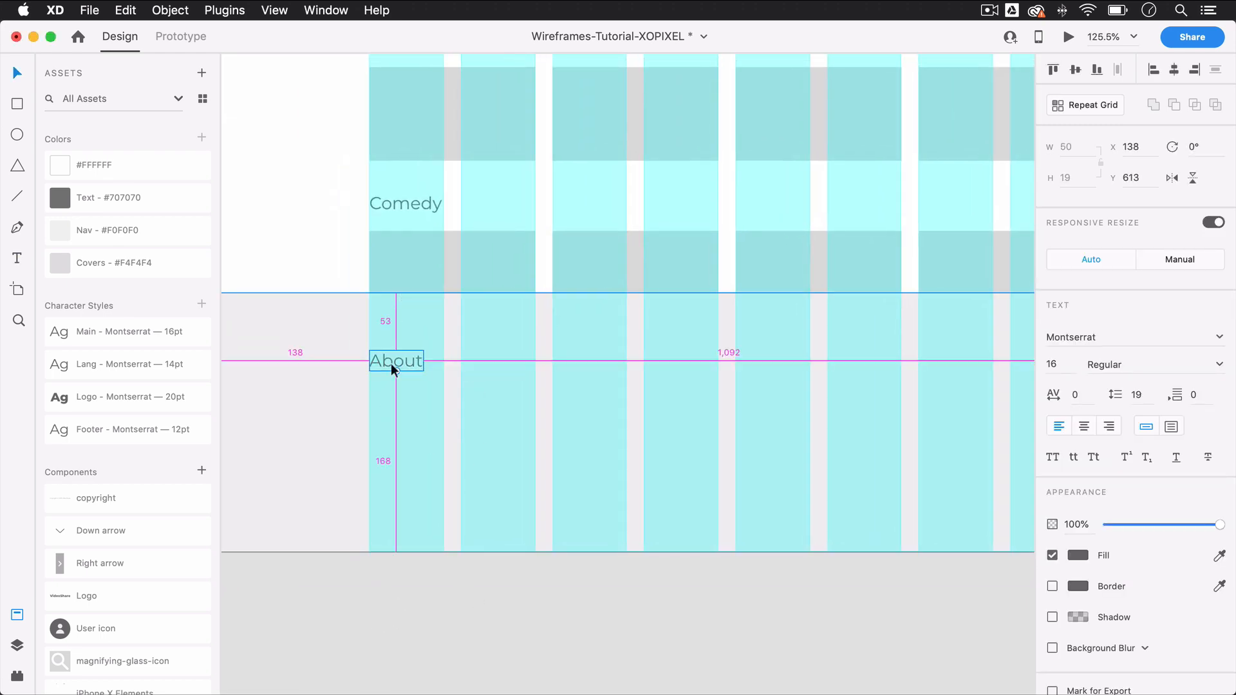
{"action": "left_click_drag", "start_coordinate": [391, 363], "coordinate": [397, 339]}
{"action": "key", "text": "Up"}
{"action": "key", "text": "alt"}
{"action": "key", "text": "Up"}
{"action": "key", "text": "alt"}
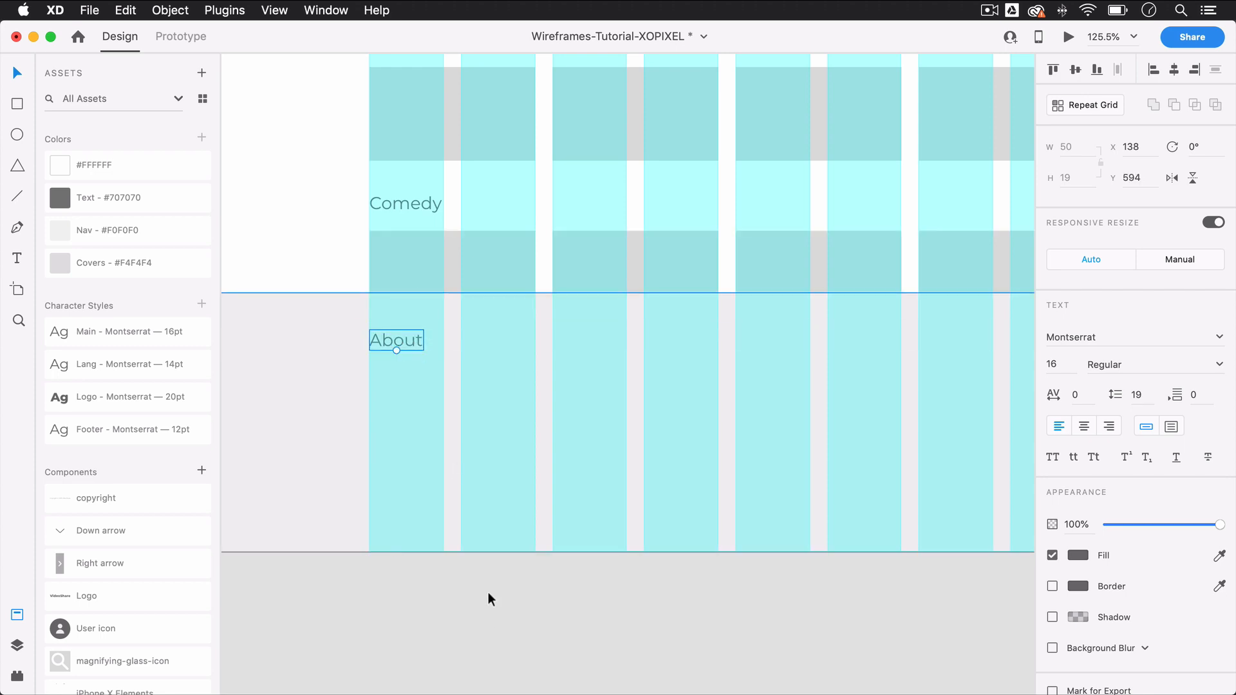
Step: Duplicate the footer's About heading to X 308 and change the copy's text to "Support"
{"action": "left_click_drag", "start_coordinate": [433, 339], "coordinate": [602, 353]}
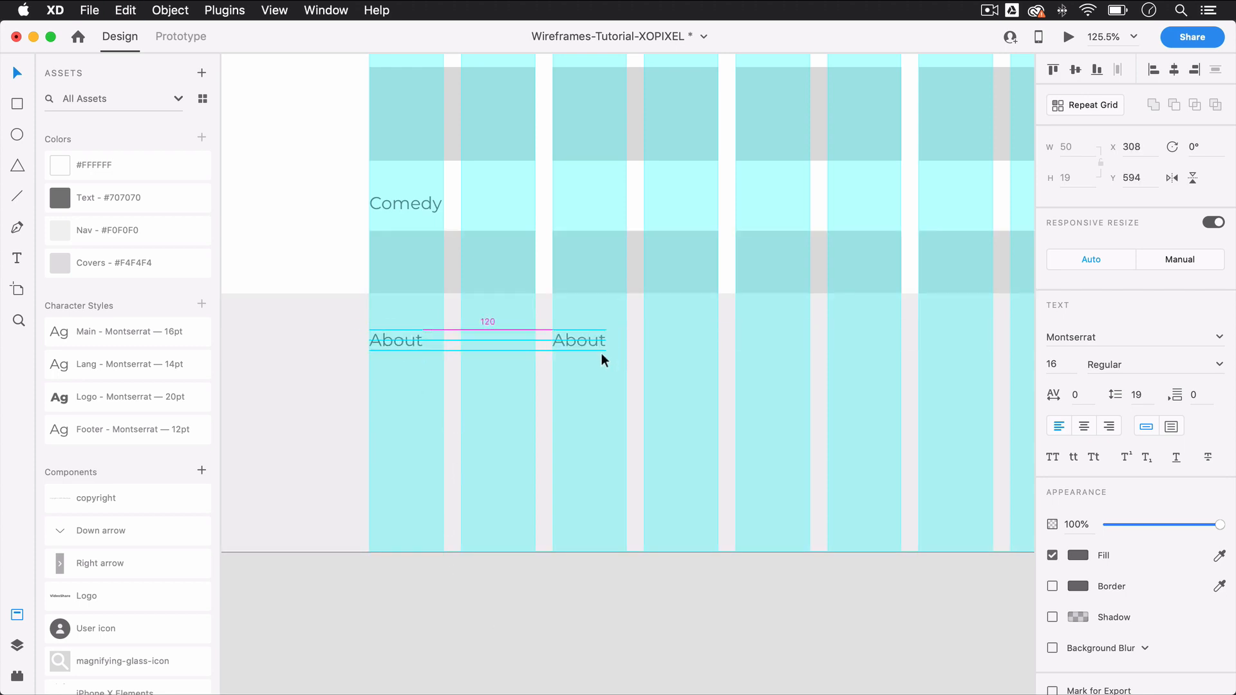
{"action": "double_click", "coordinate": [595, 341]}
{"action": "type", "text": "Support"}
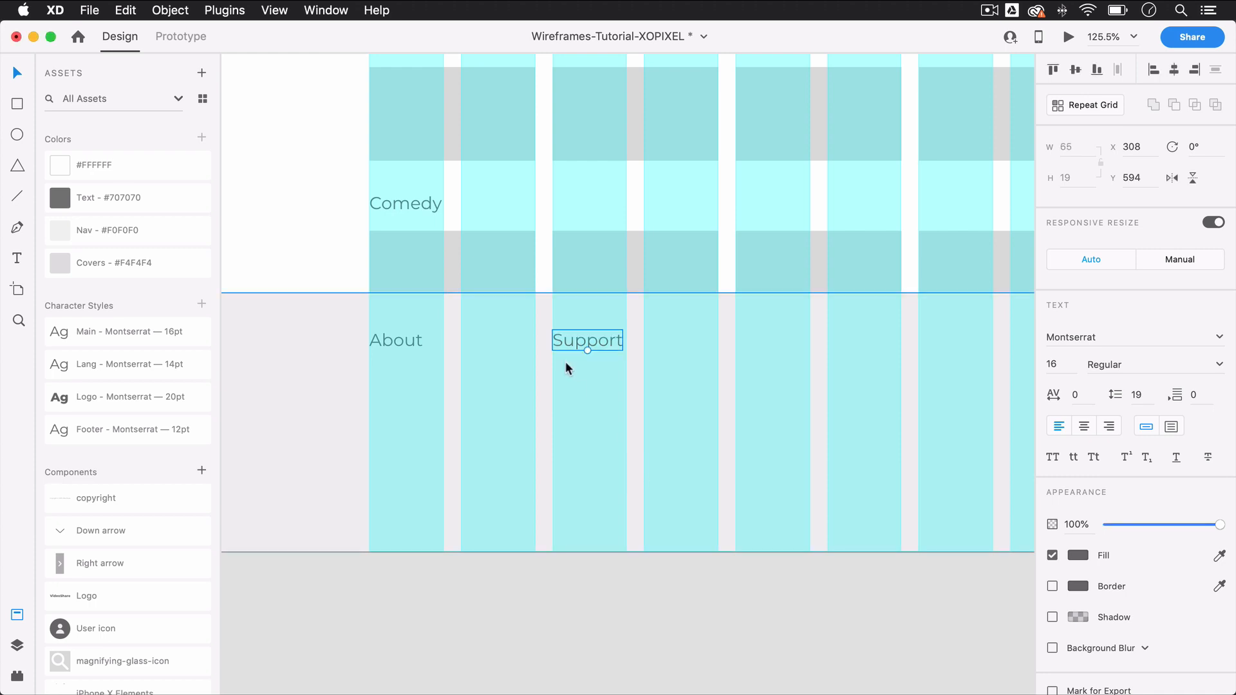
Step: Duplicate the Support heading along the same line into the fifth grid column and change the copy's text to "Legal"
{"action": "left_click_drag", "start_coordinate": [597, 337], "coordinate": [772, 342]}
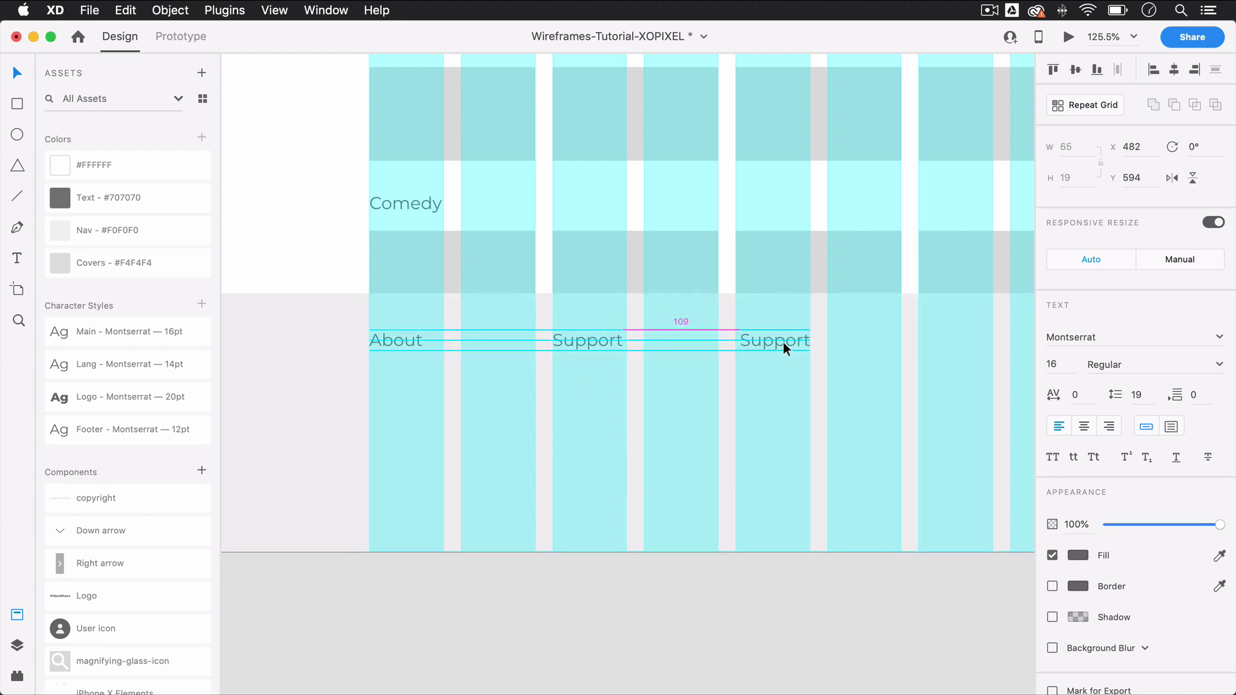
{"action": "key", "text": "Left"}
{"action": "key", "text": "Left"}
{"action": "key", "text": "Left"}
{"action": "key", "text": "Left"}
{"action": "key", "text": "Left"}
{"action": "double_click", "coordinate": [797, 342]}
{"action": "type", "text": "Legal"}
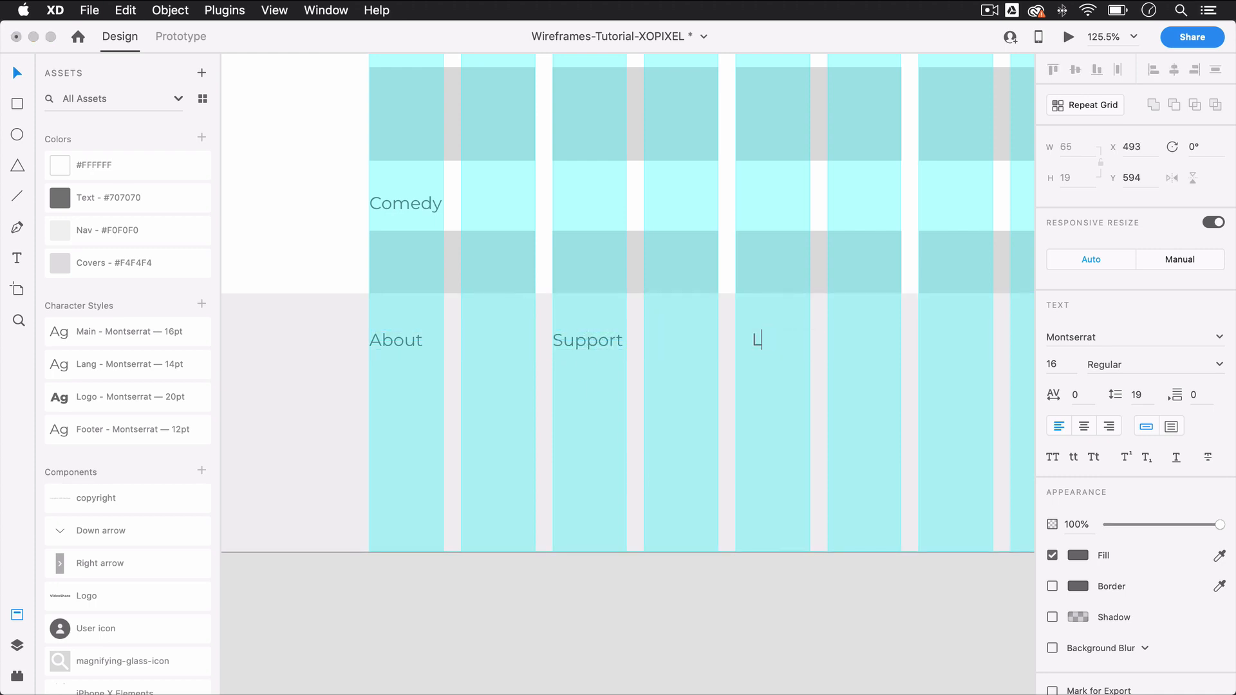
{"action": "left_click", "coordinate": [748, 603]}
{"action": "left_click", "coordinate": [589, 342]}
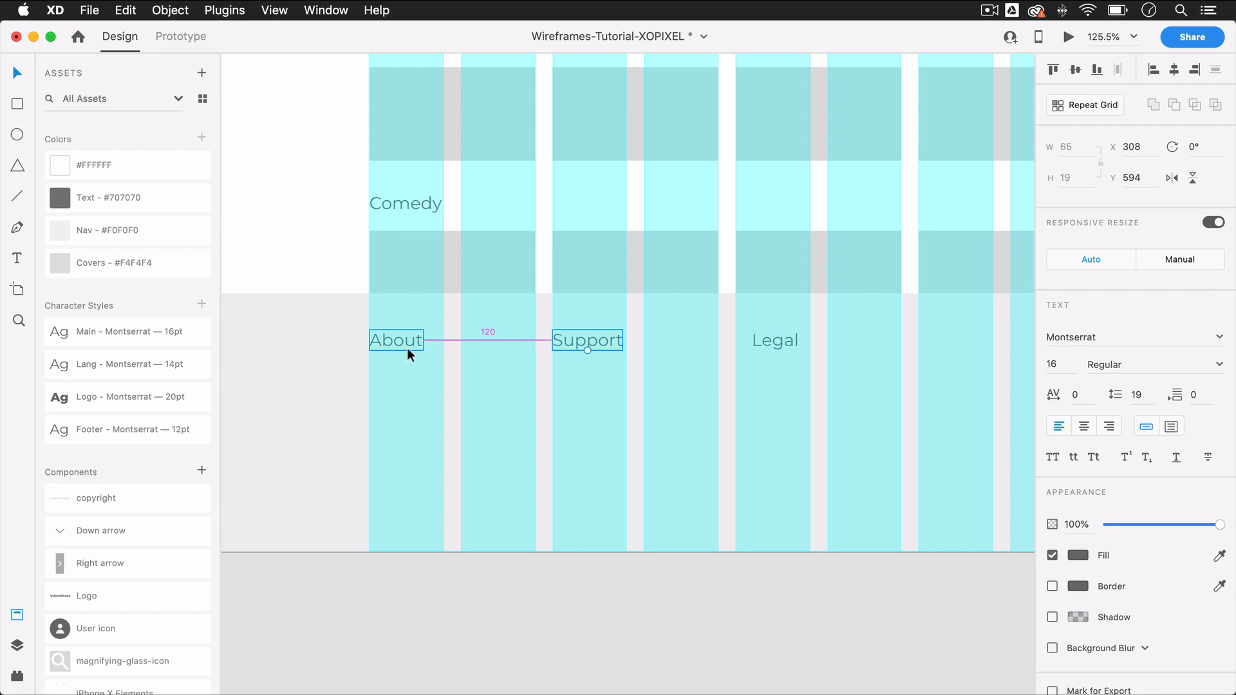
Step: Add the text "About Us" below the About heading at X 138, Y 633 in the Footer - Montserrat 12pt style
{"action": "left_click", "coordinate": [570, 625]}
{"action": "key", "text": "t"}
{"action": "left_click", "coordinate": [370, 383]}
{"action": "key", "text": "Escape"}
{"action": "left_click", "coordinate": [177, 433]}
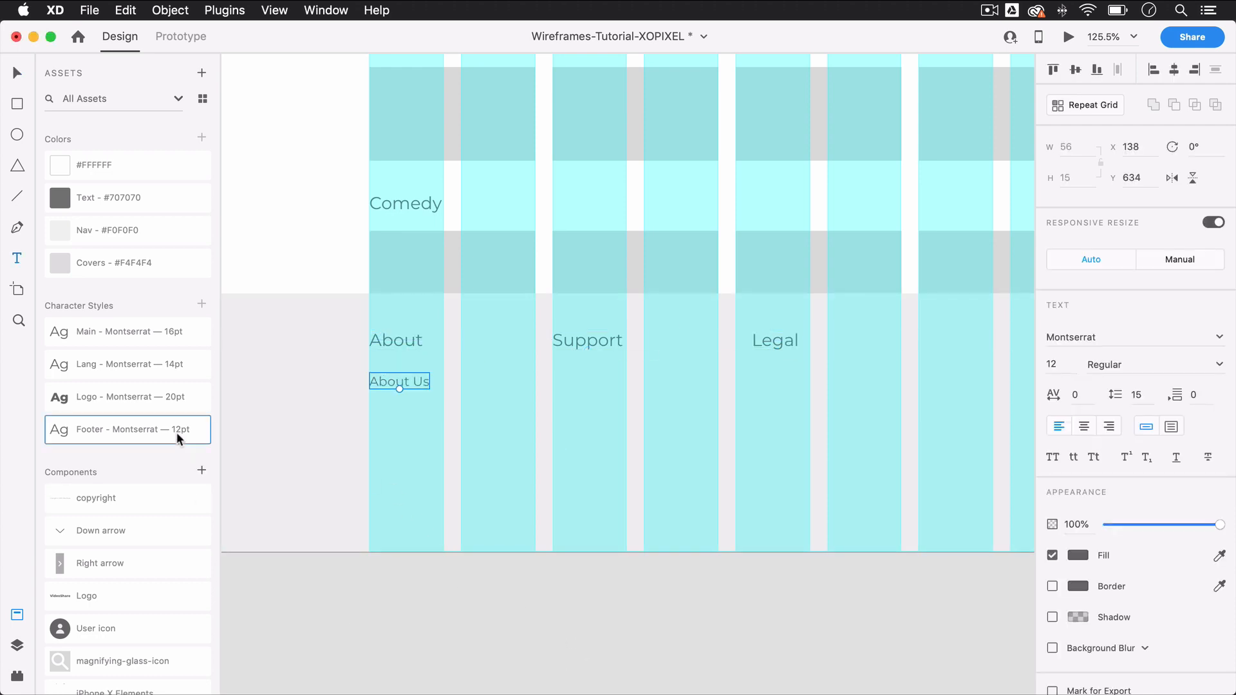
{"action": "key", "text": "v"}
{"action": "key", "text": "Up"}
Step: Repeat the About Us link in two rows under all three headings and change the second About link to "Careers"
{"action": "left_click_drag", "start_coordinate": [421, 375], "coordinate": [800, 409]}
{"action": "double_click", "coordinate": [417, 413]}
{"action": "type", "text": "Careers"}
{"action": "key", "text": "Escape"}
{"action": "left_click", "coordinate": [408, 377]}
Step: Change the two links under the Support heading to "Contact" and "Support"
{"action": "double_click", "coordinate": [594, 381]}
{"action": "type", "text": "Contact"}
{"action": "key", "text": "Escape"}
{"action": "double_click", "coordinate": [585, 414]}
{"action": "type", "text": "Support"}
{"action": "key", "text": "Escape"}
{"action": "left_click", "coordinate": [593, 383]}
Step: Change the two links under the Legal heading to "Privacy Policy" and "Terms & Conditions"
{"action": "double_click", "coordinate": [784, 382]}
{"action": "type", "text": "Privacy Policy"}
{"action": "key", "text": "Escape"}
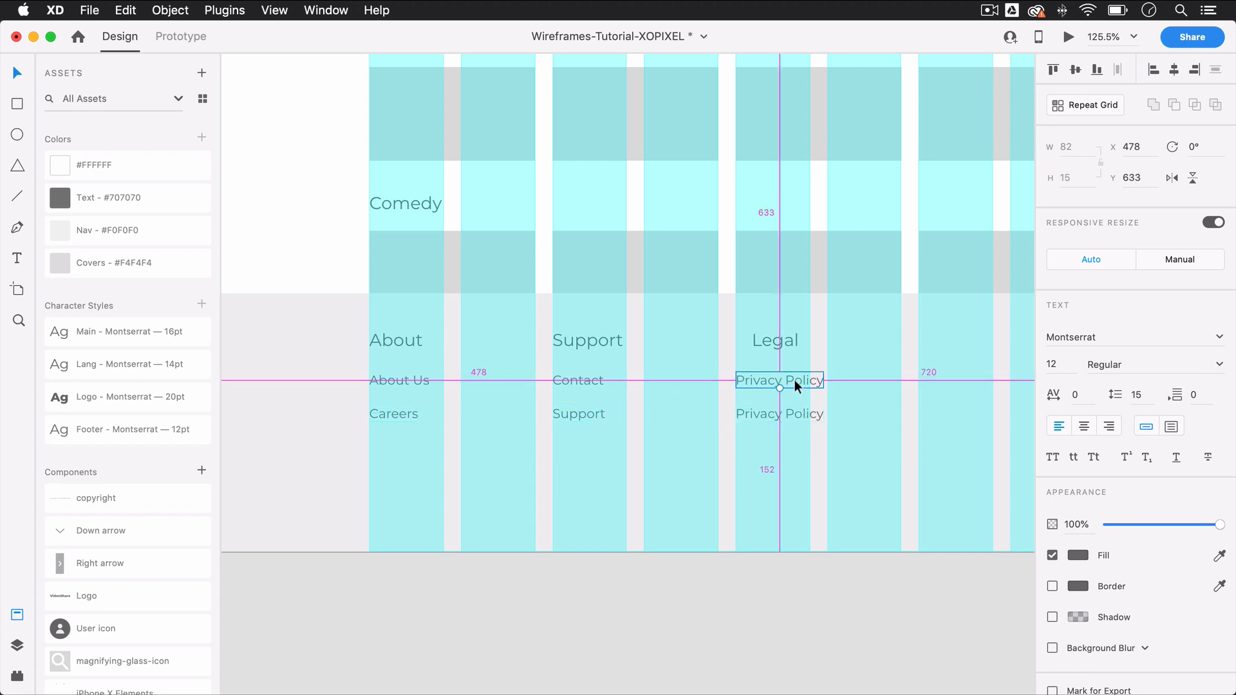
{"action": "double_click", "coordinate": [779, 412]}
{"action": "type", "text": "Terms & Conditions"}
{"action": "left_click", "coordinate": [779, 615]}
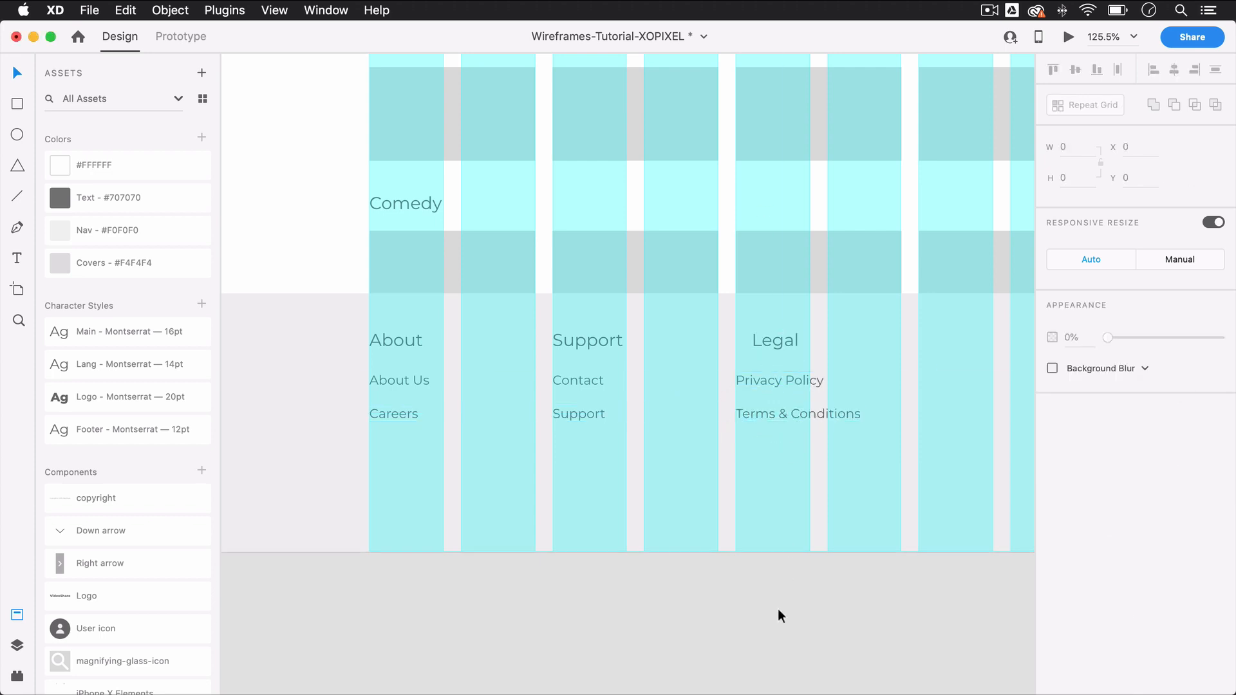
Step: Place the copyright component in the desktop footer, centered horizontally near its bottom edge
{"action": "left_click_drag", "start_coordinate": [95, 497], "coordinate": [750, 479]}
{"action": "key", "text": "super+0"}
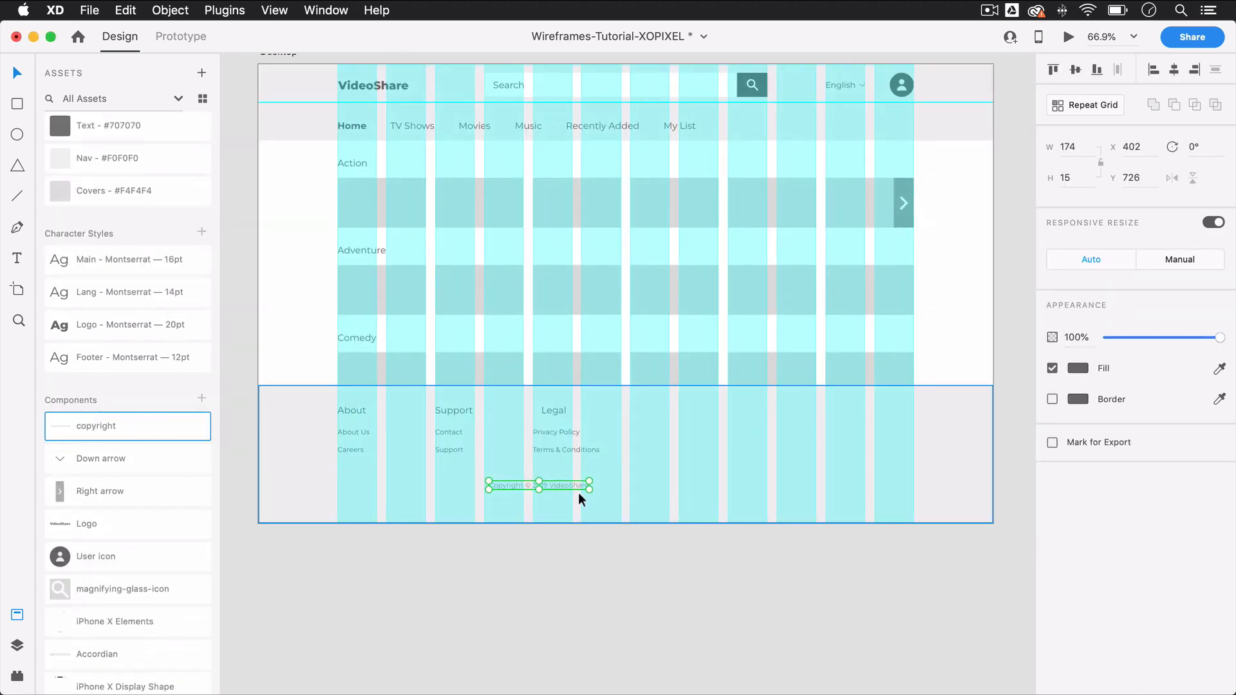
{"action": "left_click_drag", "start_coordinate": [579, 492], "coordinate": [656, 500]}
{"action": "left_click", "coordinate": [698, 632]}
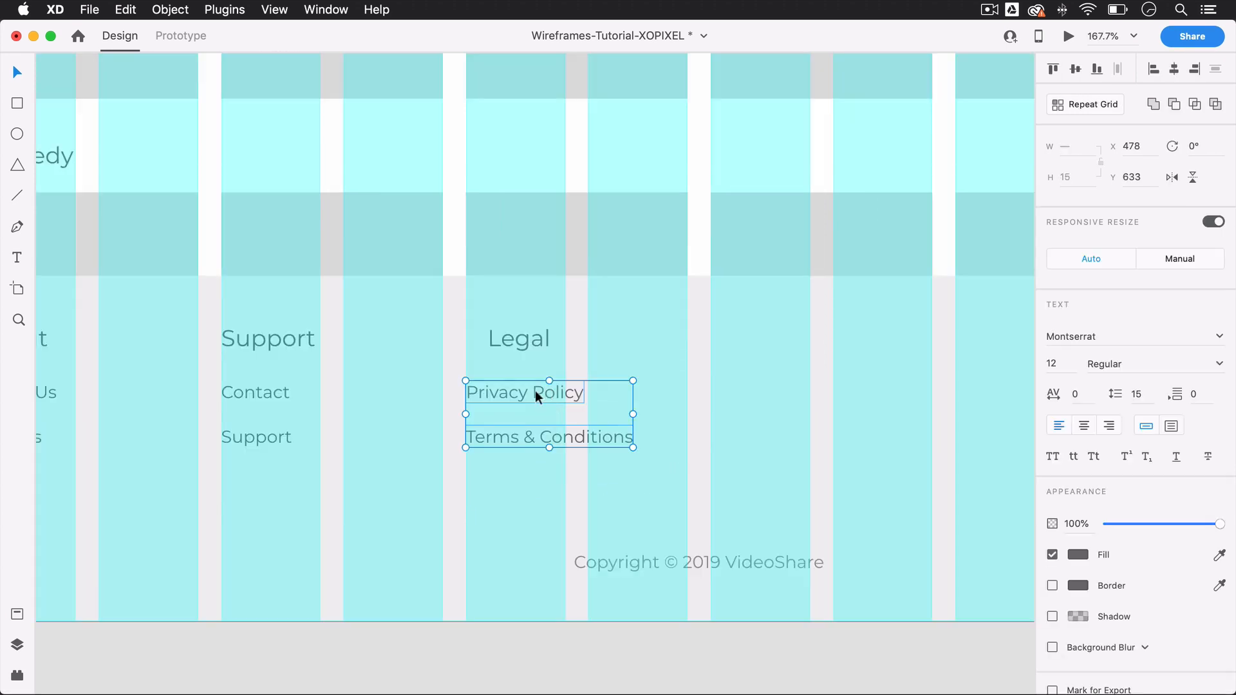
{"action": "left_click_drag", "start_coordinate": [535, 391], "coordinate": [557, 395]}
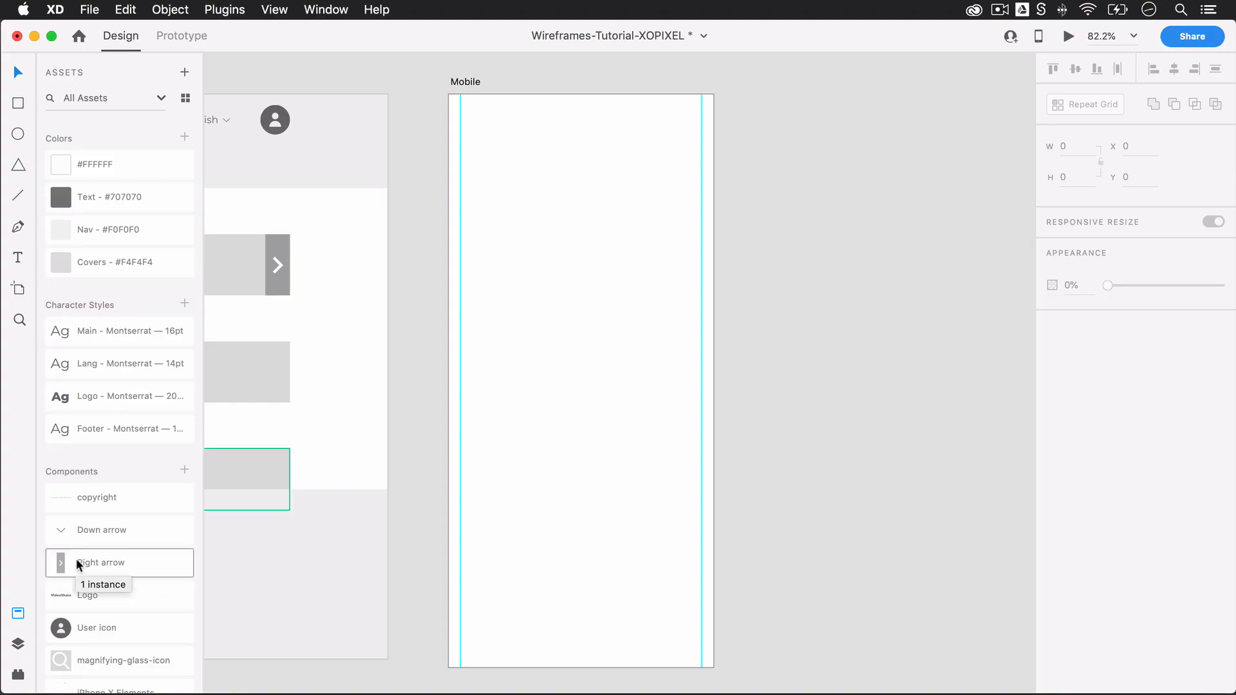
Step: Place the iPhone X Elements component on the Mobile artboard and align it to the artboard's center
{"action": "scroll", "coordinate": [90, 585], "scroll_direction": "down", "scroll_amount": 5}
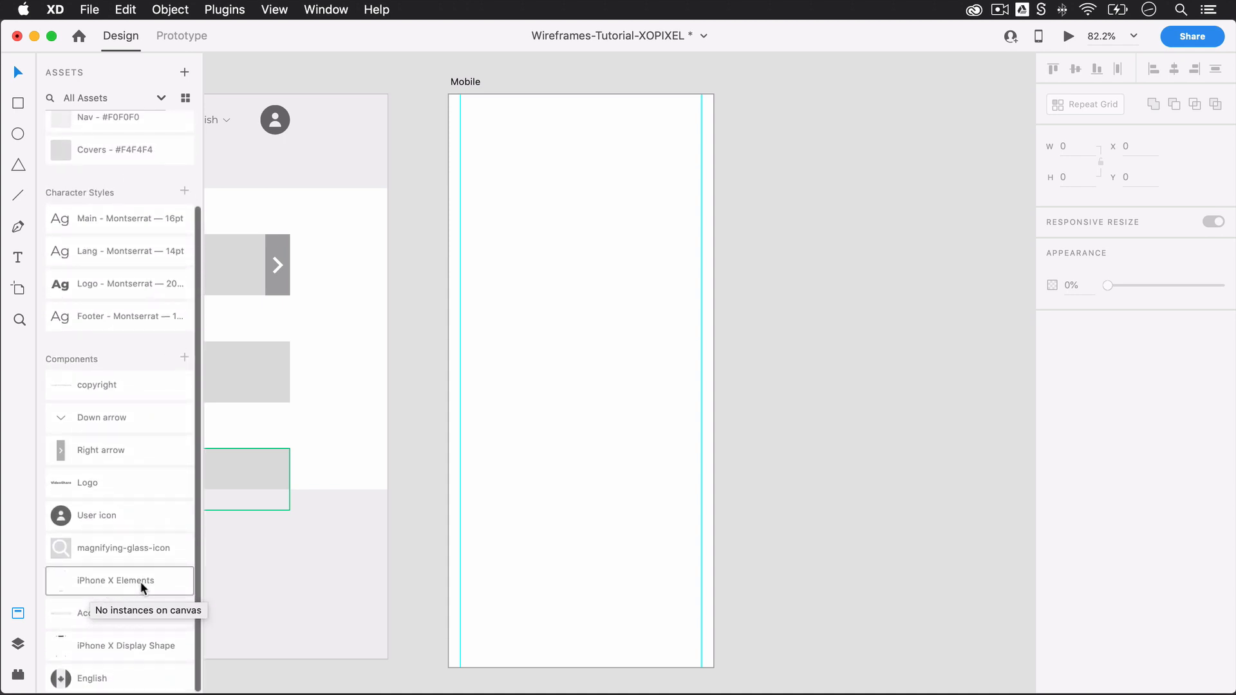
{"action": "left_click_drag", "start_coordinate": [140, 581], "coordinate": [617, 265]}
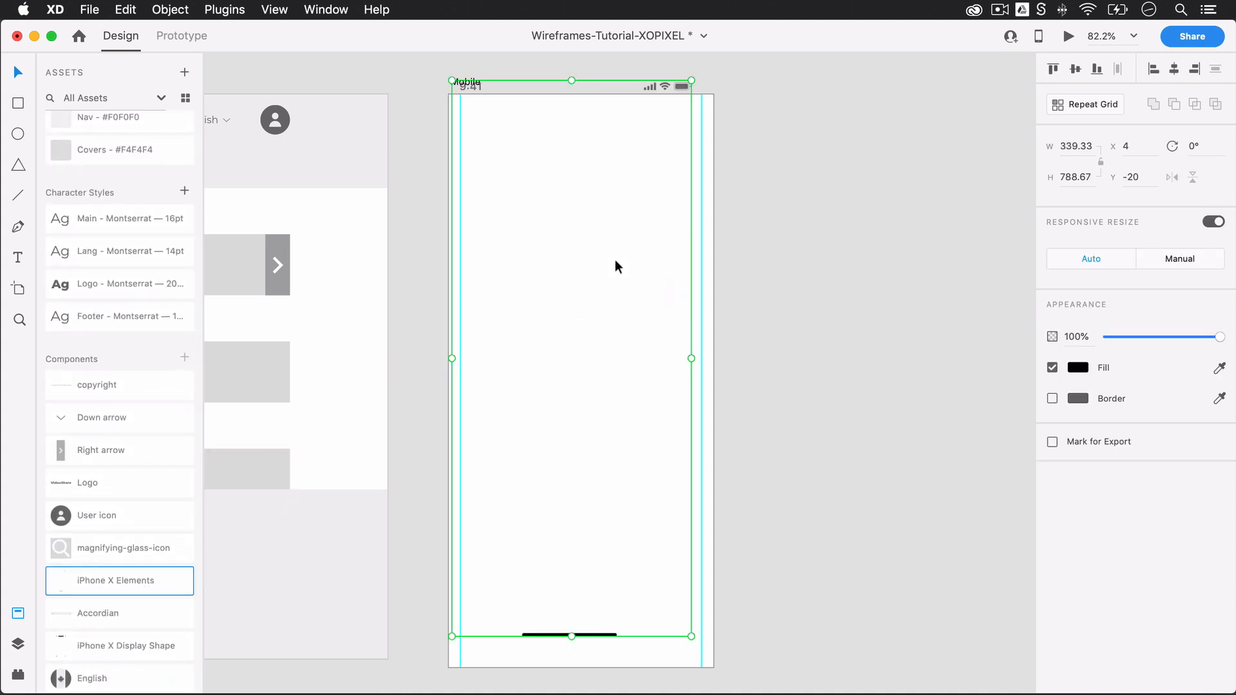
{"action": "left_click", "coordinate": [1075, 70]}
{"action": "left_click", "coordinate": [844, 154]}
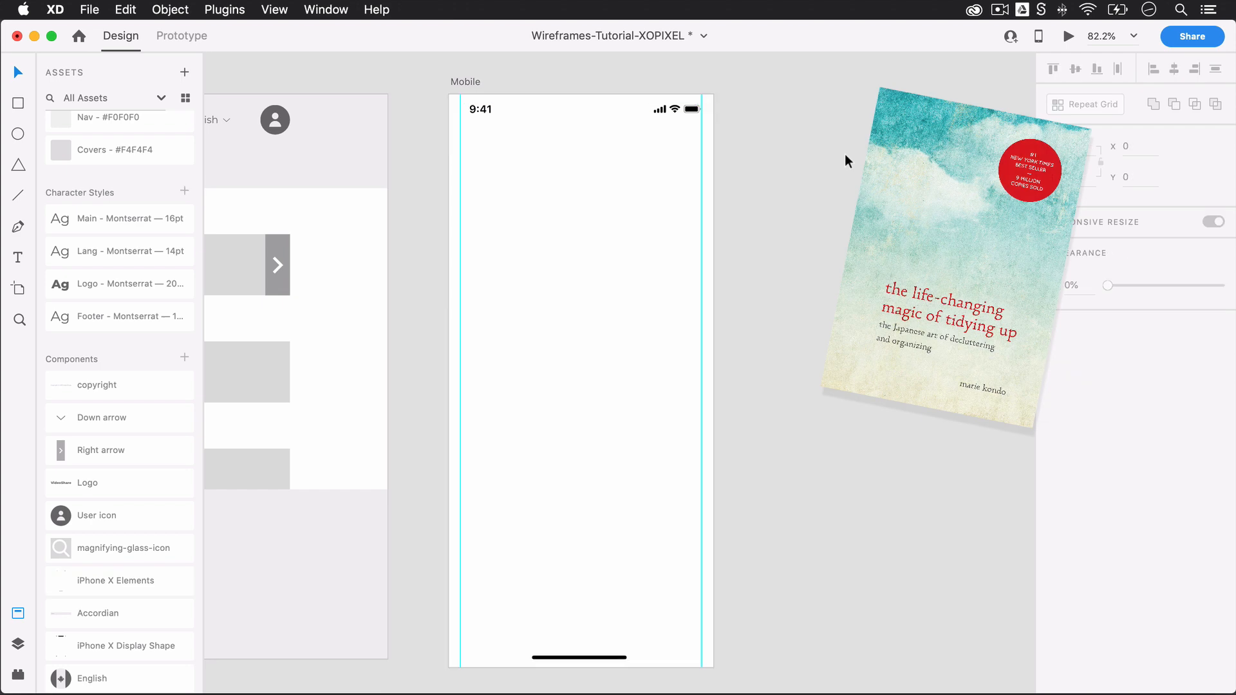
Step: Draw a borderless 375 by 48 rectangle across the top of the Mobile artboard, filled with the Nav - #F0F0F0 color
{"action": "mouse_move", "coordinate": [449, 95]}
{"action": "left_mouse_down"}
{"action": "mouse_move", "coordinate": [612, 165]}
{"action": "mouse_move", "coordinate": [729, 166]}
{"action": "mouse_move", "coordinate": [714, 166]}
{"action": "left_mouse_up"}
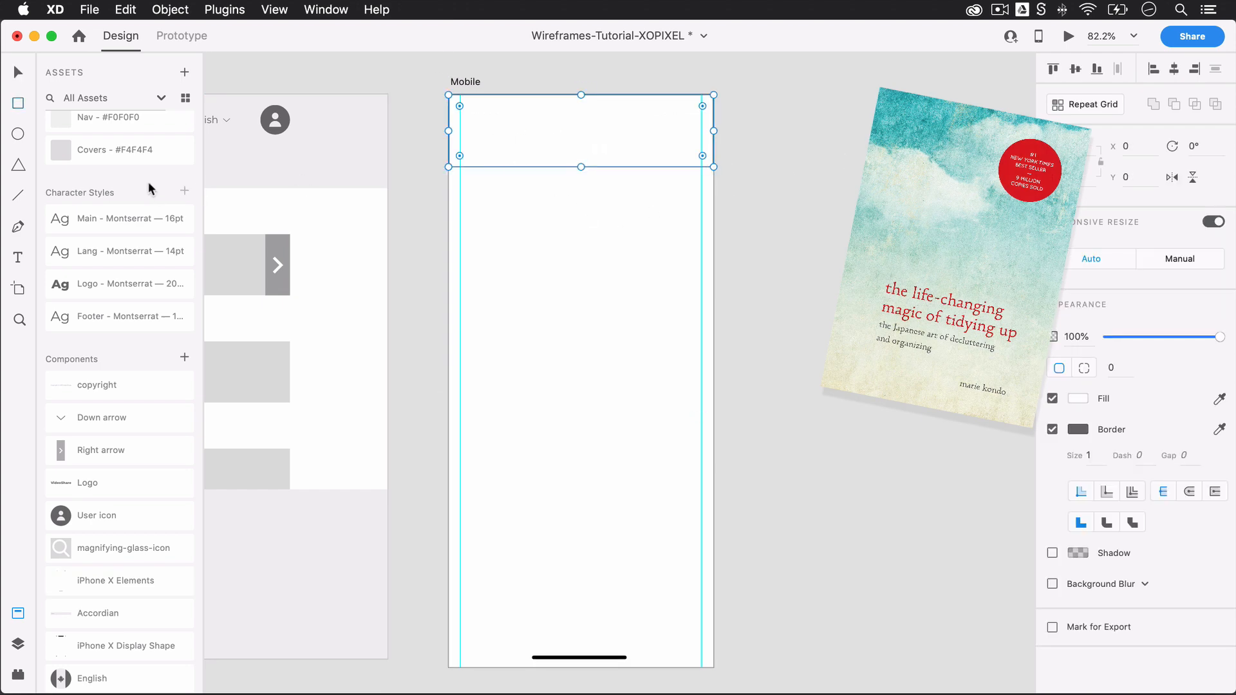
{"action": "left_click", "coordinate": [147, 118]}
{"action": "left_click", "coordinate": [1053, 429]}
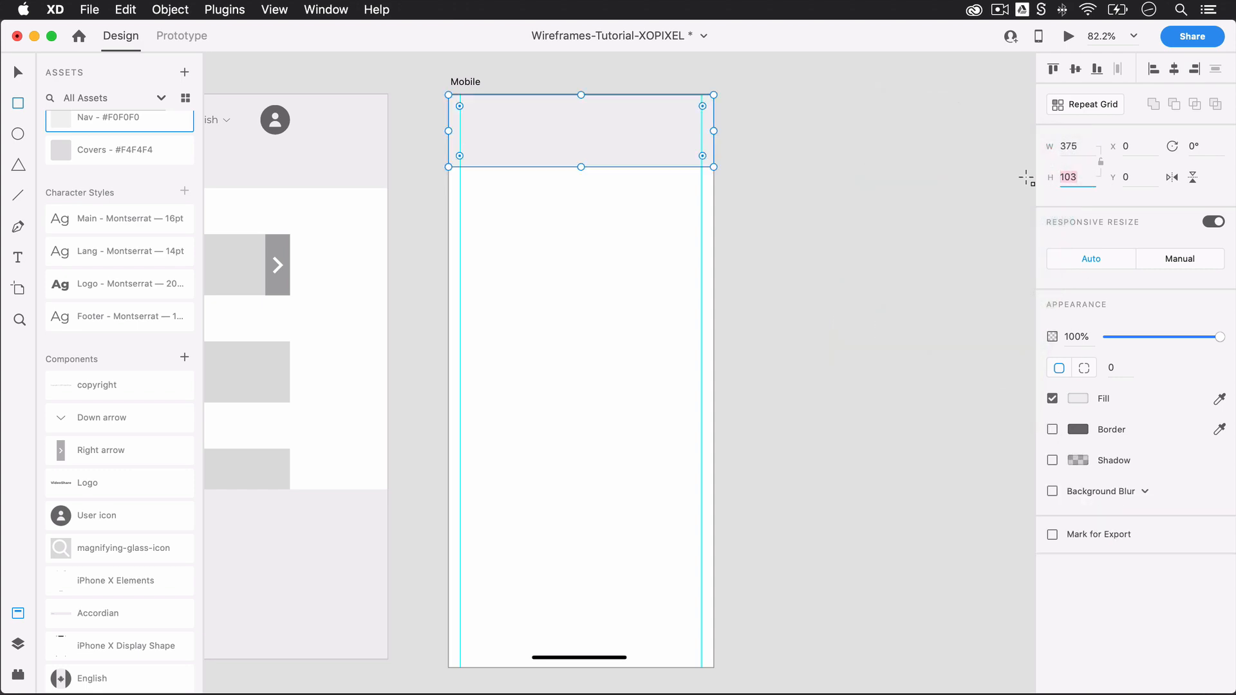
{"action": "type", "text": "48"}
{"action": "key", "text": "Return"}
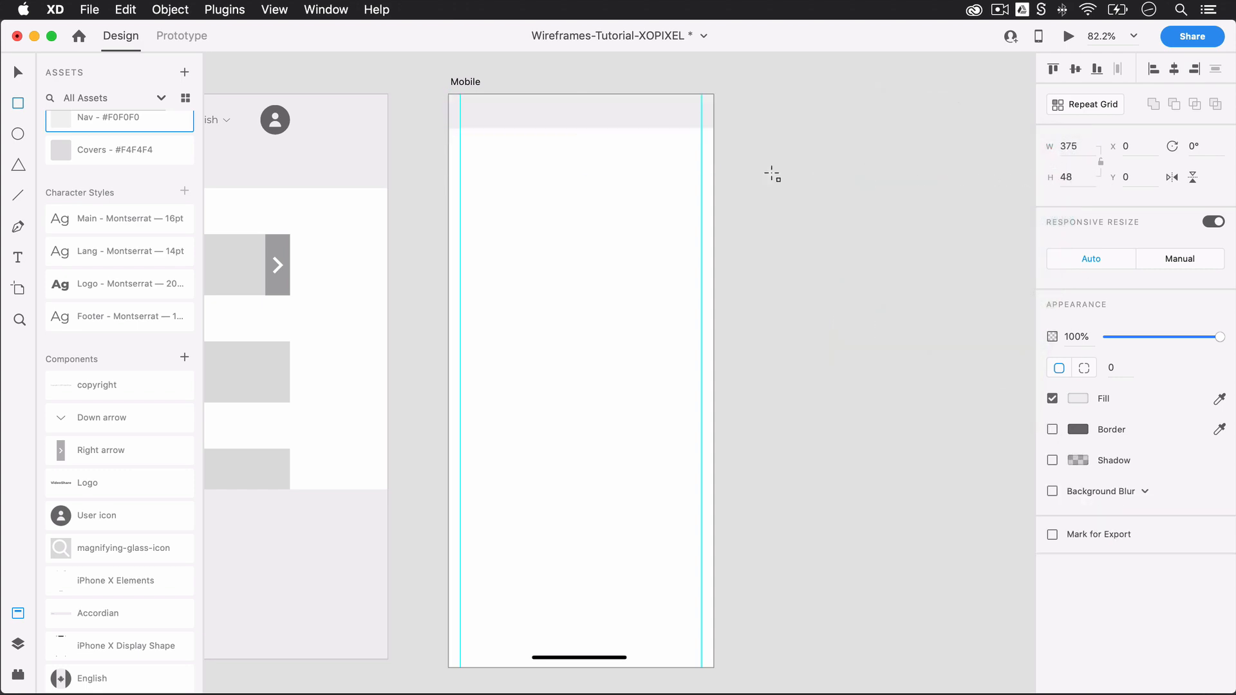
Step: Move the mobile nav rectangle down so it sits directly below the status bar
{"action": "key", "text": "v"}
{"action": "left_click", "coordinate": [654, 127]}
{"action": "left_click_drag", "start_coordinate": [656, 113], "coordinate": [661, 145]}
{"action": "left_click", "coordinate": [792, 140]}
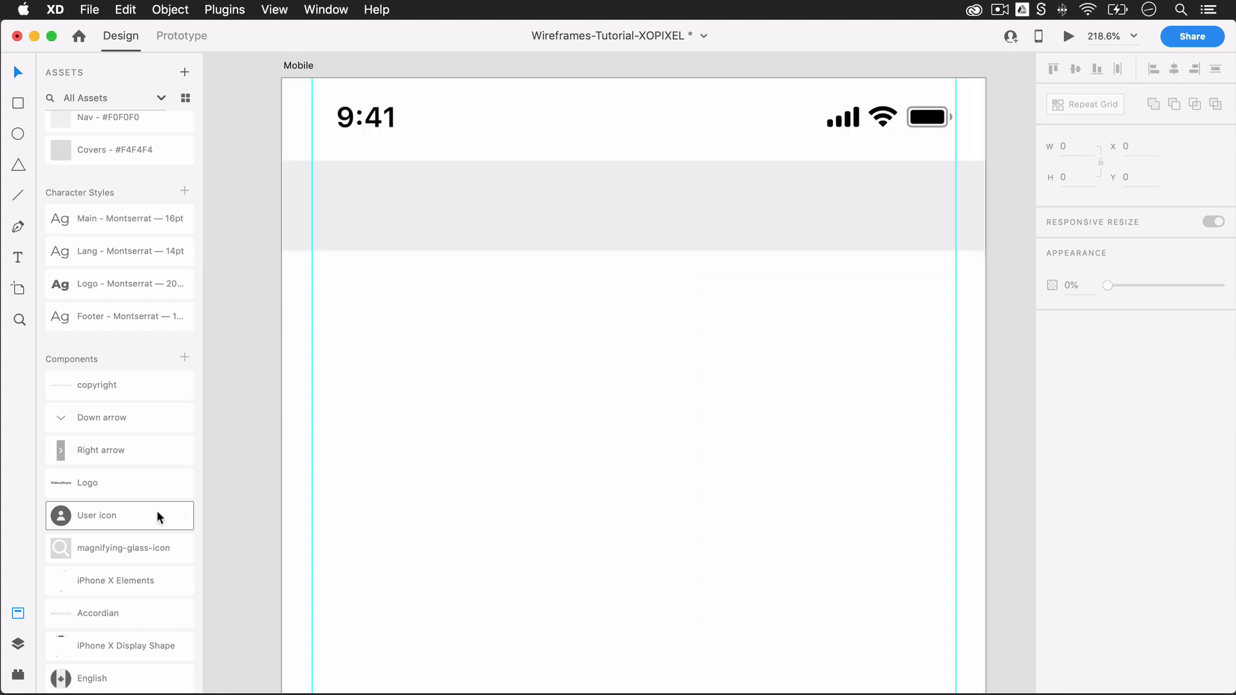
Step: Place the Logo component in the mobile nav bar at X 16, Y 58 with a width of 100
{"action": "left_click_drag", "start_coordinate": [152, 480], "coordinate": [440, 194]}
{"action": "left_click_drag", "start_coordinate": [444, 199], "coordinate": [475, 204]}
{"action": "left_click", "coordinate": [1090, 148]}
{"action": "type", "text": "100"}
{"action": "key", "text": "Return"}
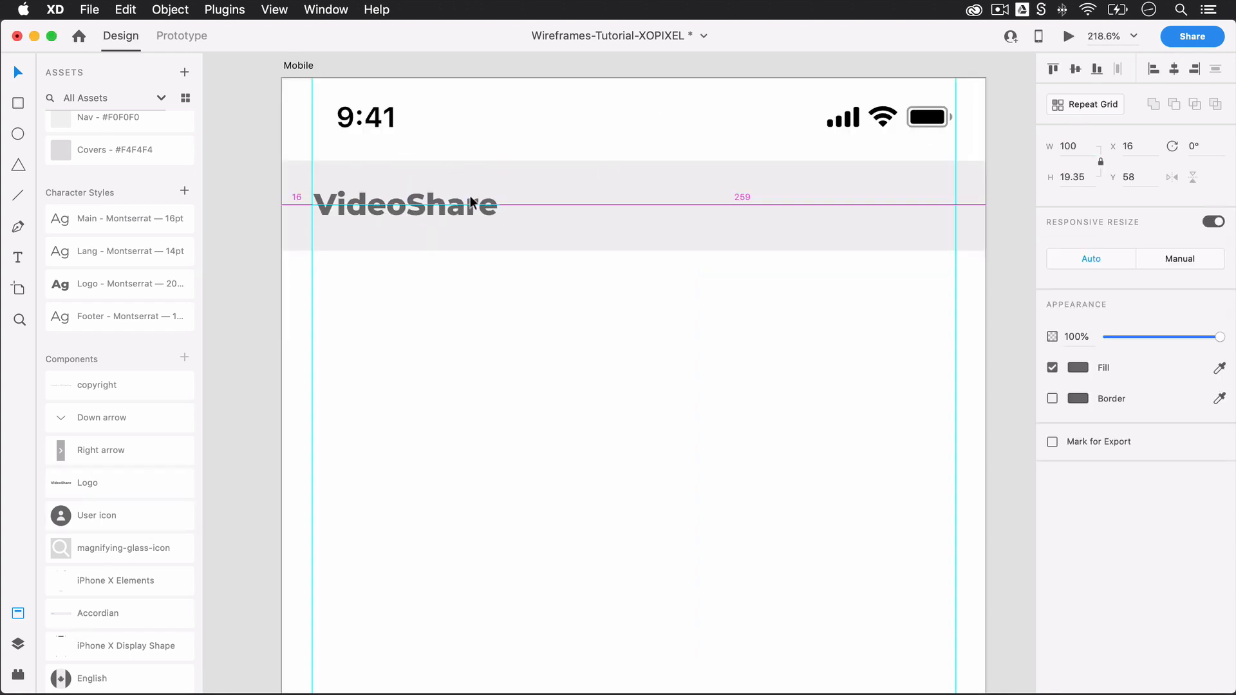
Step: Place the User icon component with responsive resize off, shrink it and move it into the mobile nav bar against the right margin guide
{"action": "left_click_drag", "start_coordinate": [129, 517], "coordinate": [906, 299]}
{"action": "left_click", "coordinate": [1216, 223]}
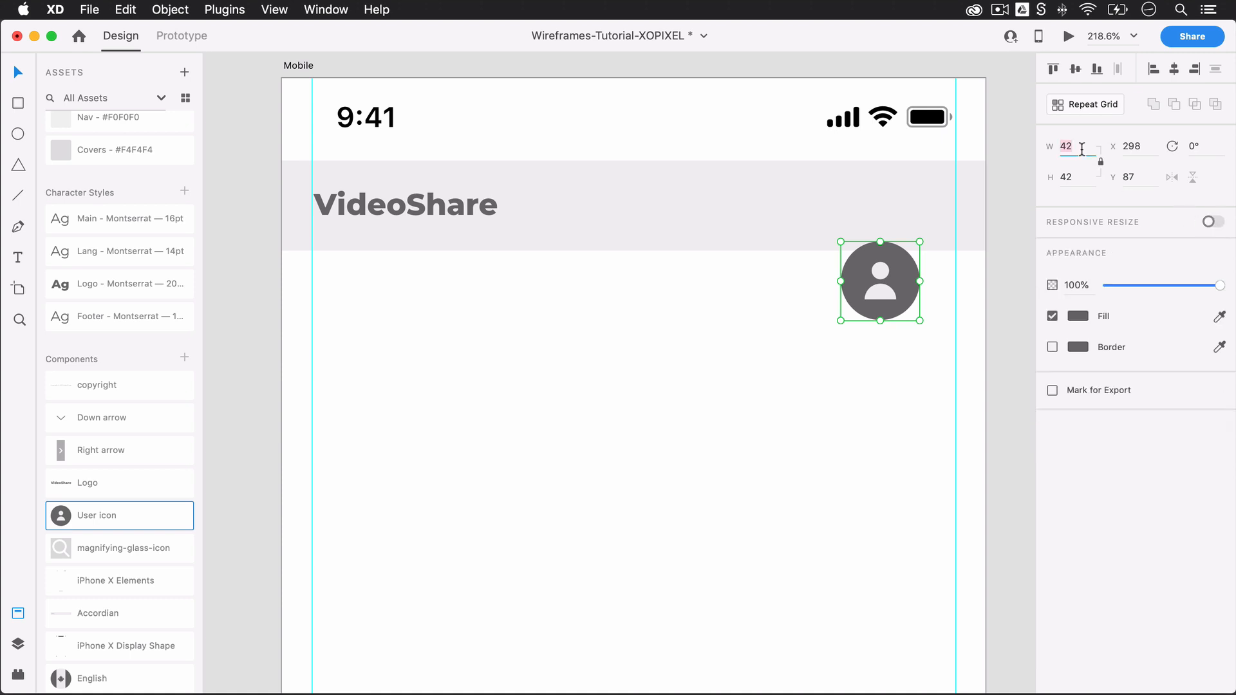
{"action": "key", "text": "Return"}
{"action": "left_click_drag", "start_coordinate": [897, 296], "coordinate": [945, 216]}
{"action": "left_click", "coordinate": [791, 361]}
Step: Place the magnifying-glass-icon component beside the user icon in the mobile nav bar and set its width to 20
{"action": "left_click_drag", "start_coordinate": [133, 544], "coordinate": [852, 214]}
{"action": "left_click", "coordinate": [874, 214]}
{"action": "left_click", "coordinate": [872, 213]}
{"action": "left_click", "coordinate": [1069, 147]}
{"action": "type", "text": "20"}
{"action": "key", "text": "Return"}
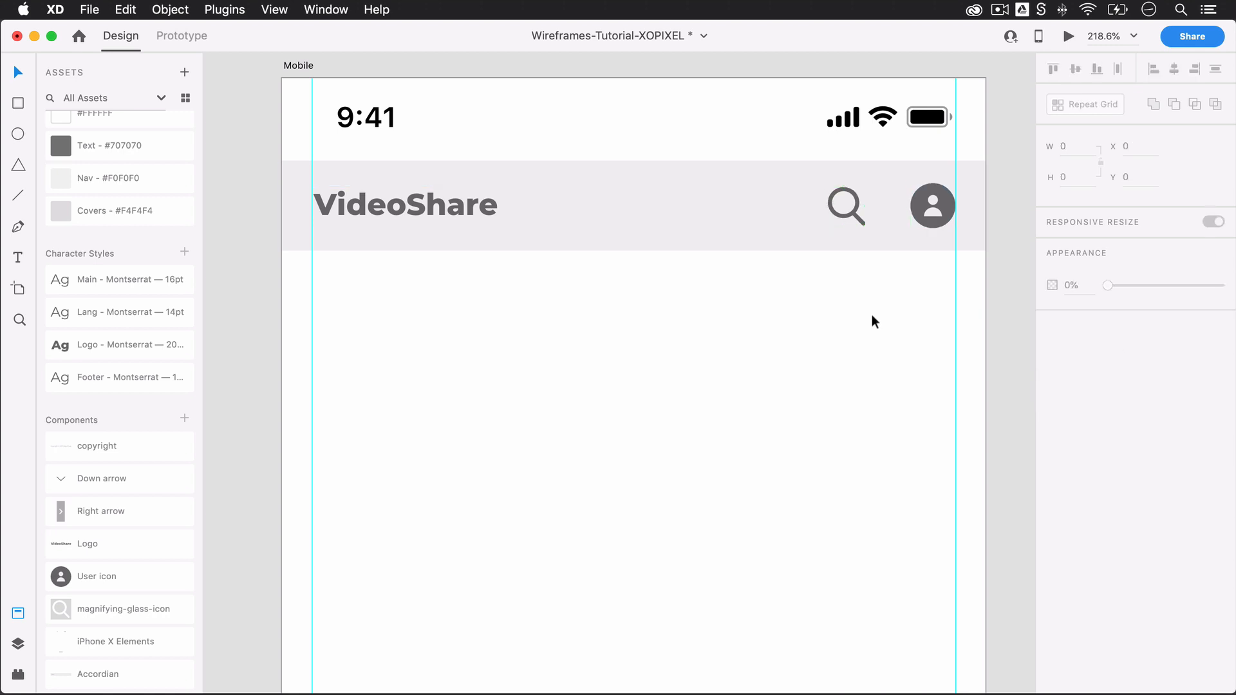
Step: Place the English flag component 24 px before the search icon and align the mobile nav bar's contents to the vertical middle
{"action": "scroll", "coordinate": [116, 644], "scroll_direction": "down", "scroll_amount": 2}
{"action": "left_click_drag", "start_coordinate": [114, 678], "coordinate": [777, 216]}
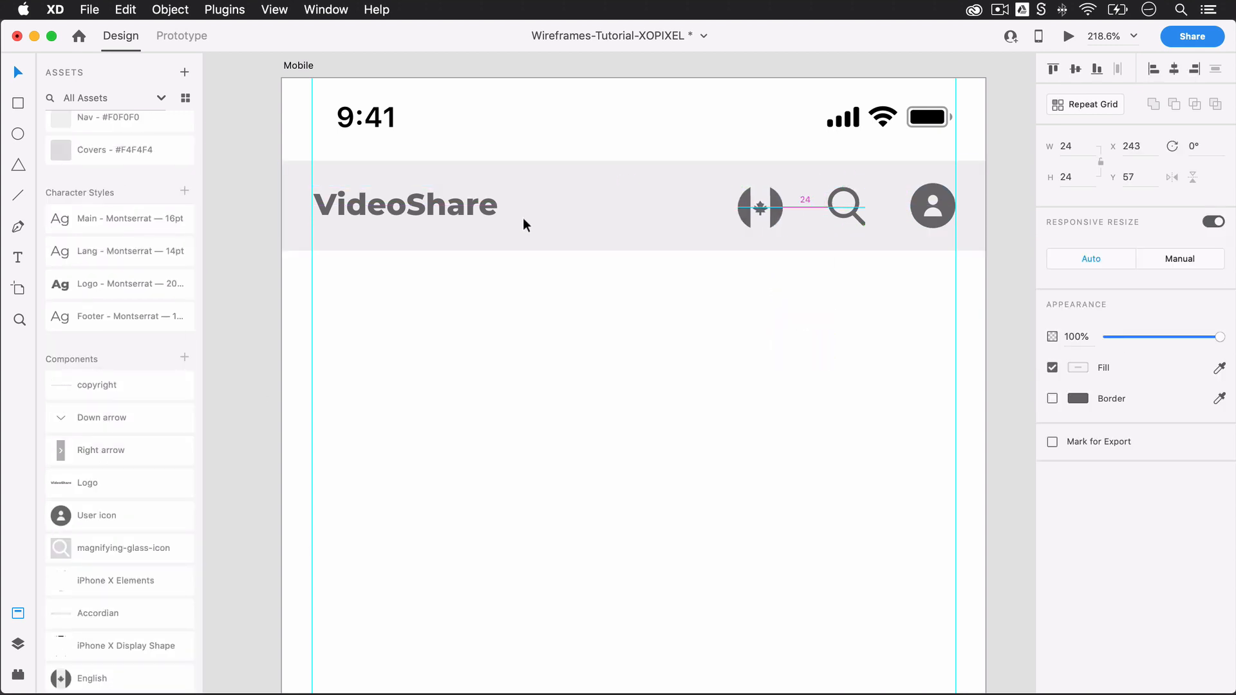
{"action": "left_click", "coordinate": [529, 203]}
{"action": "left_click", "coordinate": [1075, 69]}
{"action": "left_click", "coordinate": [841, 438]}
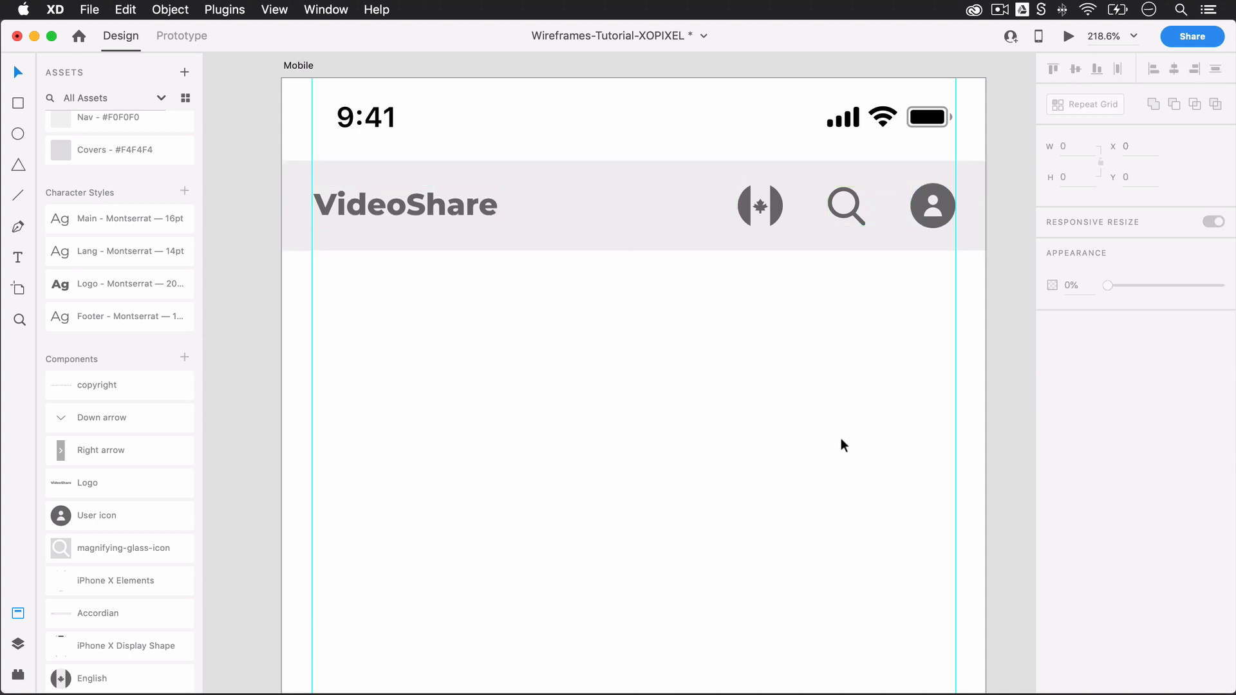
Step: Duplicate the mobile nav rectangle directly below itself, set its height to 40 and fill it with the Text - #707070 color
{"action": "left_click", "coordinate": [582, 245]}
{"action": "left_click_drag", "start_coordinate": [600, 209], "coordinate": [527, 311], "text": "alt"}
{"action": "left_click", "coordinate": [1066, 178]}
{"action": "type", "text": "40"}
{"action": "key", "text": "Return"}
{"action": "scroll", "coordinate": [166, 164], "scroll_direction": "up", "scroll_amount": 3}
{"action": "left_click", "coordinate": [155, 167]}
{"action": "left_click", "coordinate": [555, 384]}
Step: Copy the TV Shows, Movies and Music labels from the Desktop artboard into the dark mobile bar and color them #FFFFFF
{"action": "scroll", "coordinate": [555, 385], "scroll_direction": "down", "scroll_amount": 5}
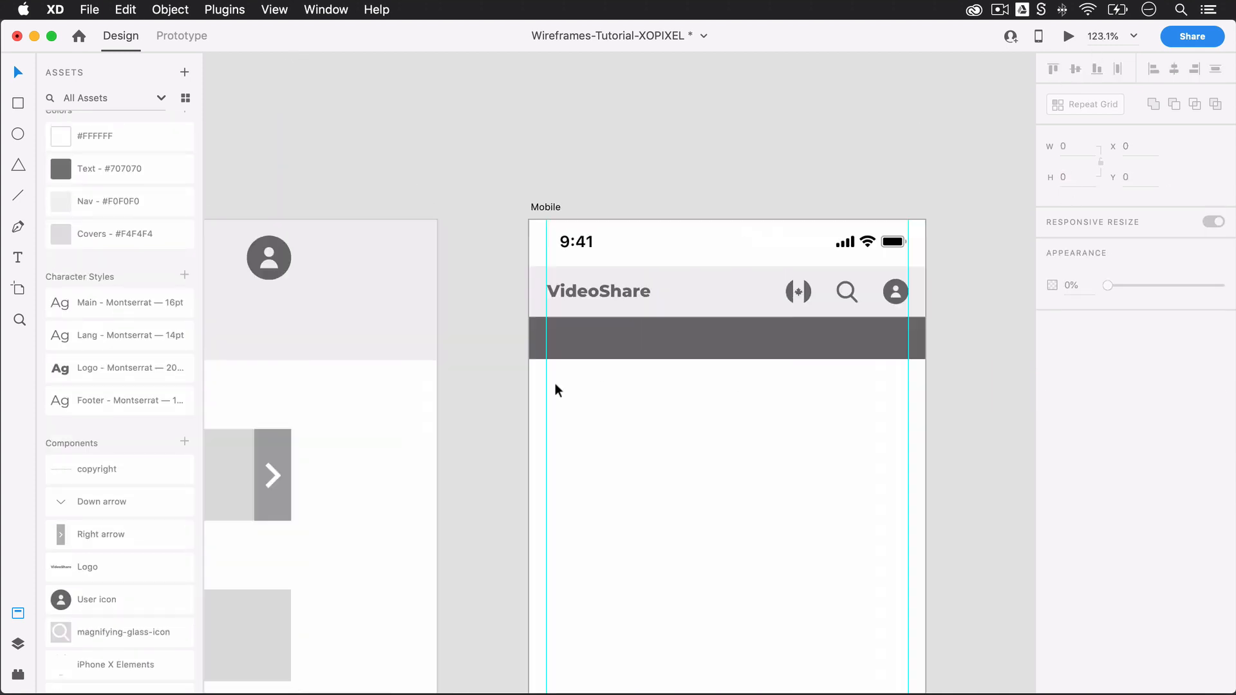
{"action": "scroll", "coordinate": [555, 384], "scroll_direction": "down", "scroll_amount": 5}
{"action": "scroll", "coordinate": [576, 442], "scroll_direction": "left", "scroll_amount": 8}
{"action": "left_click", "coordinate": [381, 314]}
{"action": "left_click", "coordinate": [445, 315], "text": "shift"}
{"action": "left_click", "coordinate": [506, 315], "text": "shift"}
{"action": "left_click_drag", "start_coordinate": [508, 314], "coordinate": [883, 270]}
{"action": "left_click", "coordinate": [120, 137]}
{"action": "scroll", "coordinate": [883, 294], "scroll_direction": "up", "scroll_amount": 5}
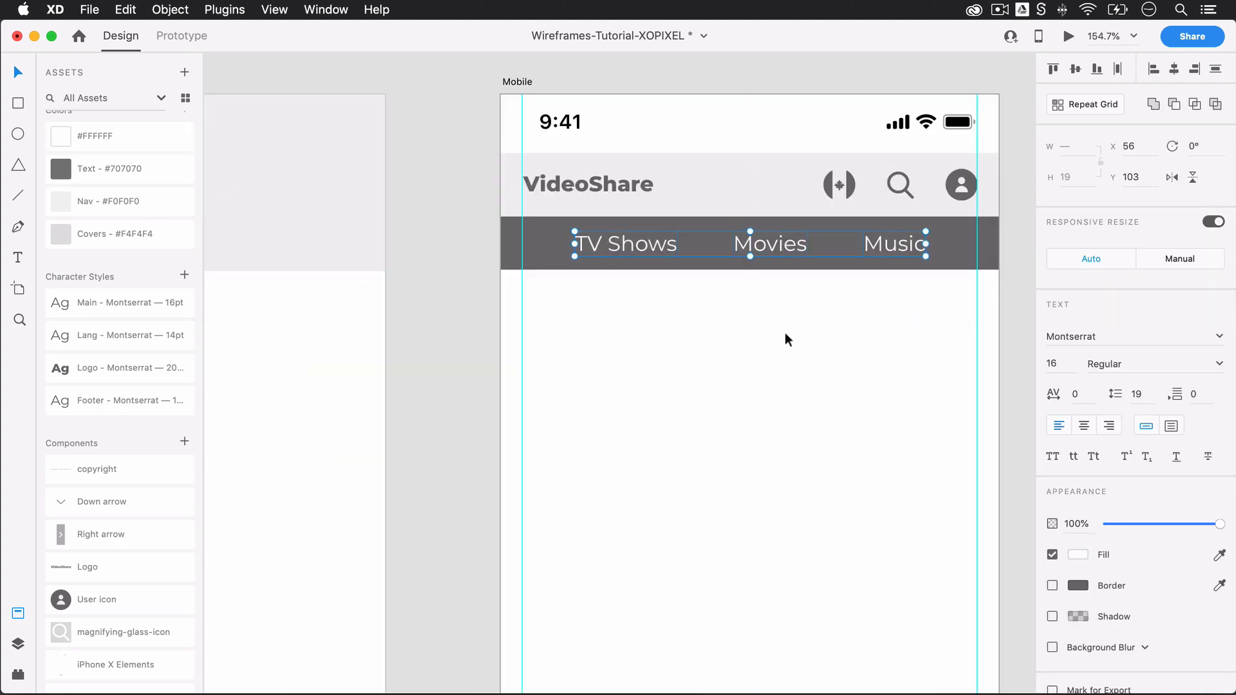
Step: Copy the Action, Adventure and Comedy labels with their cover rows to the Mobile artboard at X 16, below the dark bar
{"action": "scroll", "coordinate": [787, 340], "scroll_direction": "down", "scroll_amount": 5}
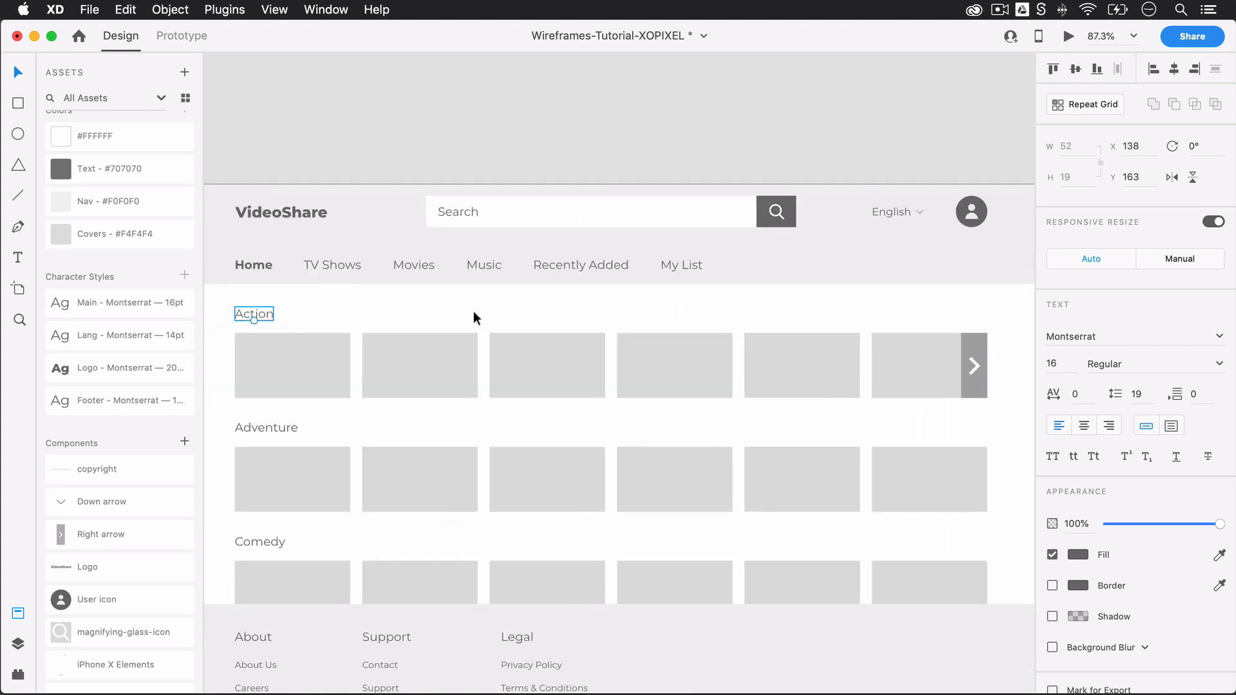
{"action": "left_click_drag", "start_coordinate": [473, 315], "coordinate": [264, 480]}
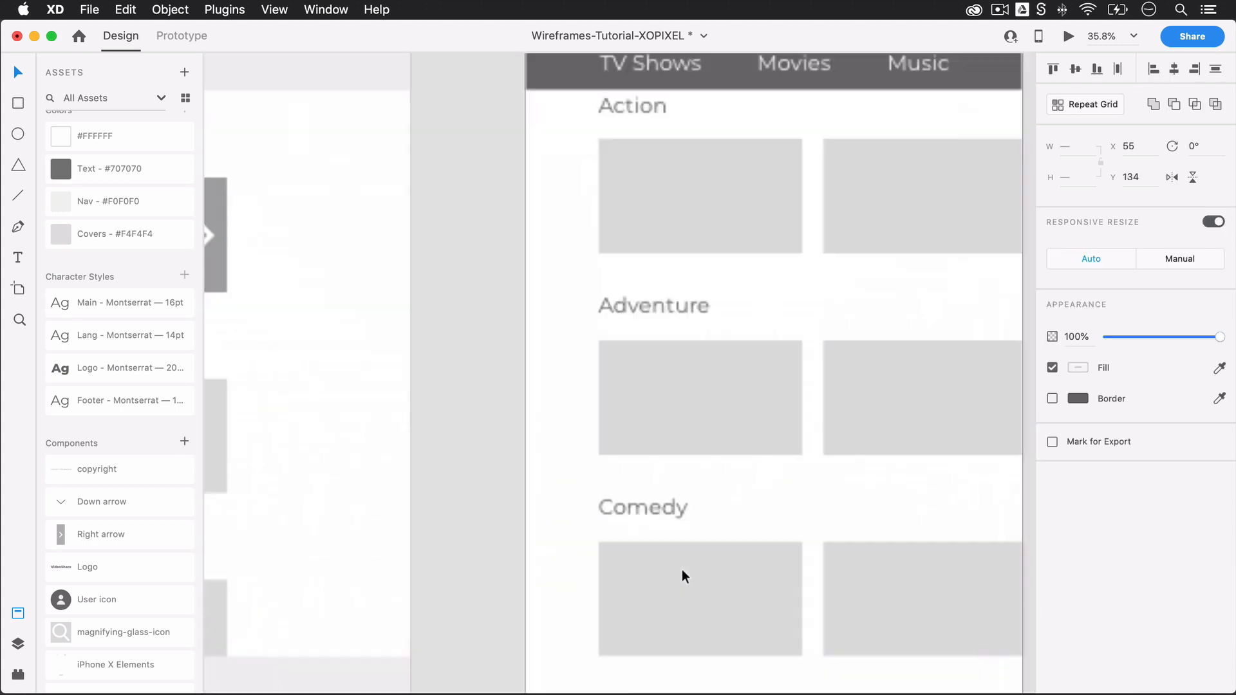
{"action": "scroll", "coordinate": [682, 569], "scroll_direction": "up", "scroll_amount": 3}
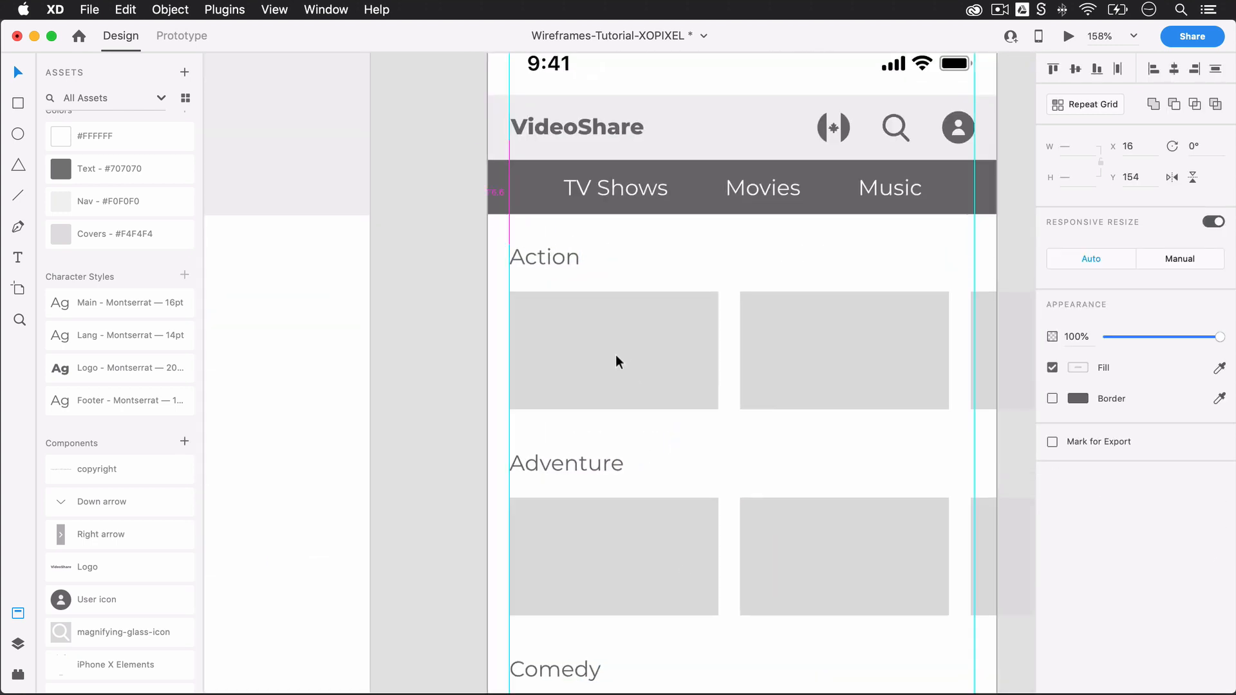
{"action": "left_click_drag", "start_coordinate": [616, 354], "coordinate": [616, 358]}
{"action": "key", "text": "Up"}
{"action": "key", "text": "Up"}
{"action": "key", "text": "Up"}
{"action": "key", "text": "Up"}
{"action": "key", "text": "Up"}
{"action": "key", "text": "Up"}
{"action": "key", "text": "Up"}
{"action": "key", "text": "Up"}
{"action": "key", "text": "Up"}
{"action": "left_click", "coordinate": [475, 351]}
Step: Move the mobile Adventure label and covers up to Y 287 and the Comedy label and covers up to Y 424
{"action": "scroll", "coordinate": [475, 351], "scroll_direction": "down", "scroll_amount": 5}
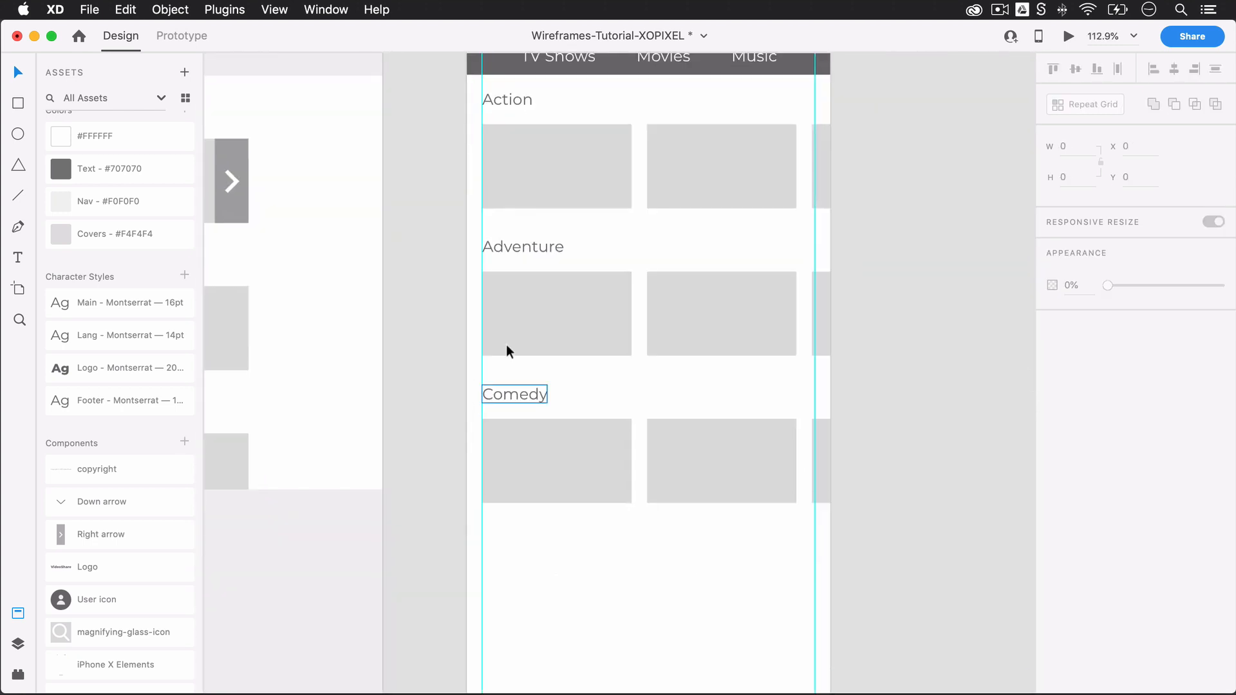
{"action": "scroll", "coordinate": [428, 389], "scroll_direction": "down", "scroll_amount": 5}
{"action": "scroll", "coordinate": [491, 339], "scroll_direction": "up", "scroll_amount": 5}
{"action": "key", "text": "Up"}
{"action": "key", "text": "Up"}
{"action": "key", "text": "Up"}
{"action": "key", "text": "Up"}
{"action": "key", "text": "Up"}
{"action": "key", "text": "Up"}
{"action": "key", "text": "Up"}
{"action": "key", "text": "Up"}
{"action": "key", "text": "Up"}
{"action": "key", "text": "Up"}
{"action": "key", "text": "Up"}
{"action": "key", "text": "Up"}
{"action": "key", "text": "Up"}
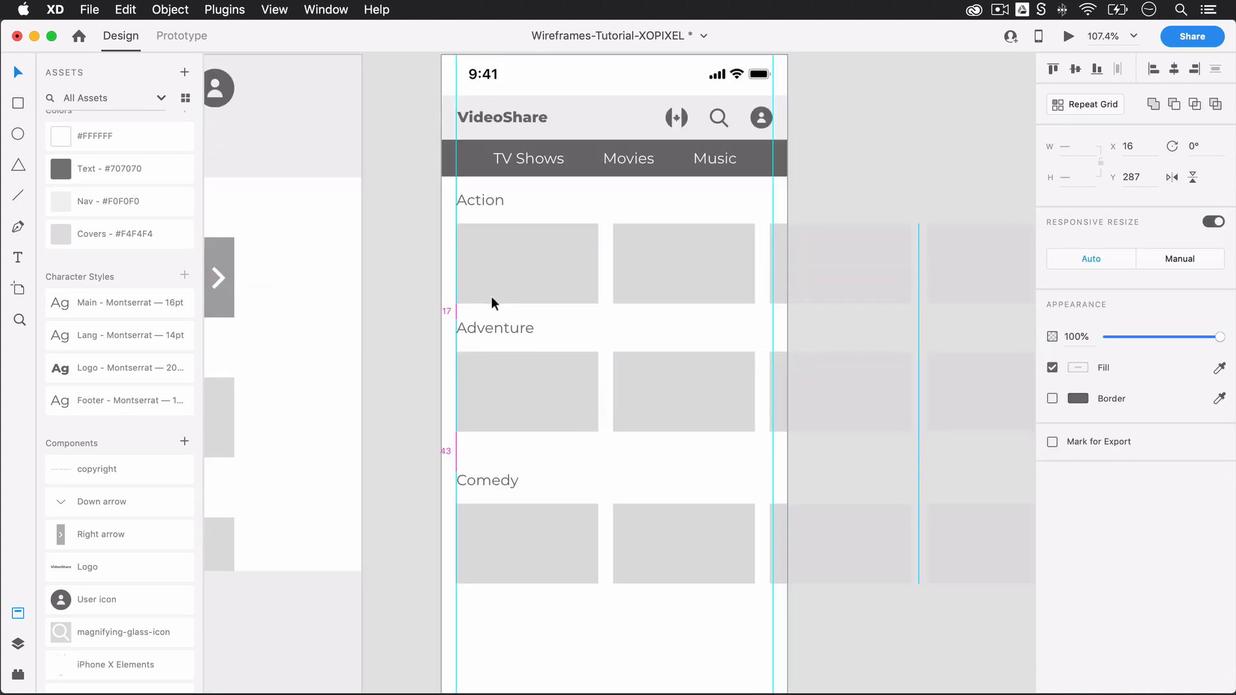
{"action": "left_click_drag", "start_coordinate": [476, 511], "coordinate": [477, 486]}
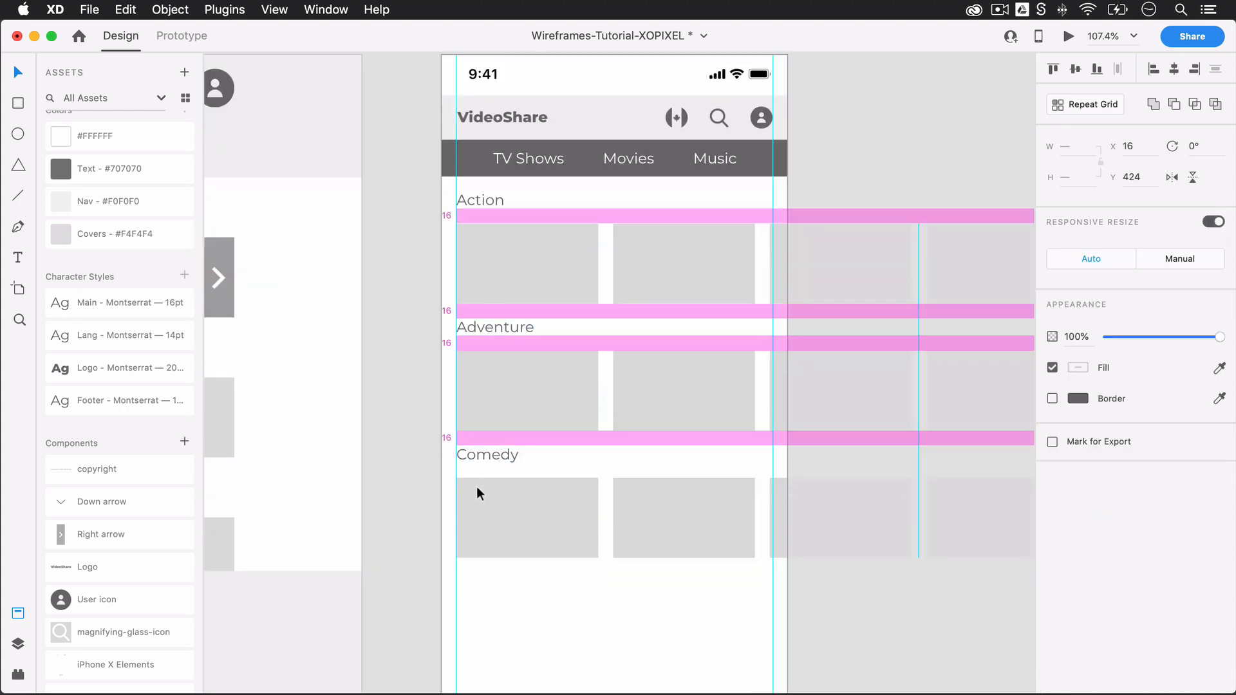
{"action": "left_click", "coordinate": [498, 613]}
Step: Duplicate the mobile Comedy label and cover row below at Y 562 and change the new label to "Documentary"
{"action": "scroll", "coordinate": [498, 612], "scroll_direction": "down", "scroll_amount": 5}
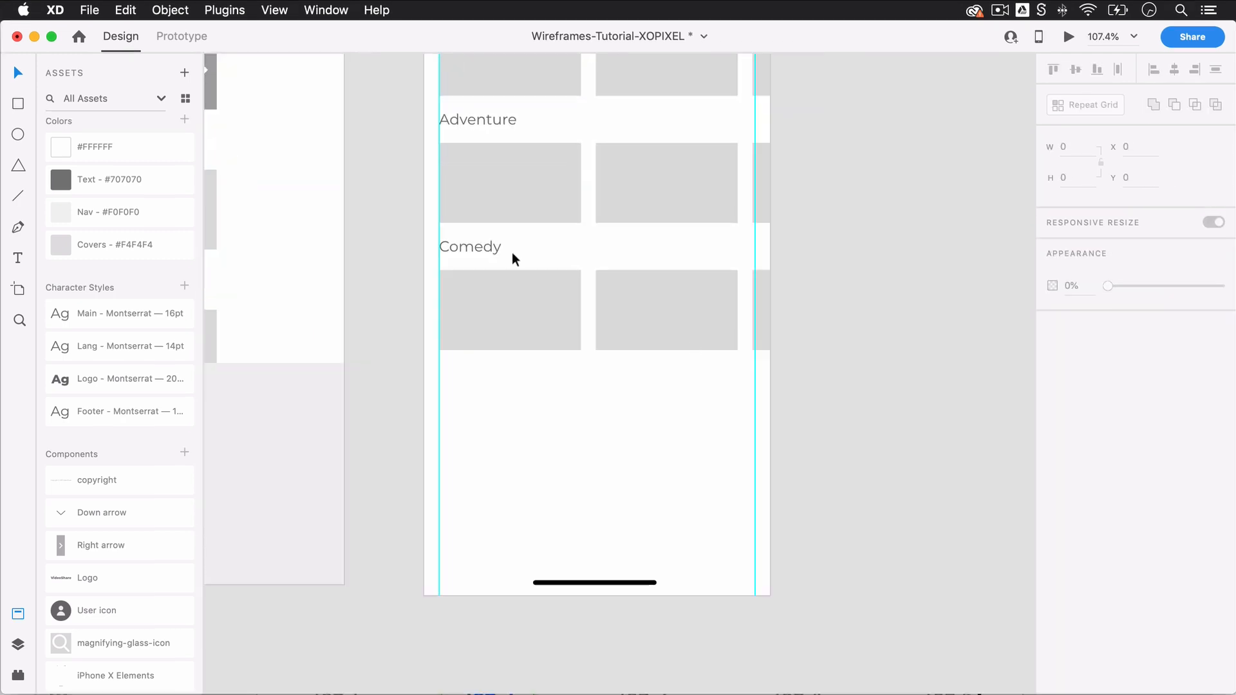
{"action": "left_click", "coordinate": [494, 249]}
{"action": "left_click", "coordinate": [514, 292], "text": "shift"}
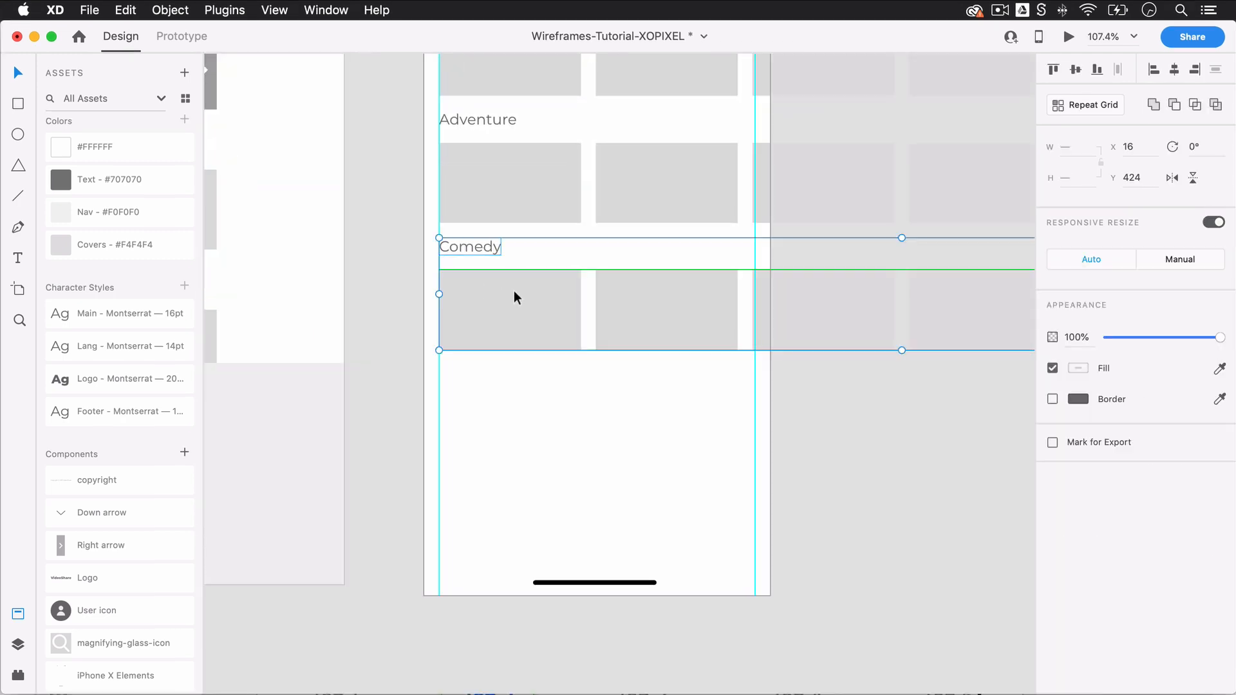
{"action": "left_click_drag", "start_coordinate": [513, 292], "coordinate": [508, 418]}
{"action": "double_click", "coordinate": [463, 377]}
{"action": "type", "text": "Documentary"}
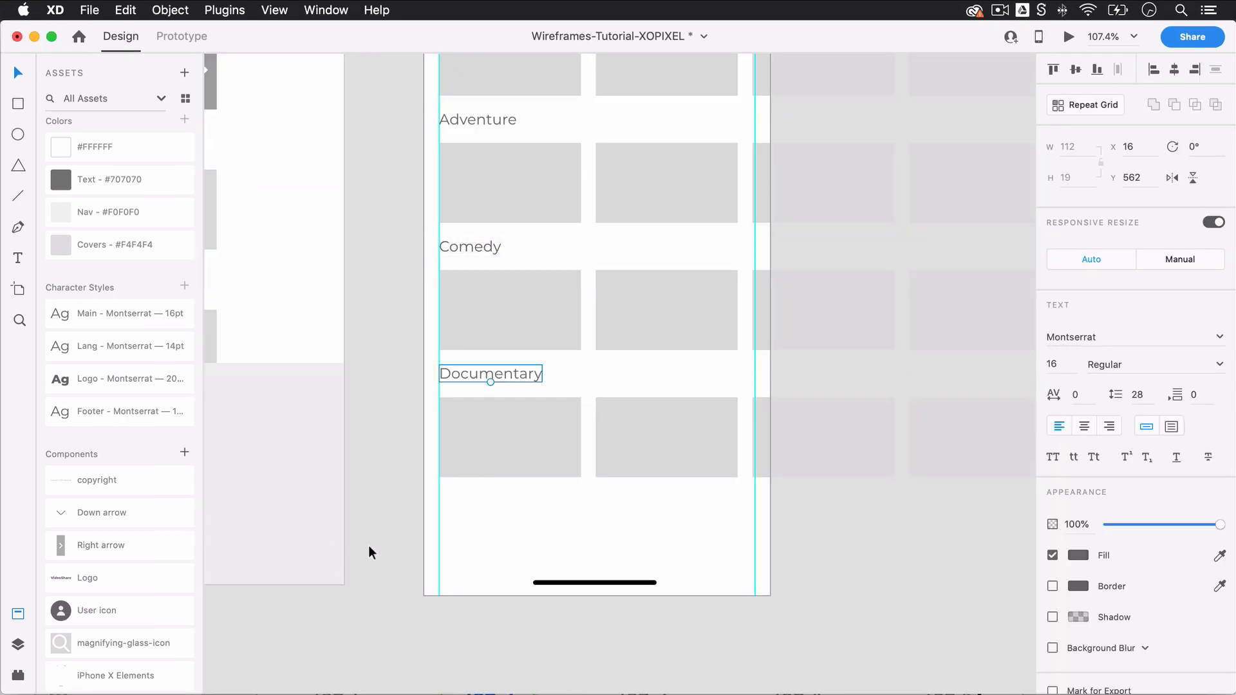
{"action": "left_click", "coordinate": [620, 643]}
Step: Place the tab bar component with Home, Recent and My List across the bottom of the Mobile artboard
{"action": "scroll", "coordinate": [119, 644], "scroll_direction": "down", "scroll_amount": 3}
{"action": "left_click_drag", "start_coordinate": [90, 678], "coordinate": [682, 550]}
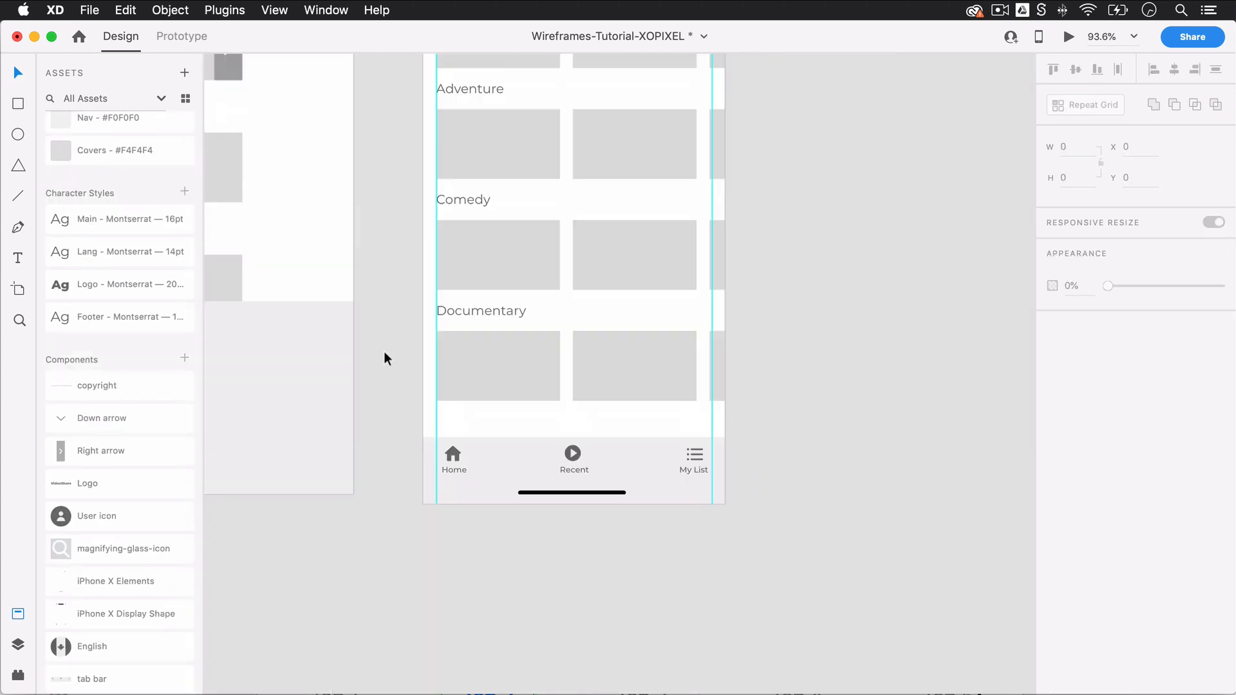
{"action": "scroll", "coordinate": [386, 361], "scroll_direction": "up", "scroll_amount": 3}
{"action": "scroll", "coordinate": [552, 569], "scroll_direction": "up", "scroll_amount": 5}
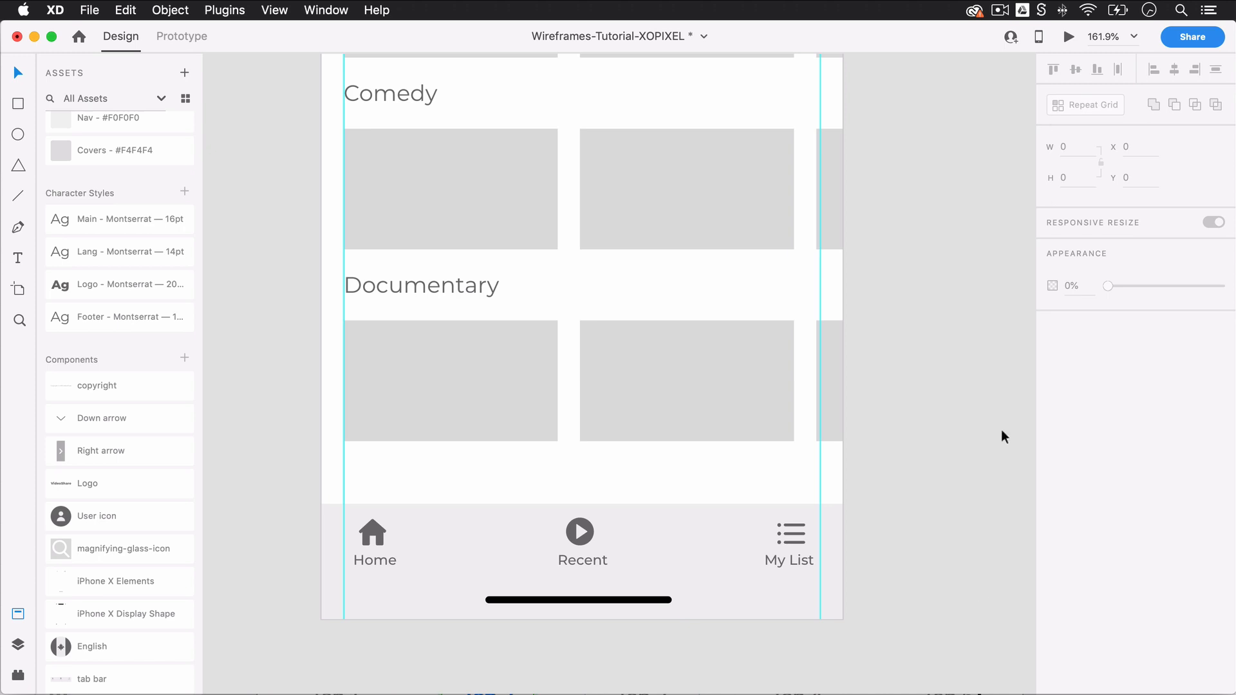
Step: Hide the assets list and bring the complete Desktop and Mobile wireframes into view together
{"action": "scroll", "coordinate": [999, 219], "scroll_direction": "down", "scroll_amount": 3}
{"action": "scroll", "coordinate": [999, 217], "scroll_direction": "down", "scroll_amount": 5}
{"action": "key", "text": "super+shift+y"}
{"action": "scroll", "coordinate": [836, 323], "scroll_direction": "down", "scroll_amount": 2}
{"action": "scroll", "coordinate": [836, 323], "scroll_direction": "up", "scroll_amount": 1}
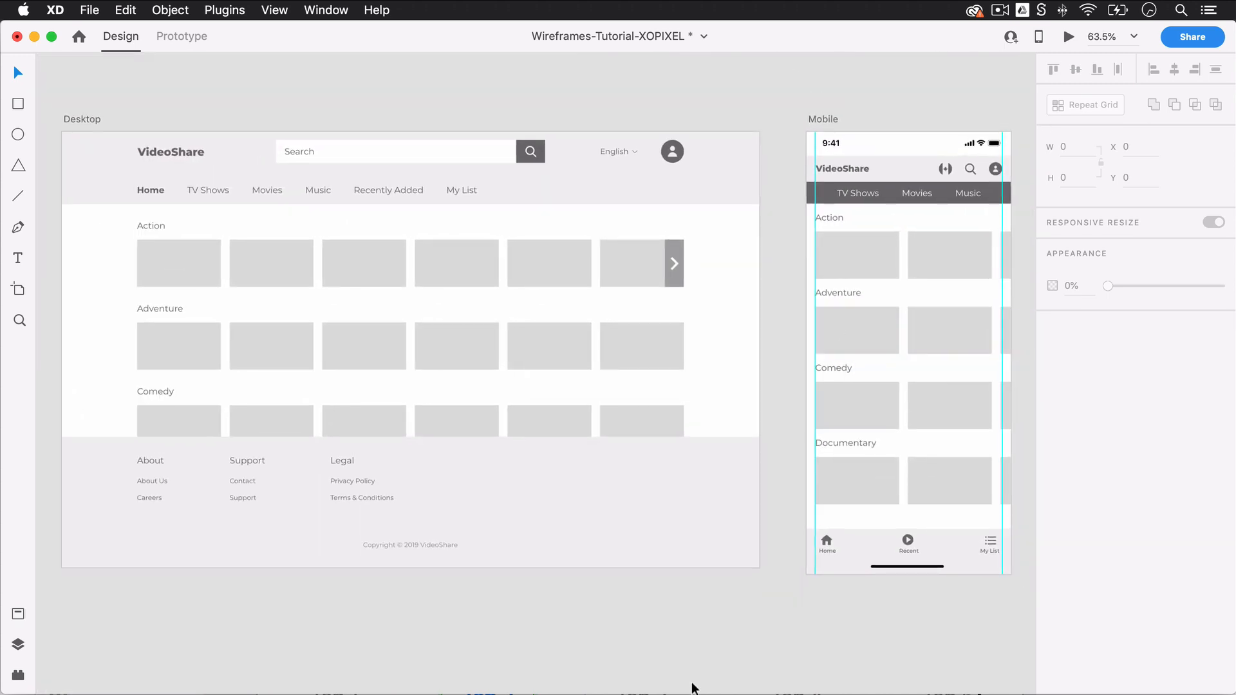